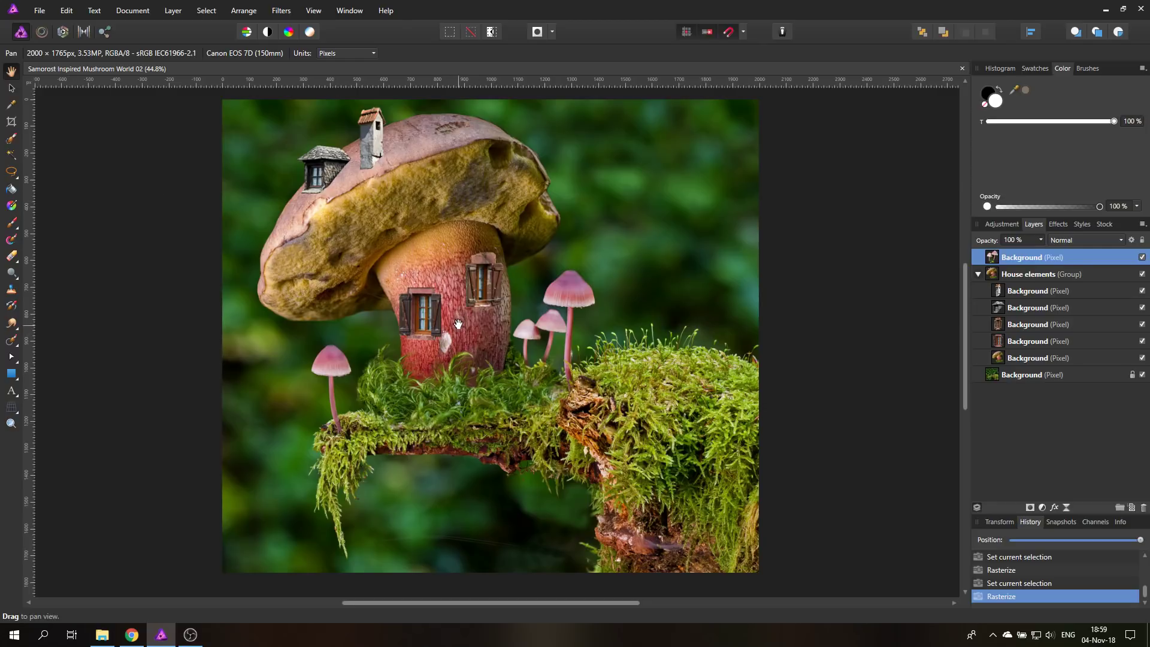
# Place the red bench image isolated-1485405_1920.png at default size, directly above the House elements group.
pyautogui.rightClick(1025, 359)
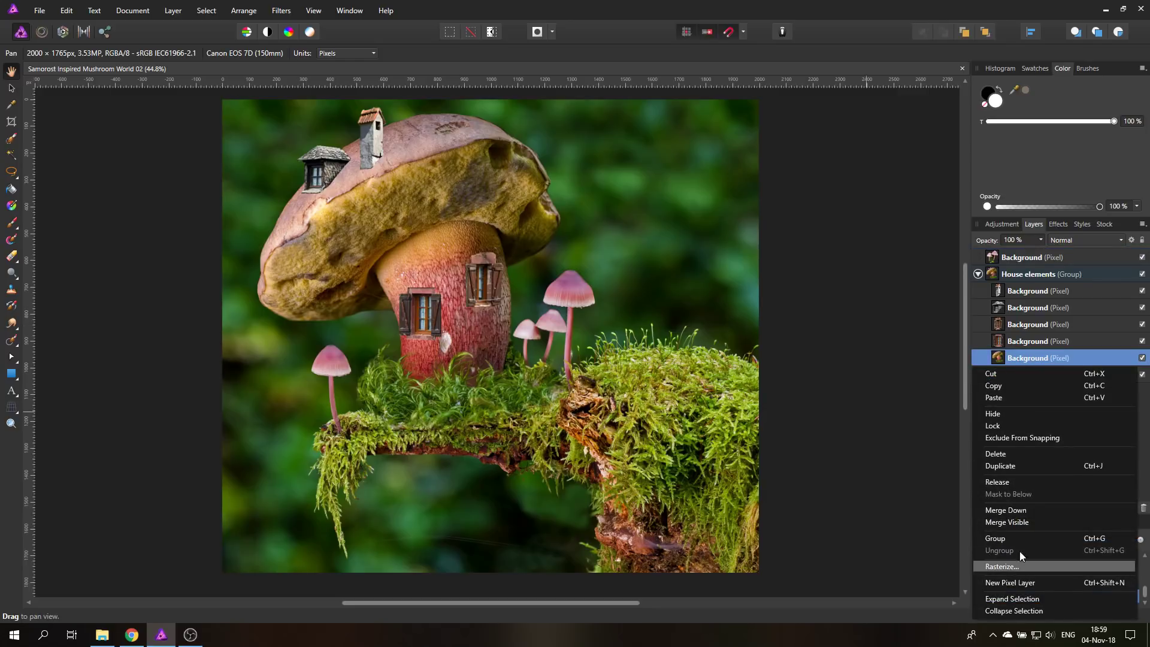
pyautogui.click(995, 276)
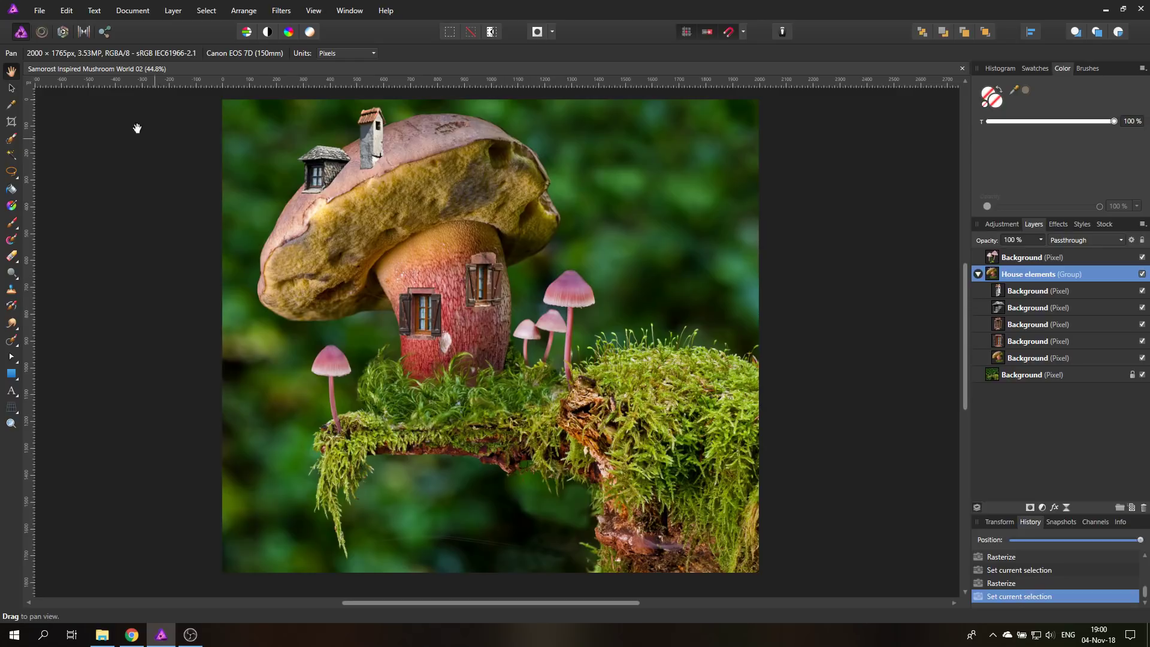
pyautogui.click(40, 11)
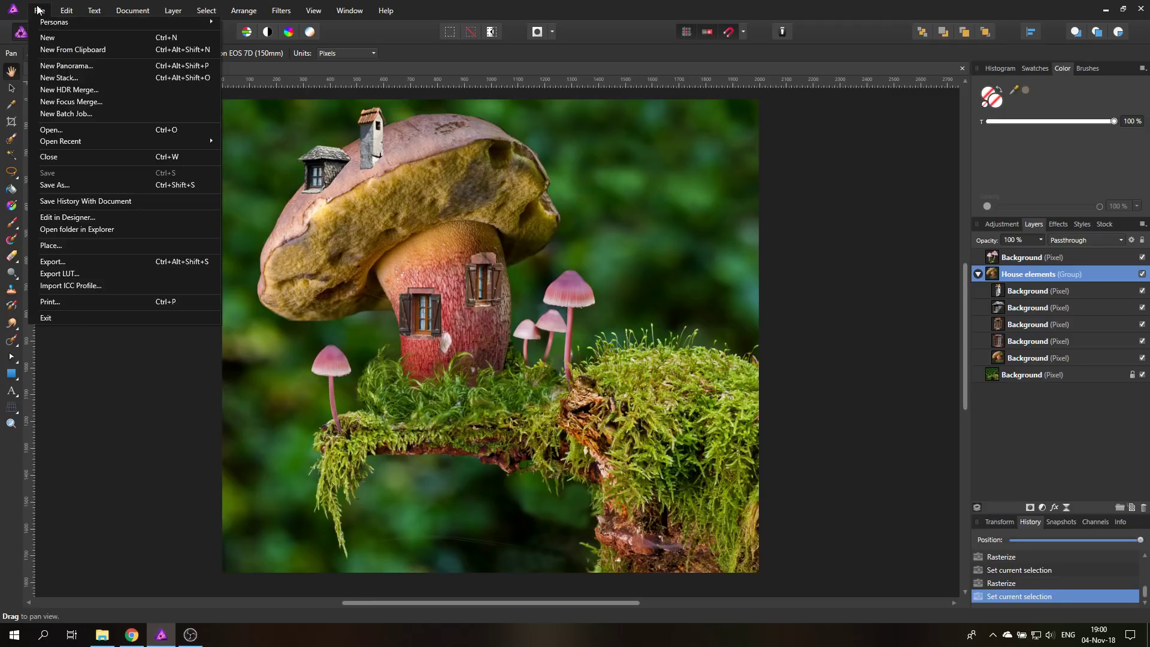
pyautogui.click(71, 246)
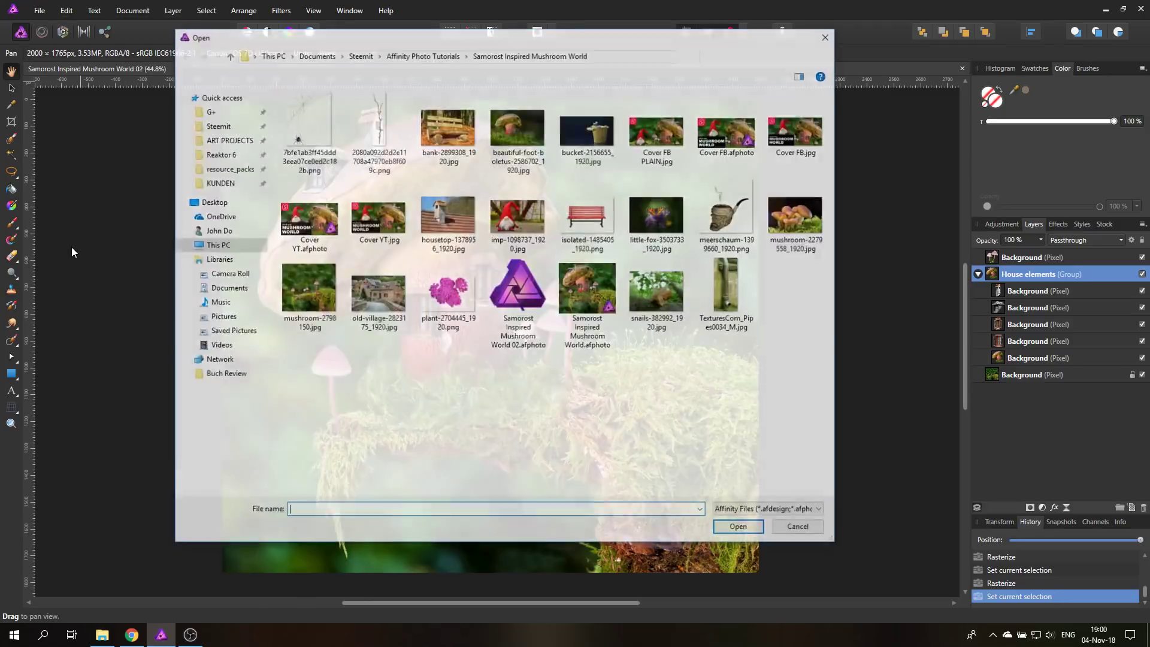
pyautogui.doubleClick(596, 222)
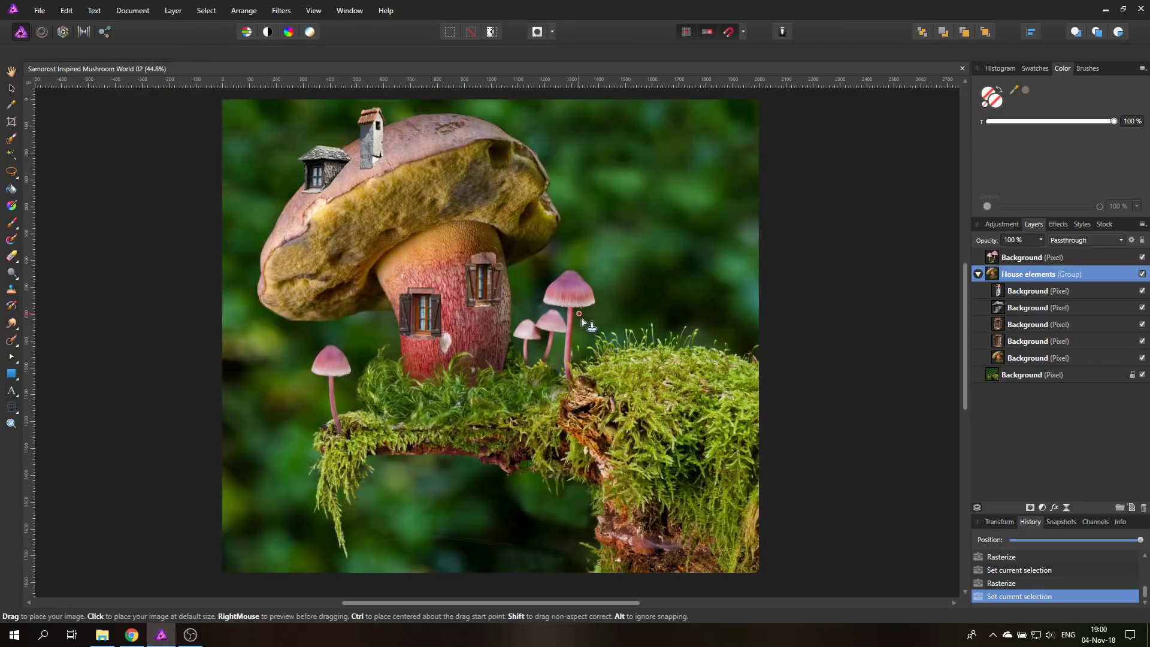
pyautogui.click(587, 326)
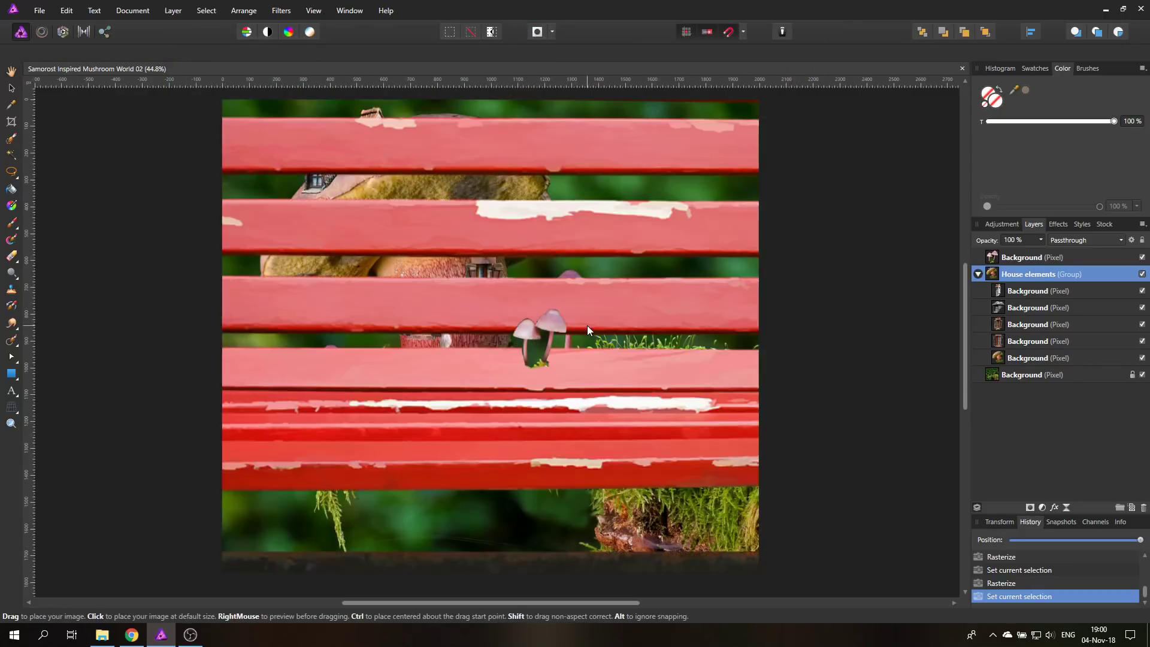
# Scale the oversized bench down proportionally and move it onto the mossy ground beside the mushroom house.
pyautogui.click(10, 424)
pyautogui.keyDown('alt'); pyautogui.click(213, 403); pyautogui.keyUp('alt')
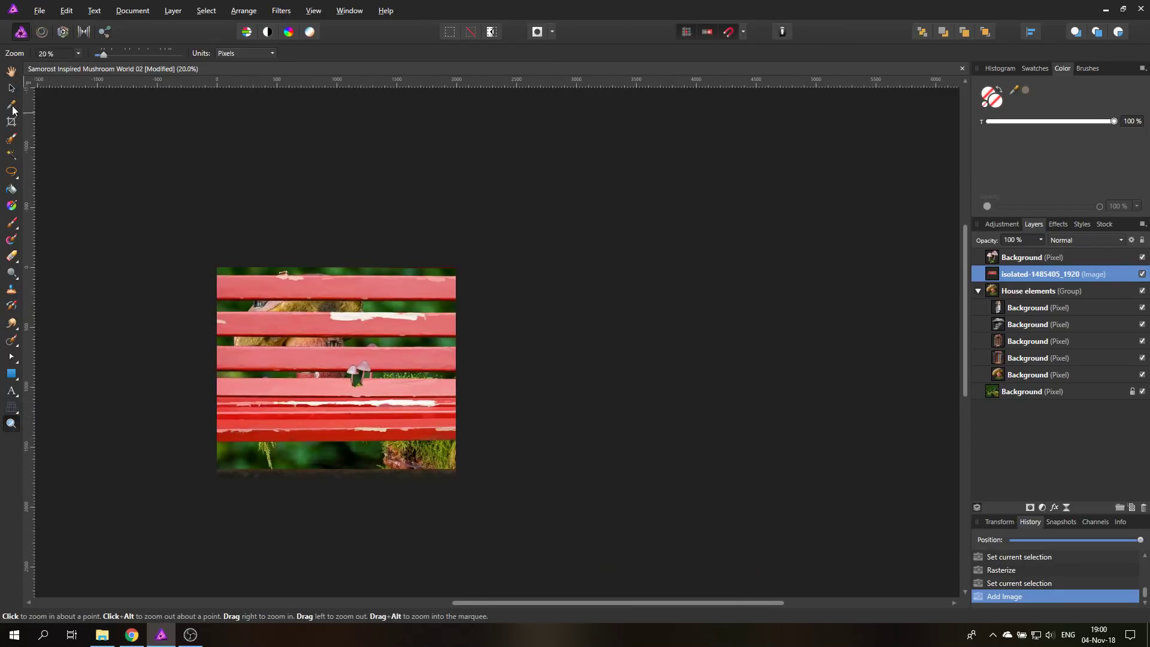
pyautogui.click(11, 88)
pyautogui.moveTo(751, 125); pyautogui.dragTo(692, 318)
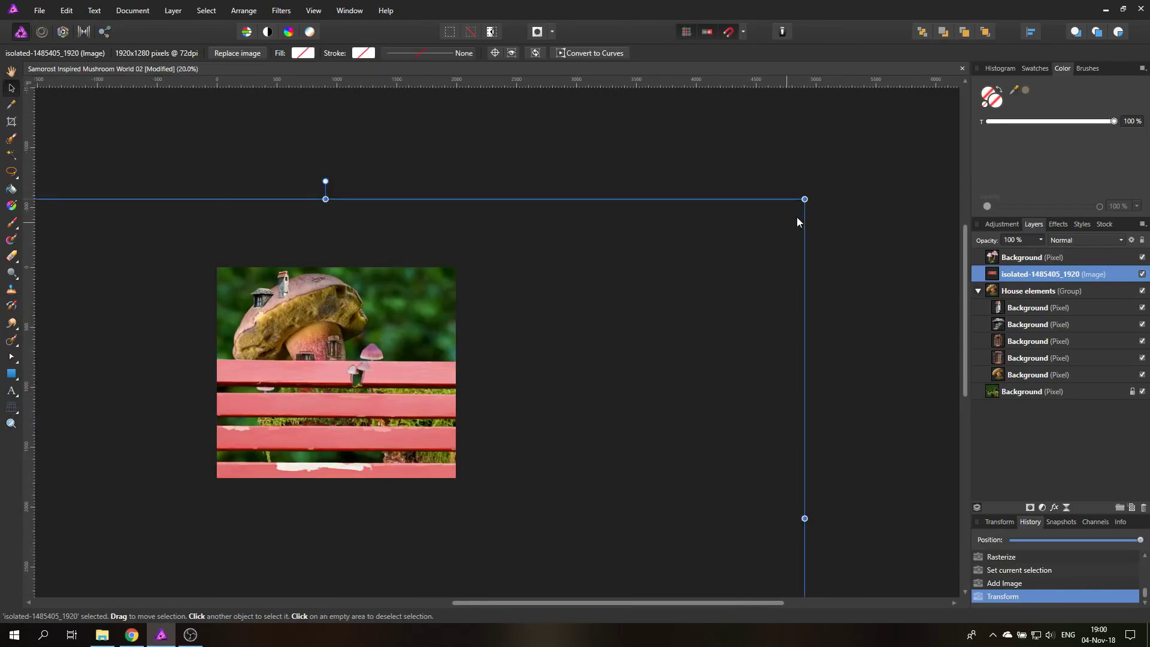
pyautogui.moveTo(805, 199); pyautogui.dragTo(339, 468)
pyautogui.moveTo(263, 539); pyautogui.dragTo(495, 225)
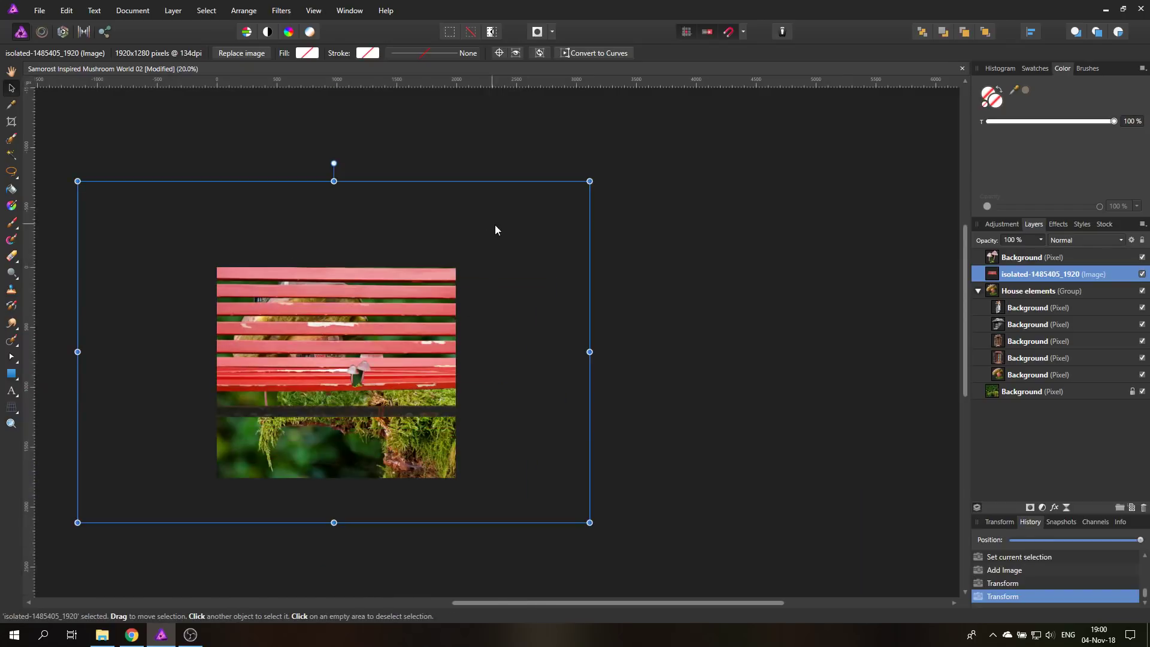
pyautogui.moveTo(586, 183); pyautogui.dragTo(239, 396)
pyautogui.moveTo(172, 441); pyautogui.dragTo(428, 353)
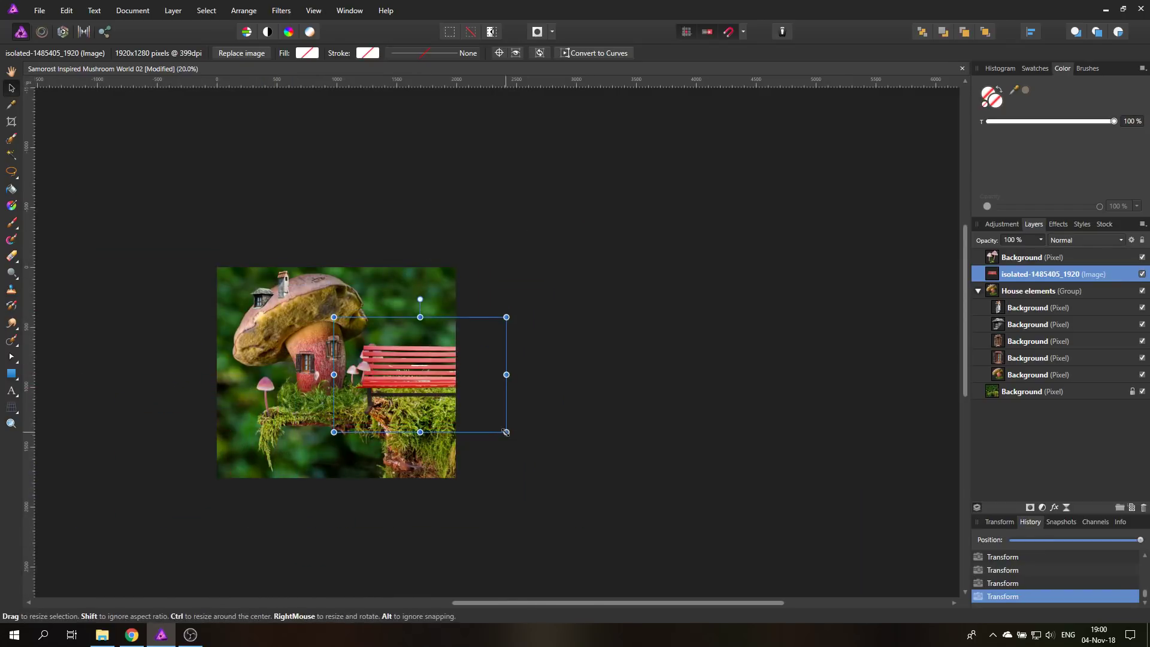
pyautogui.moveTo(507, 432); pyautogui.dragTo(437, 384)
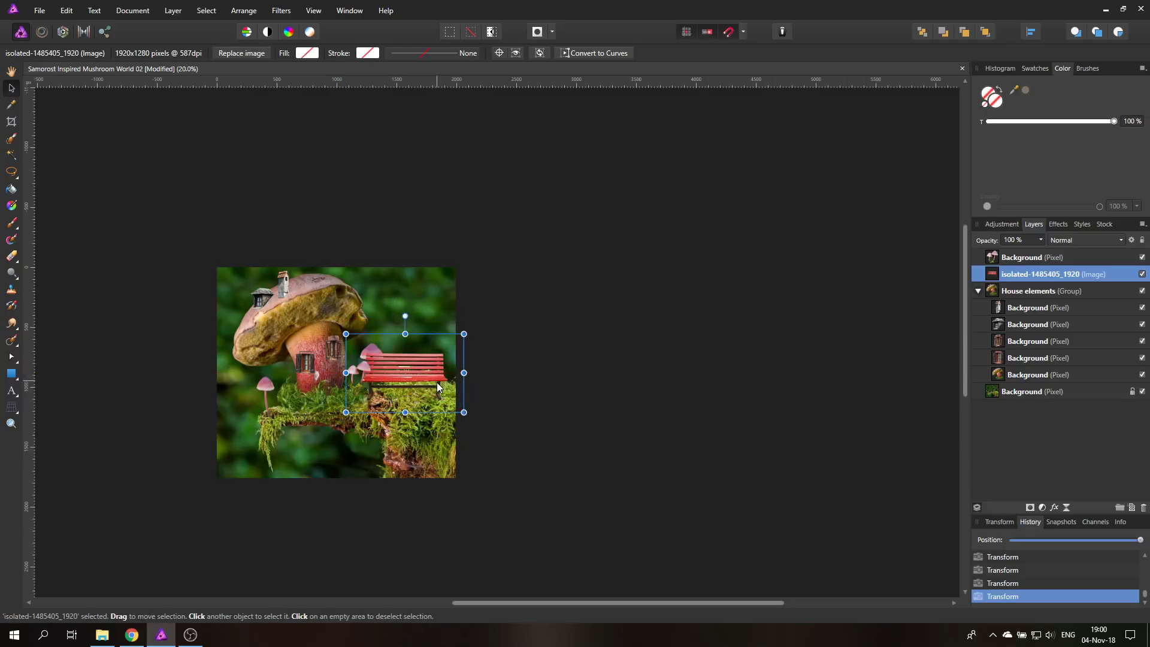
# Shrink the bench further and fine-tune its position on the moss just beside the tall pink mushroom.
pyautogui.hotkey('ctrl', '0')
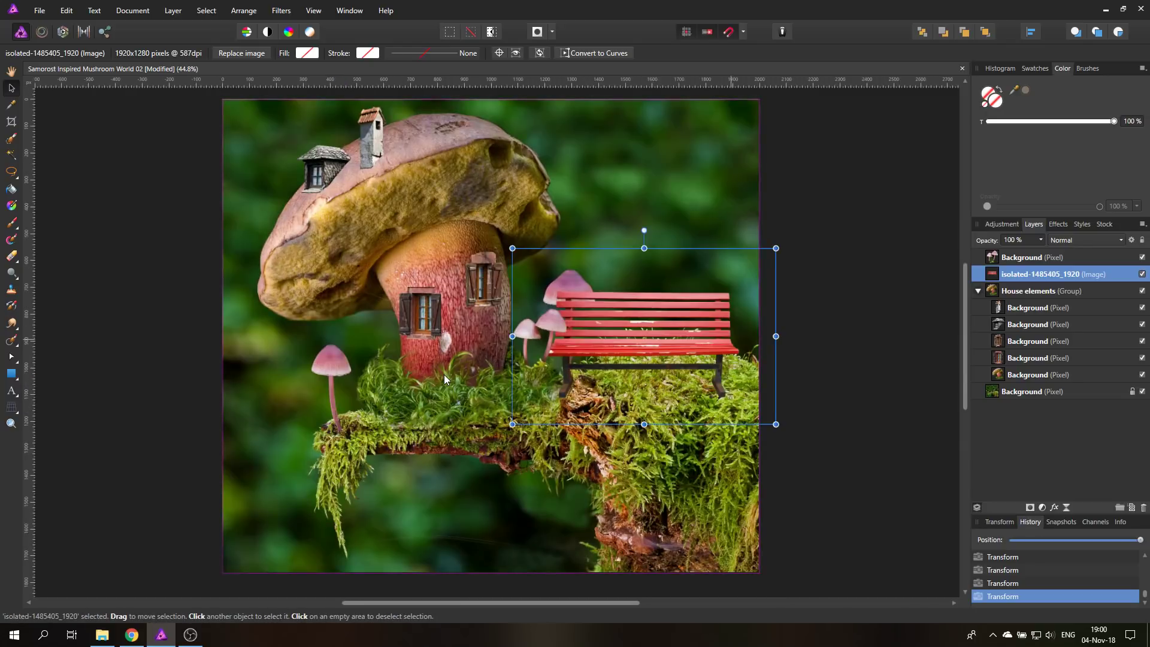
pyautogui.moveTo(512, 424); pyautogui.dragTo(587, 392)
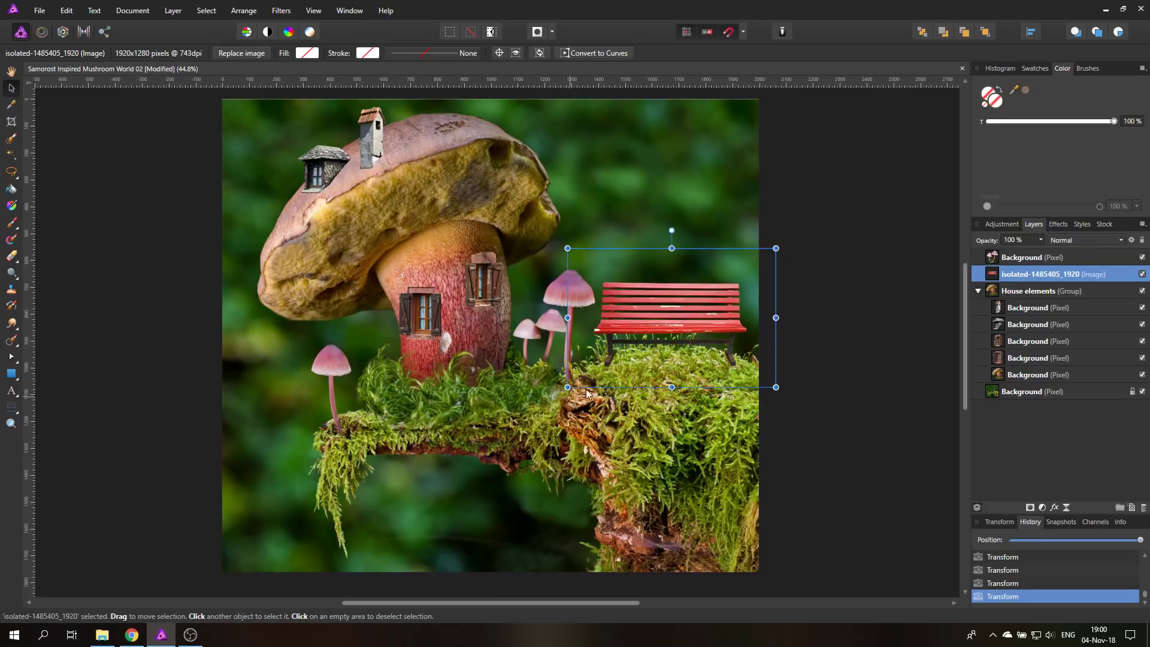
pyautogui.moveTo(660, 337); pyautogui.dragTo(629, 379)
pyautogui.moveTo(552, 415); pyautogui.dragTo(558, 411)
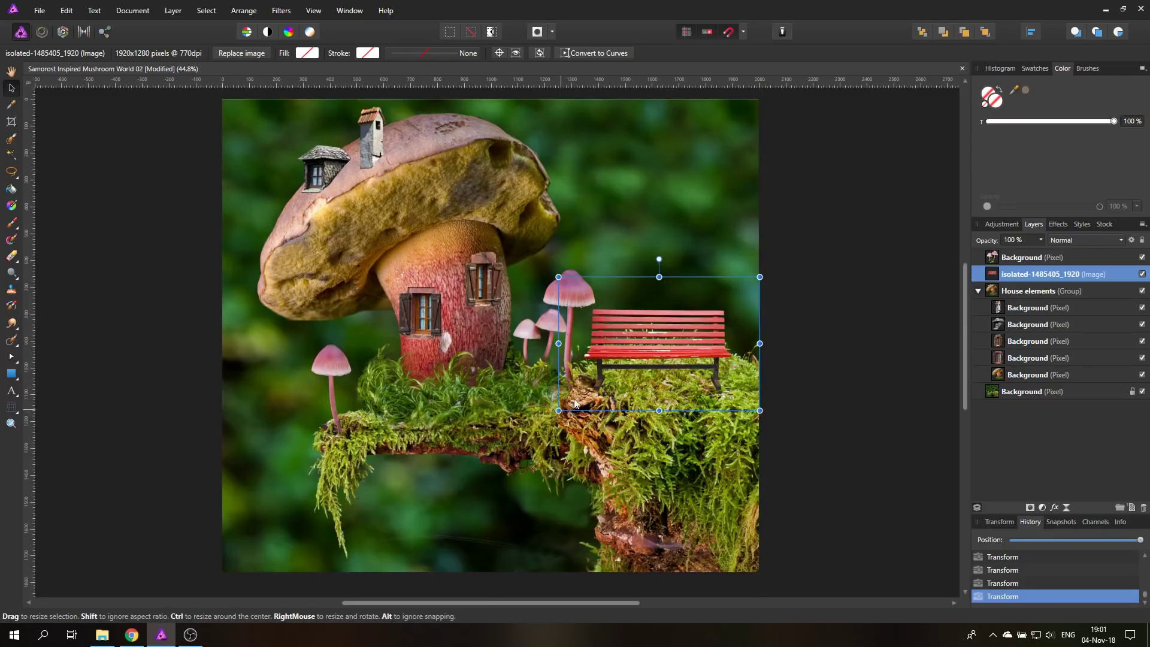
pyautogui.moveTo(652, 353); pyautogui.dragTo(653, 358)
pyautogui.moveTo(559, 415)
pyautogui.mouseDown()
pyautogui.moveTo(576, 404)
pyautogui.moveTo(567, 410)
pyautogui.mouseUp()
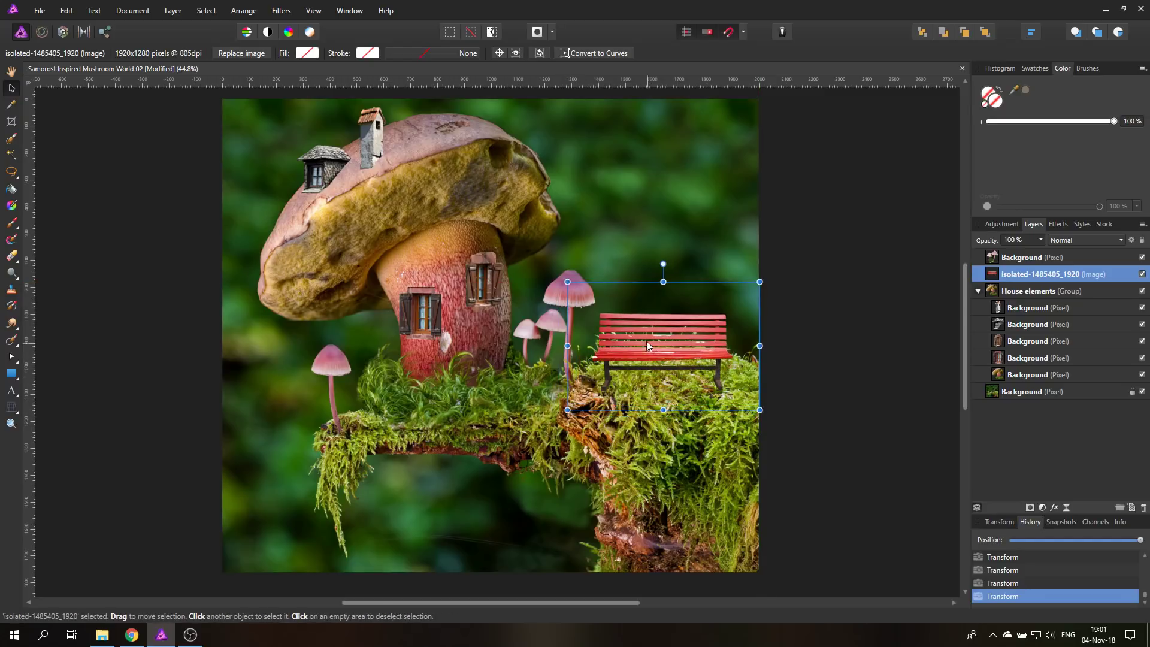
pyautogui.moveTo(650, 343); pyautogui.dragTo(645, 344)
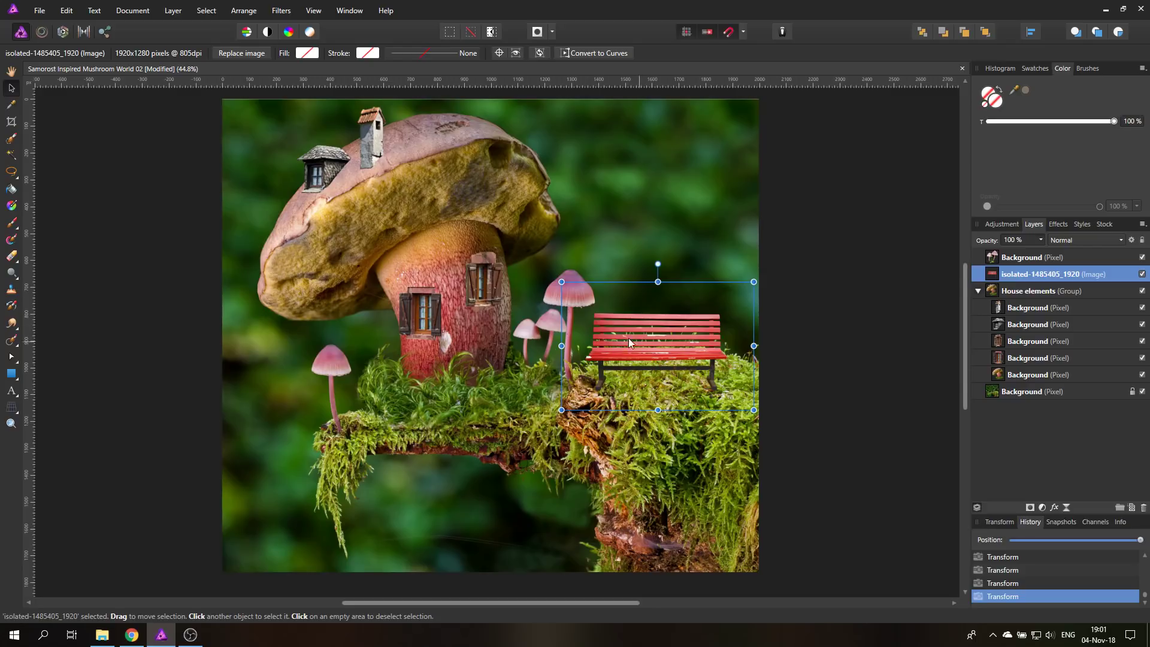
# Open the gnome picture imp-1098737_1920.jpg as a separate document.
pyautogui.click(40, 13)
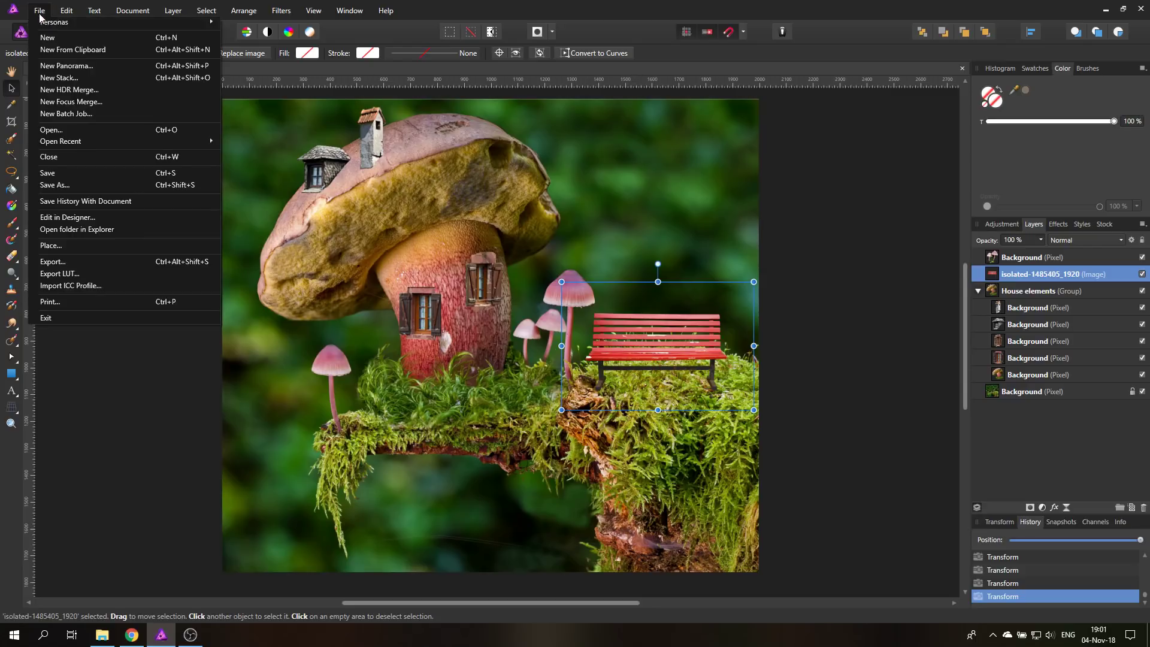
pyautogui.click(53, 129)
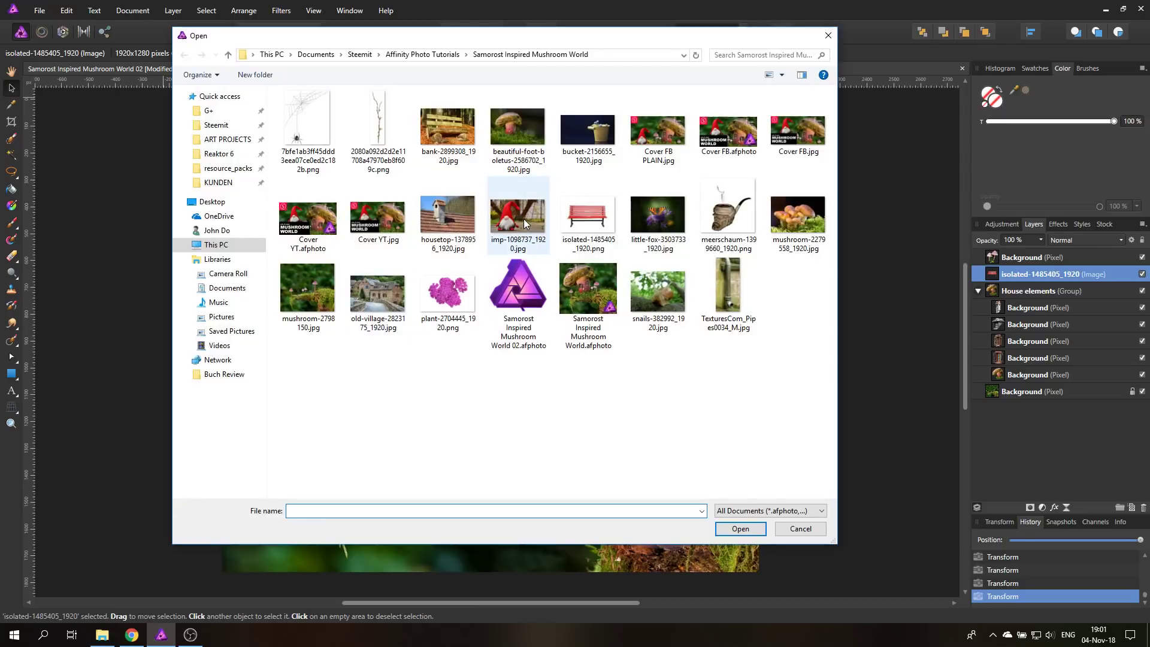
pyautogui.doubleClick(524, 218)
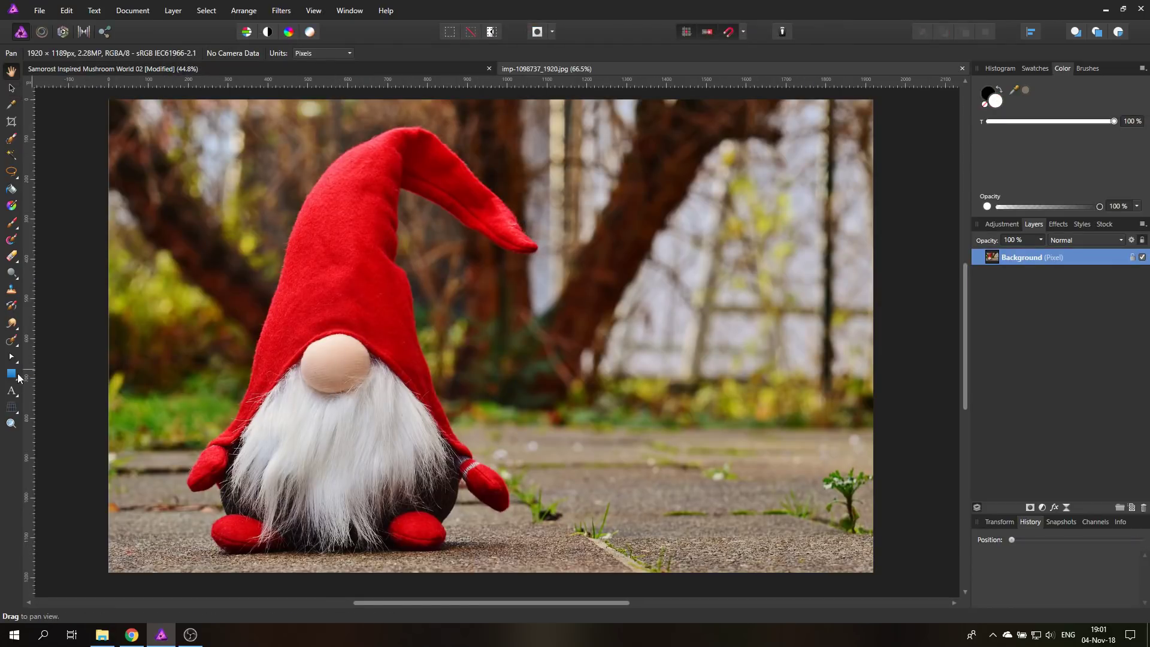
# Select the whole gnome with the Selection Brush and refine its edges using the Black and white preview, output as a selection.
pyautogui.click(16, 141)
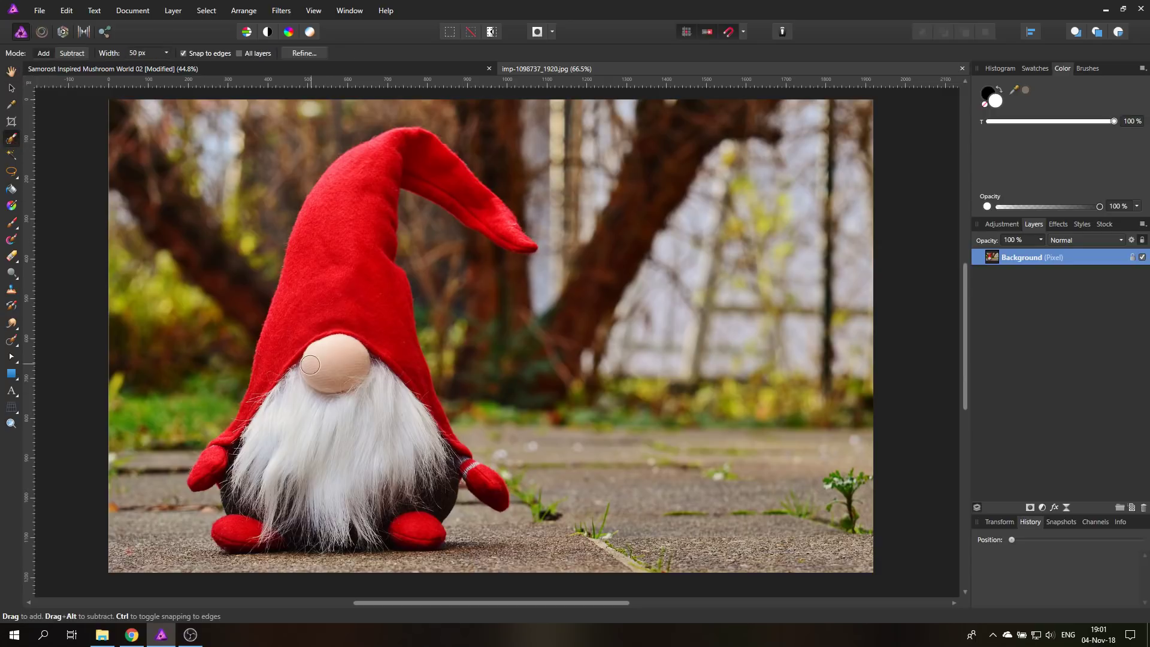
pyautogui.moveTo(286, 393)
pyautogui.mouseDown()
pyautogui.moveTo(323, 287)
pyautogui.moveTo(275, 378)
pyautogui.moveTo(361, 164)
pyautogui.moveTo(403, 152)
pyautogui.moveTo(442, 175)
pyautogui.moveTo(376, 189)
pyautogui.moveTo(374, 360)
pyautogui.moveTo(252, 455)
pyautogui.moveTo(429, 474)
pyautogui.moveTo(411, 523)
pyautogui.moveTo(422, 473)
pyautogui.moveTo(473, 477)
pyautogui.moveTo(268, 456)
pyautogui.moveTo(225, 487)
pyautogui.moveTo(243, 529)
pyautogui.moveTo(324, 535)
pyautogui.moveTo(393, 521)
pyautogui.mouseUp()
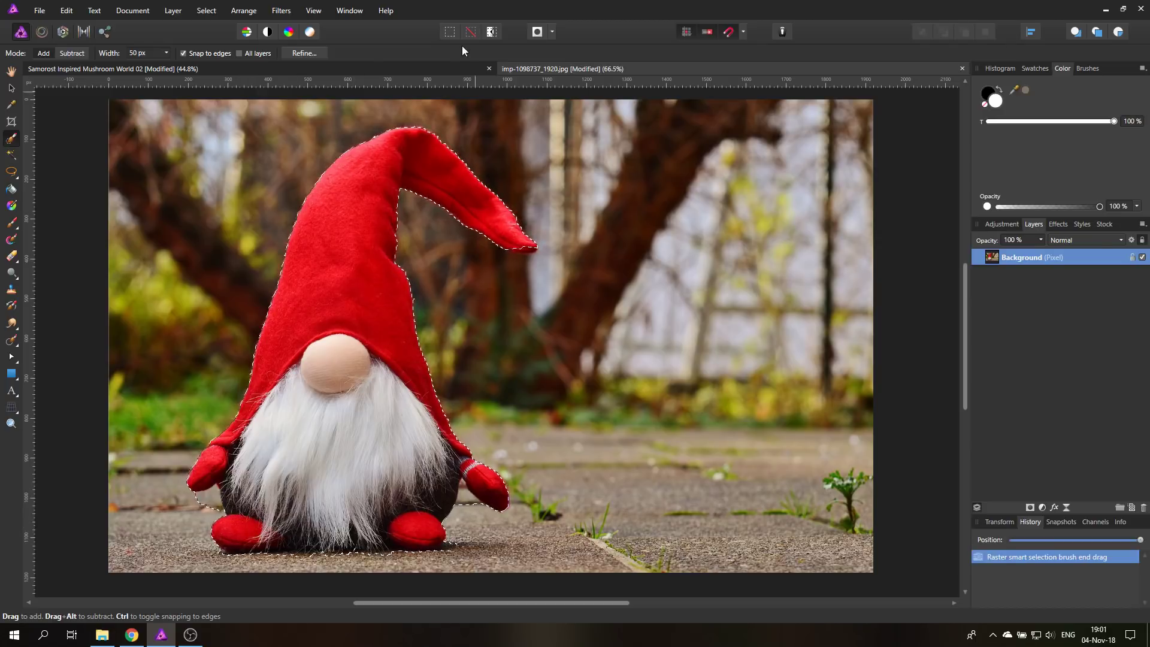
pyautogui.click(311, 52)
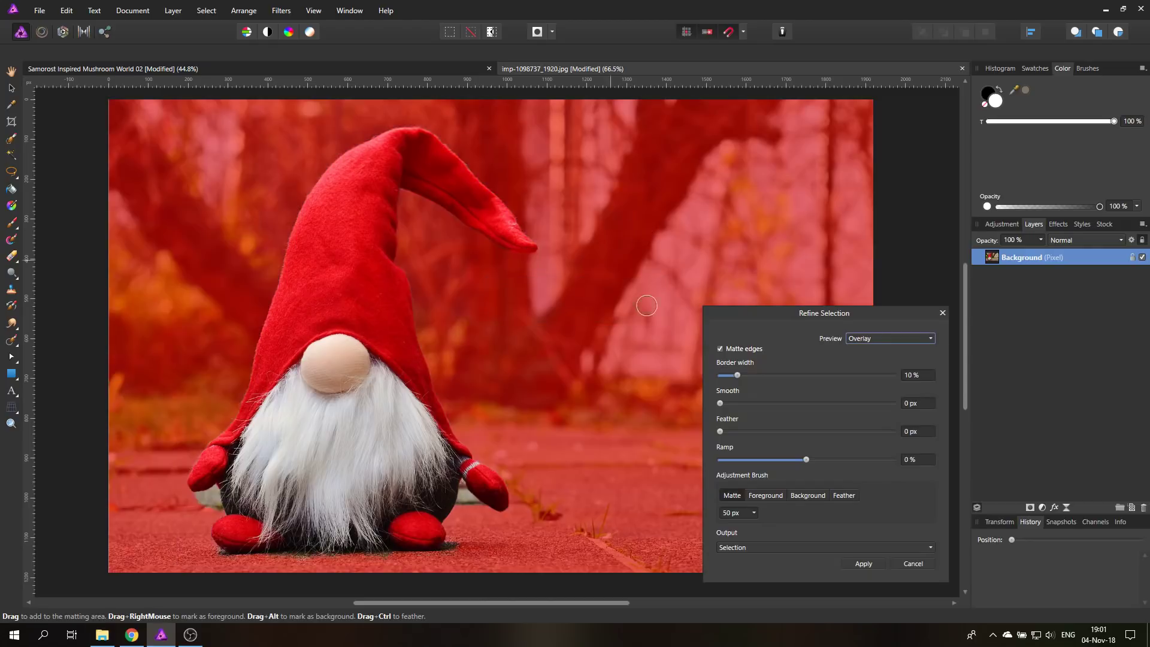
pyautogui.click(878, 339)
pyautogui.click(875, 395)
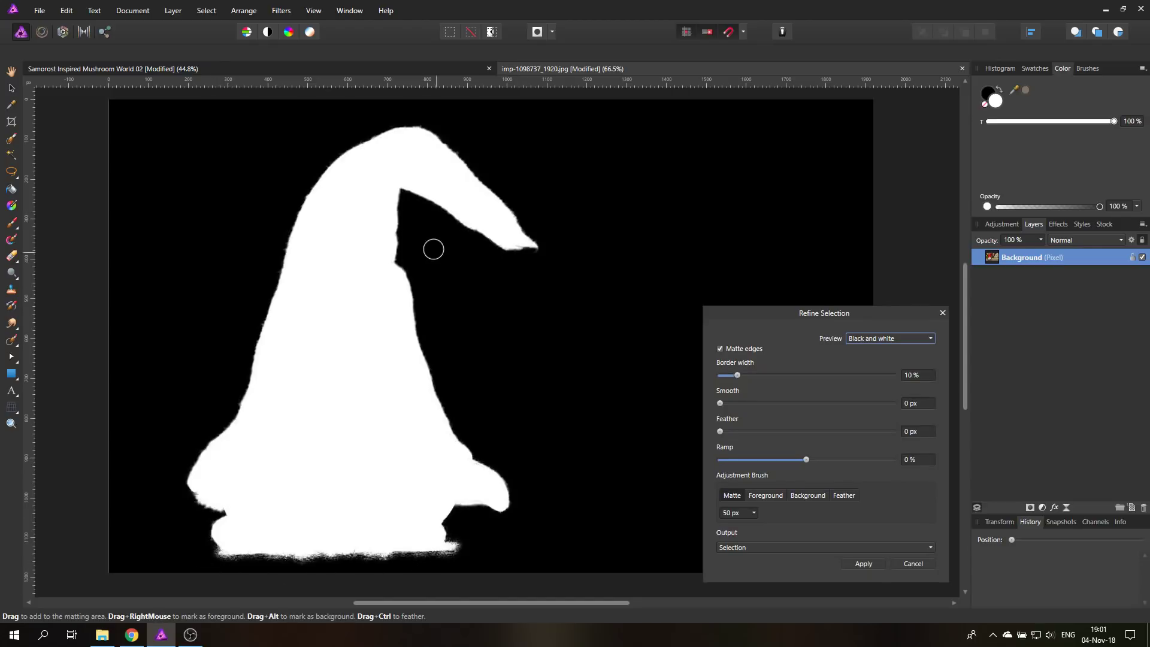
pyautogui.click(854, 565)
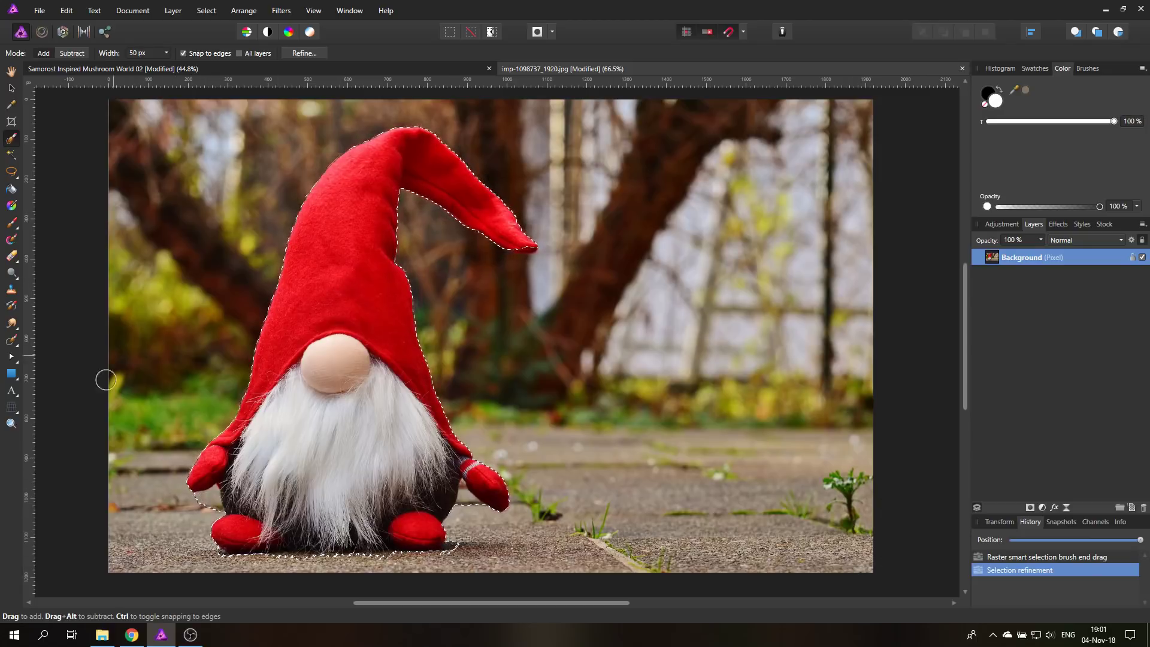
# Subtract the pavement area between the gnome's left-hand mitten, body and foot from the selection with the polygonal Freehand Selection tool.
pyautogui.press('z')
pyautogui.click(229, 509)
pyautogui.click(229, 510)
pyautogui.click(229, 510)
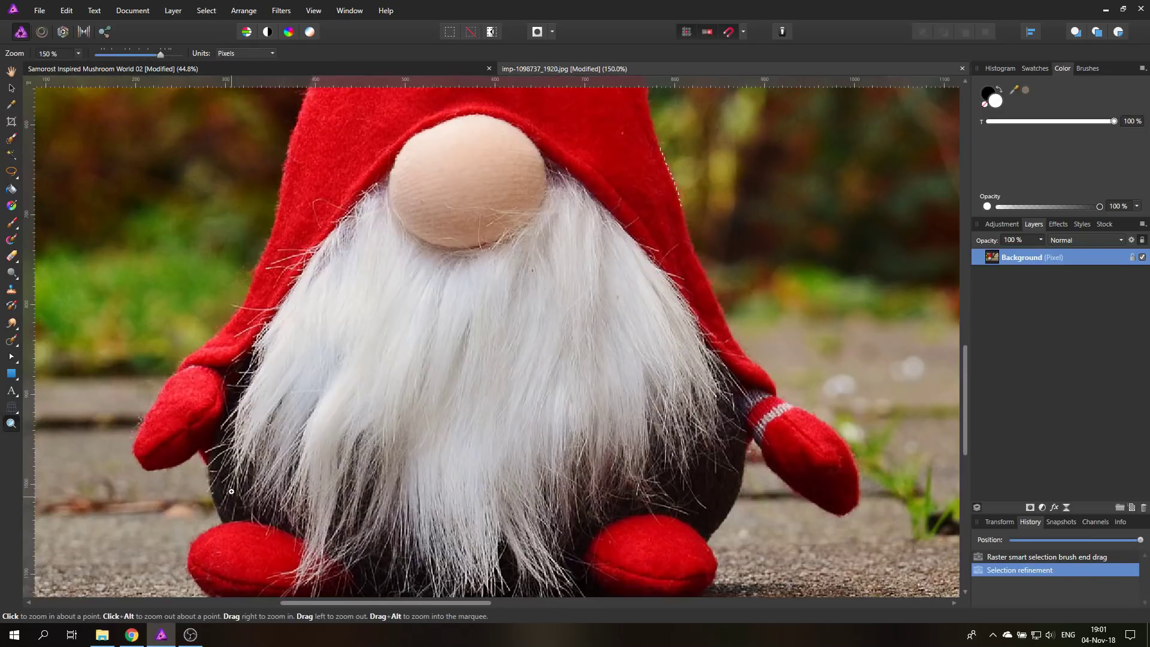
pyautogui.moveTo(201, 474); pyautogui.dragTo(320, 318)
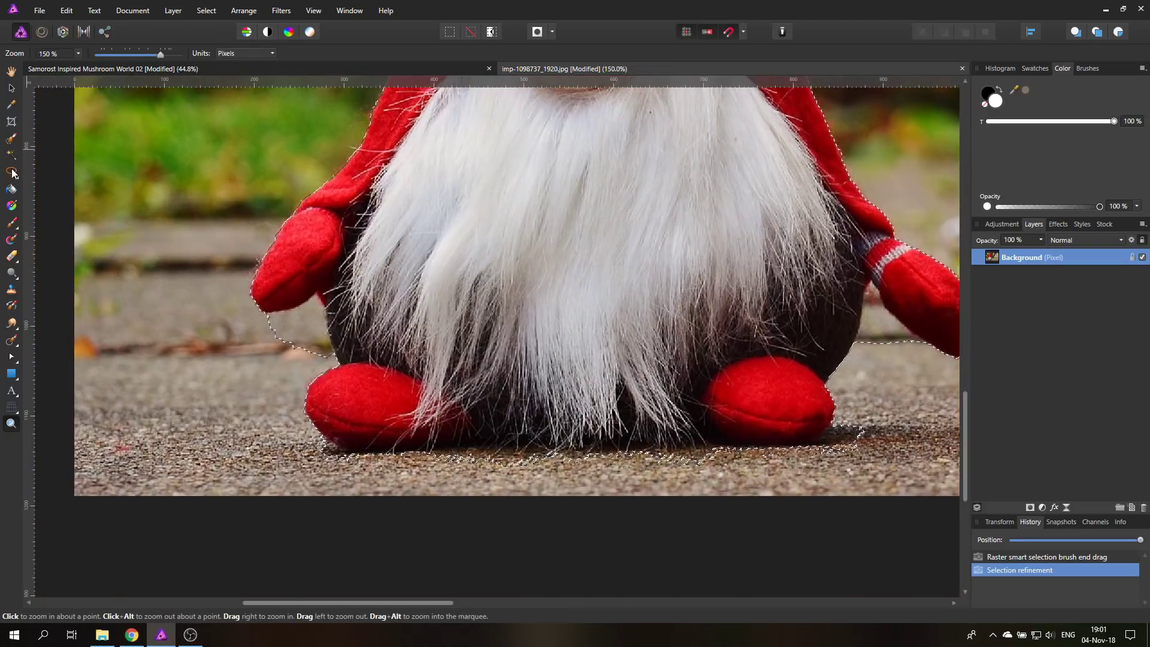
pyautogui.press('l')
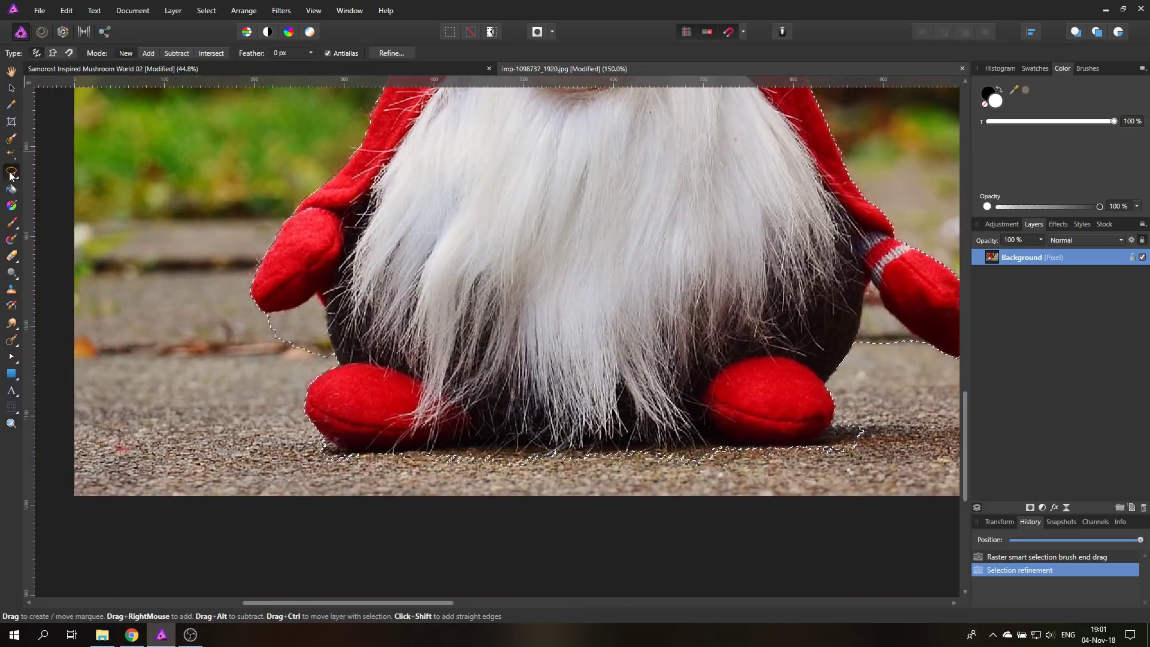
pyautogui.click(53, 54)
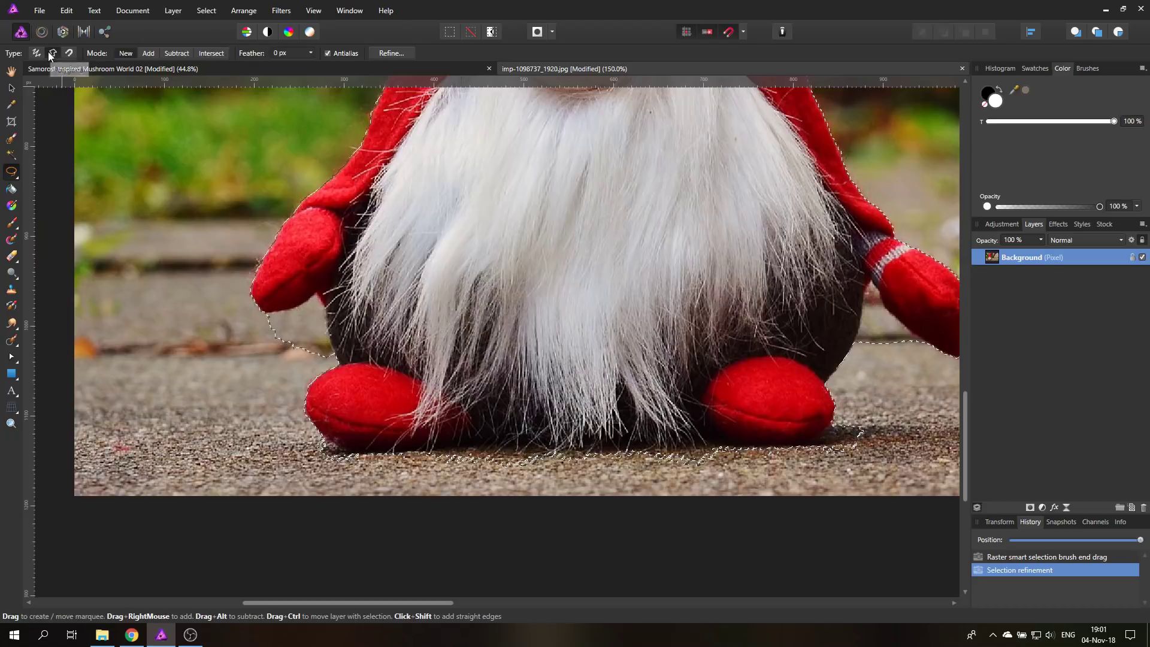
pyautogui.click(254, 311)
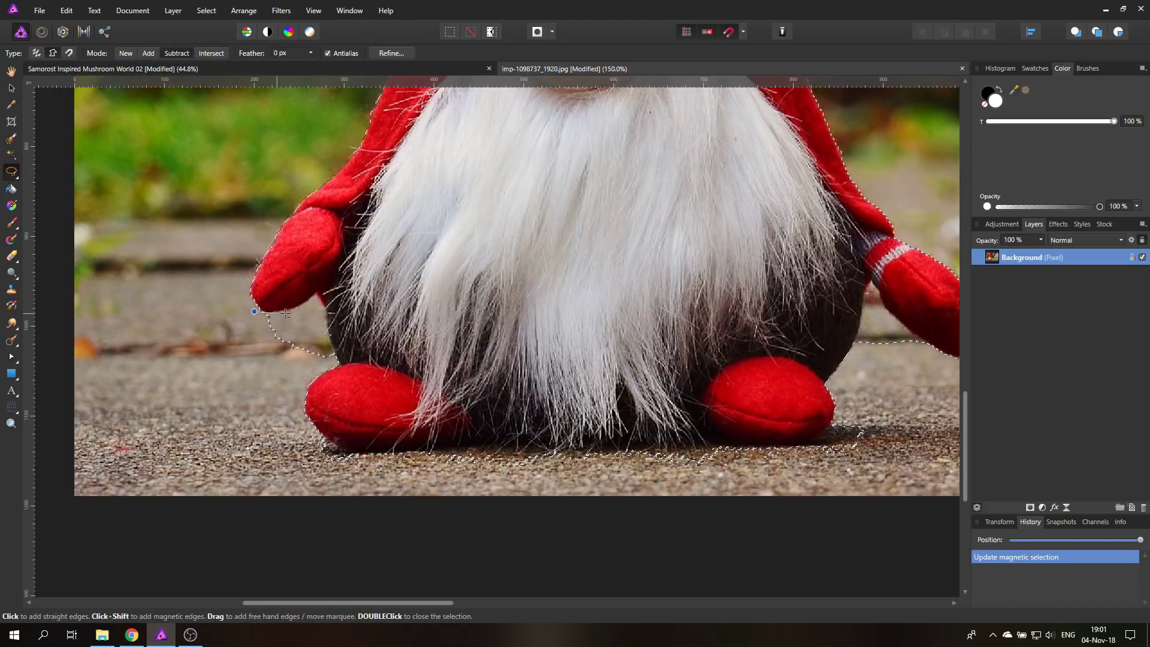
pyautogui.click(300, 309)
pyautogui.click(314, 296)
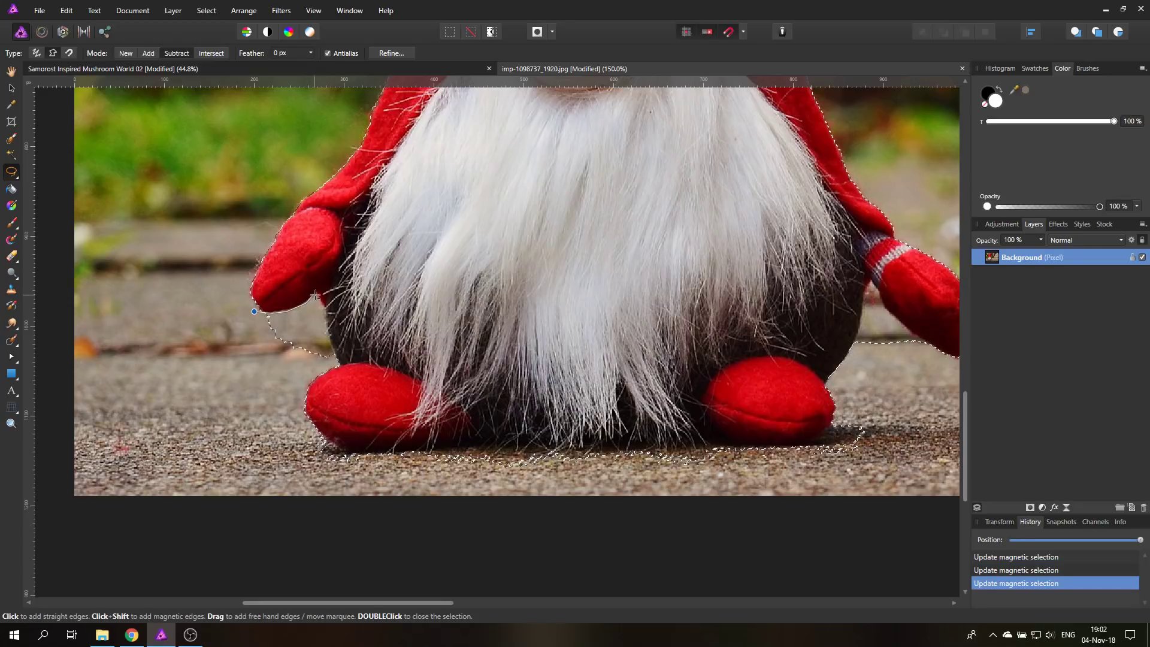
pyautogui.click(317, 300)
pyautogui.click(322, 306)
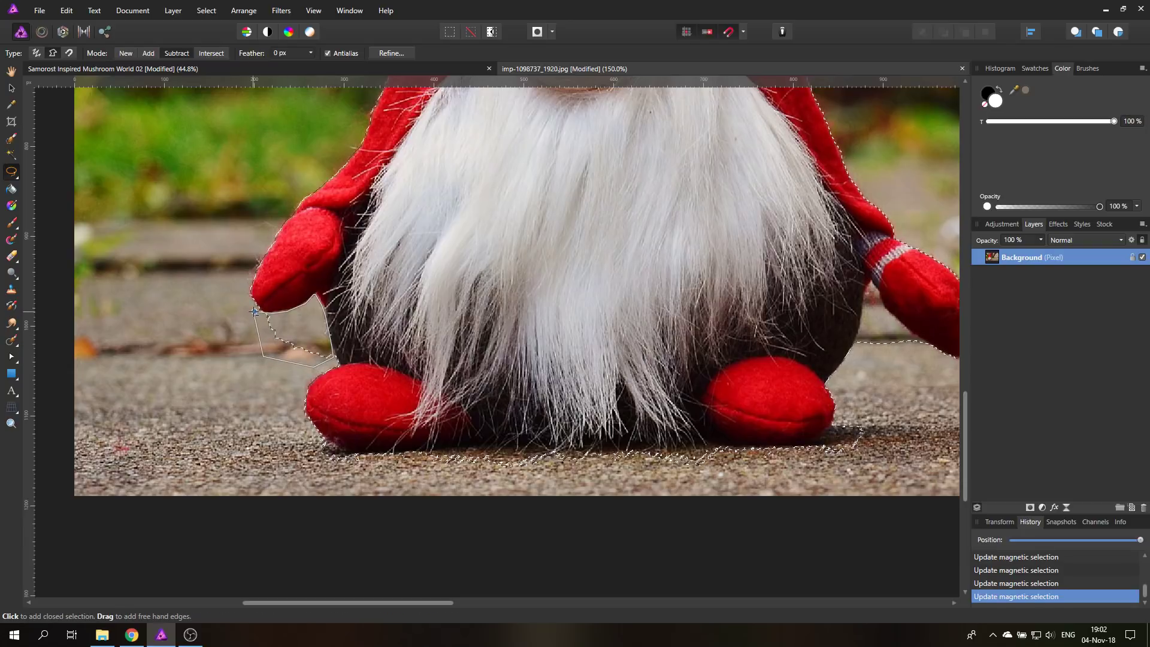
pyautogui.doubleClick(258, 352)
# Subtract the pavement strip beneath the gnome's feet and beard from the selection with the Freehand Selection tool.
pyautogui.click(302, 432)
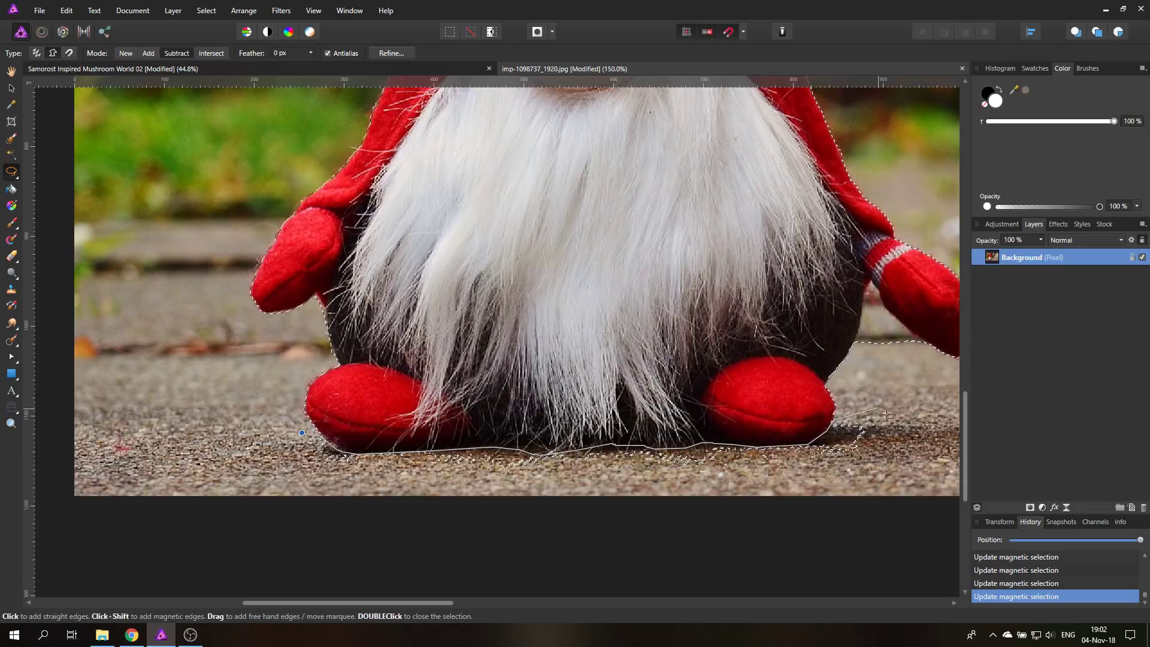
pyautogui.doubleClick(676, 491)
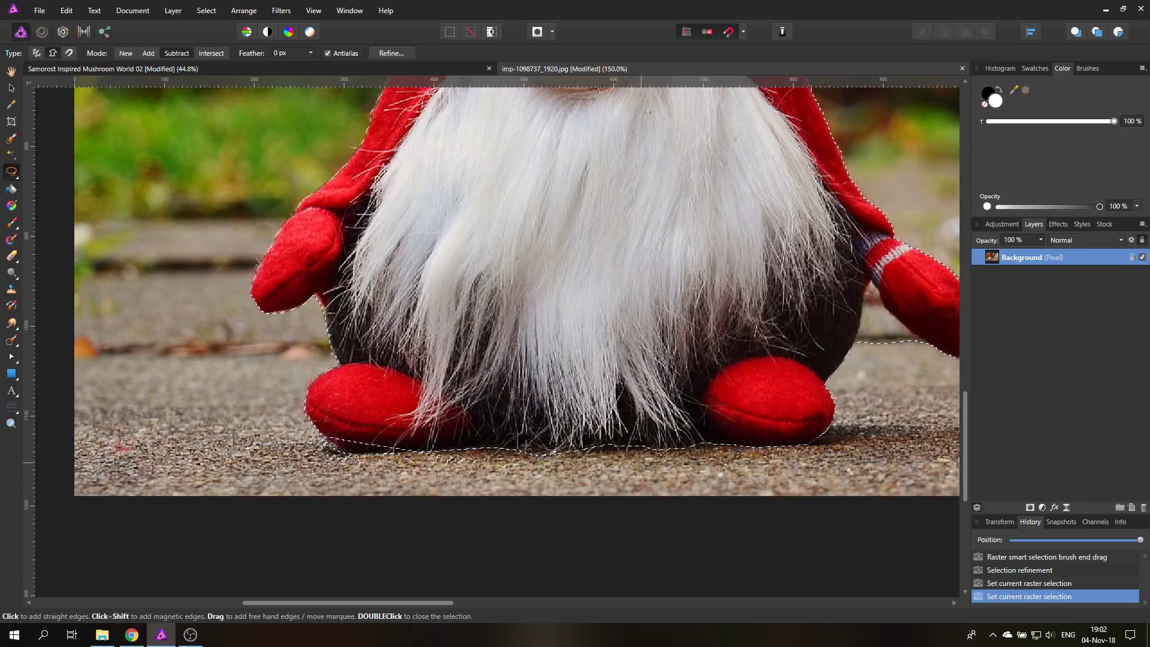
pyautogui.click(364, 460)
pyautogui.moveTo(305, 458); pyautogui.dragTo(362, 470)
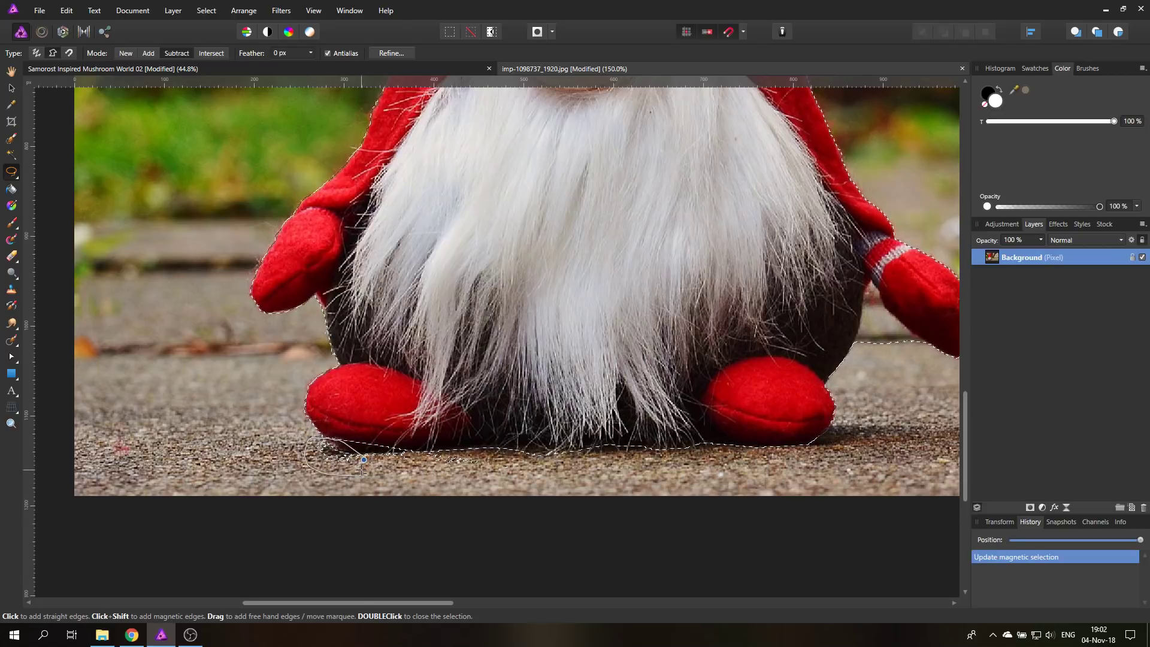
pyautogui.click(508, 473)
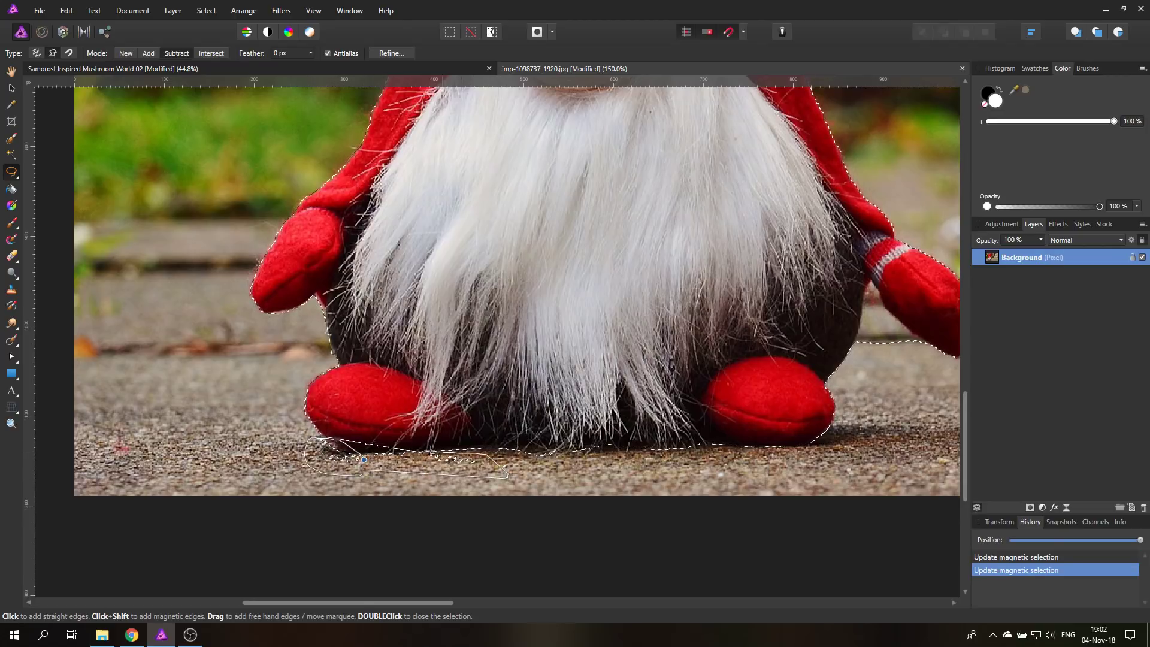
pyautogui.click(364, 460)
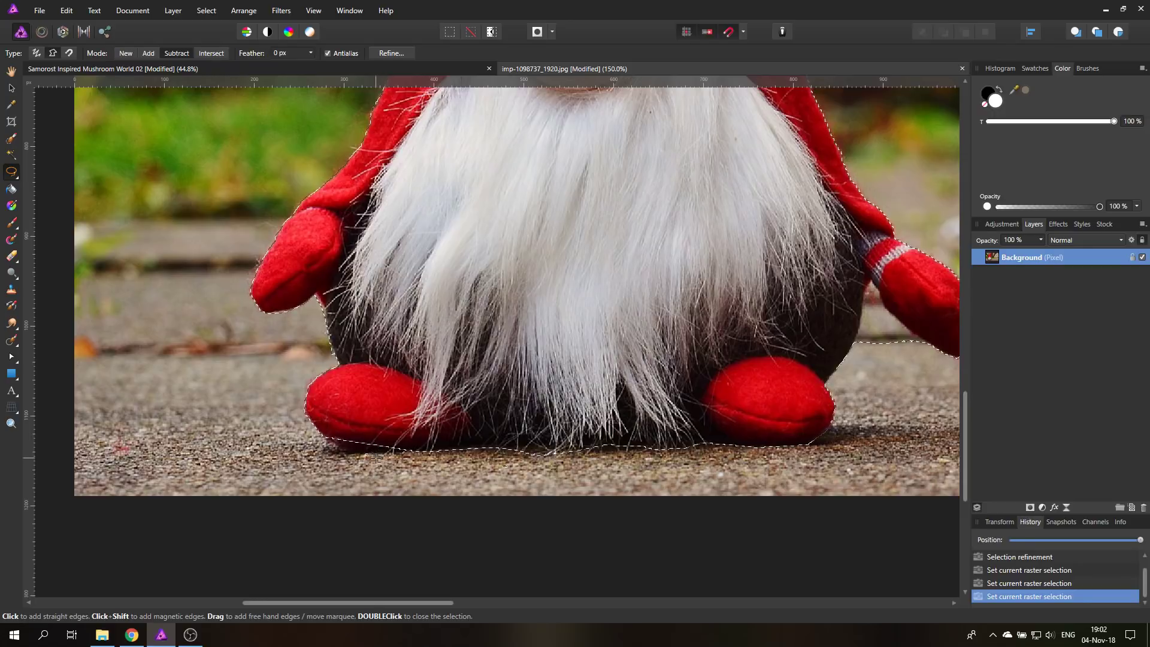
# Trim the leftover ground just under the gnome's left-hand foot and the adjoining beard edge out of the selection.
pyautogui.press('space')
pyautogui.moveTo(612, 382); pyautogui.dragTo(409, 389)
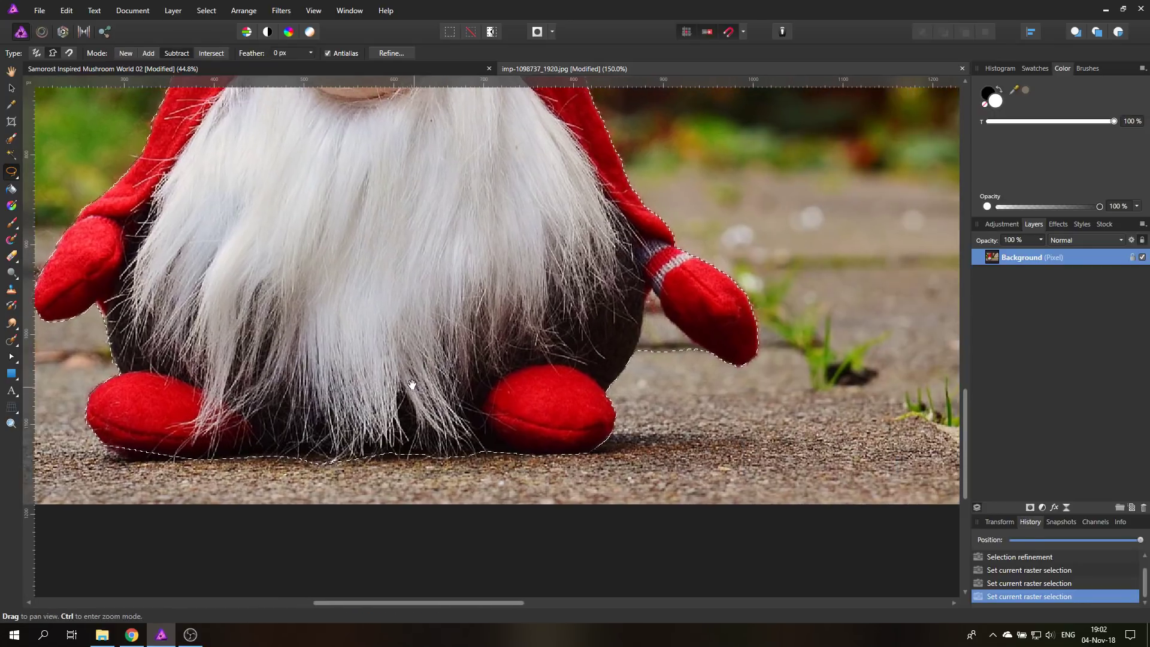
pyautogui.click(282, 477)
pyautogui.doubleClick(269, 480)
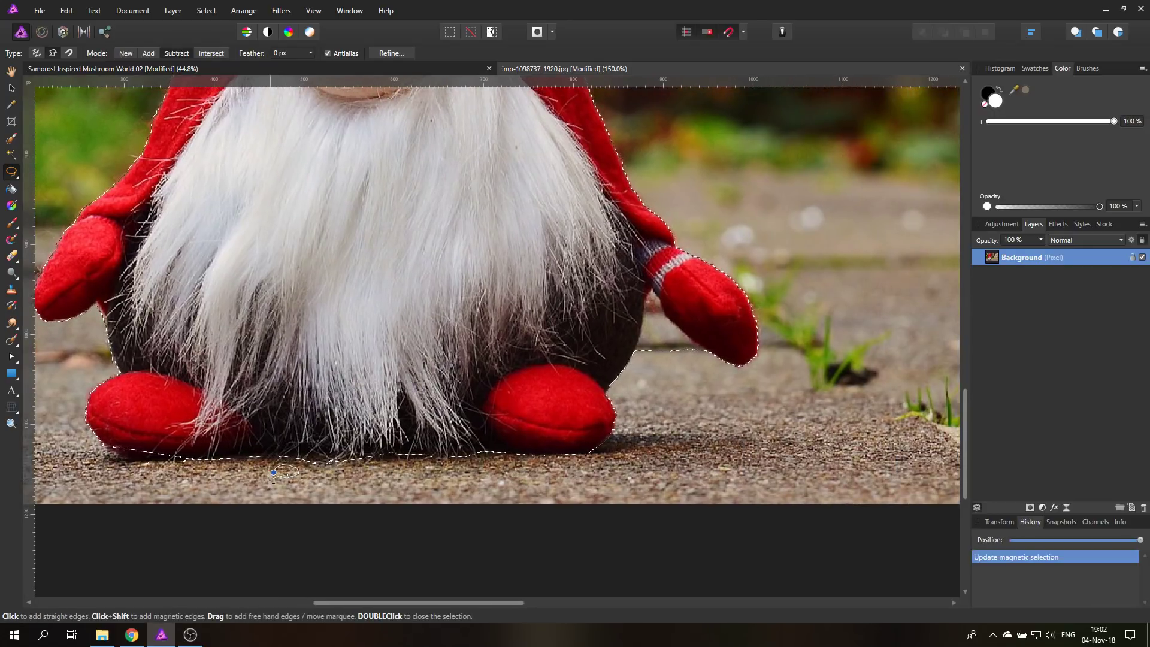
pyautogui.click(202, 468)
pyautogui.click(133, 463)
pyautogui.click(135, 475)
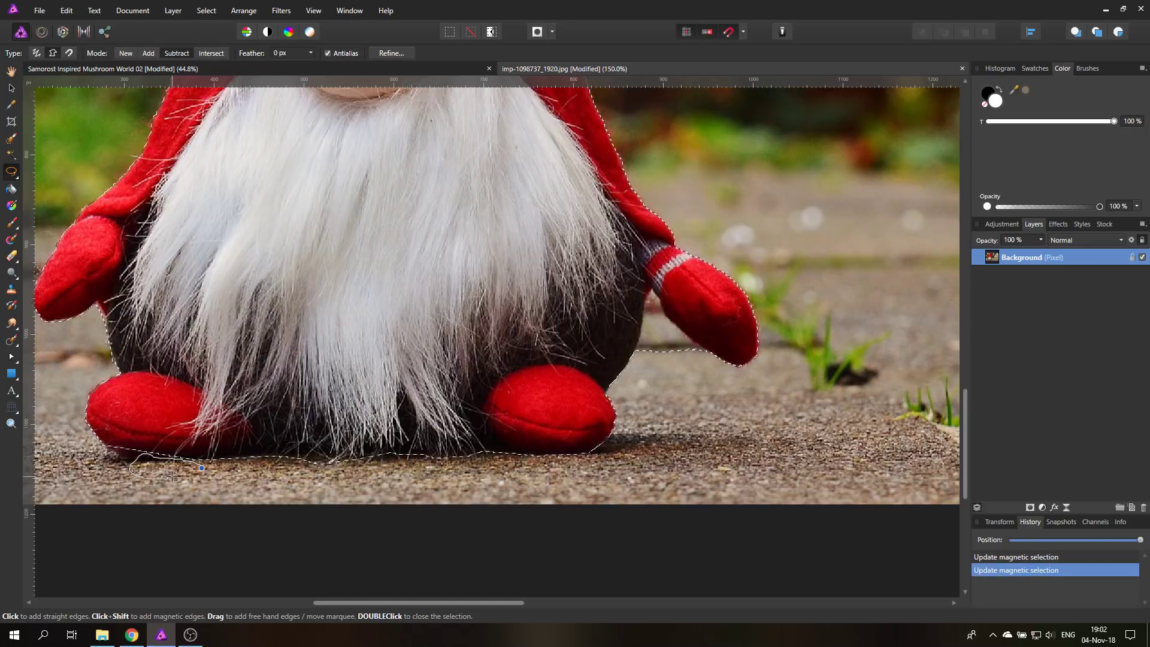
pyautogui.click(148, 479)
pyautogui.click(170, 478)
pyautogui.doubleClick(182, 476)
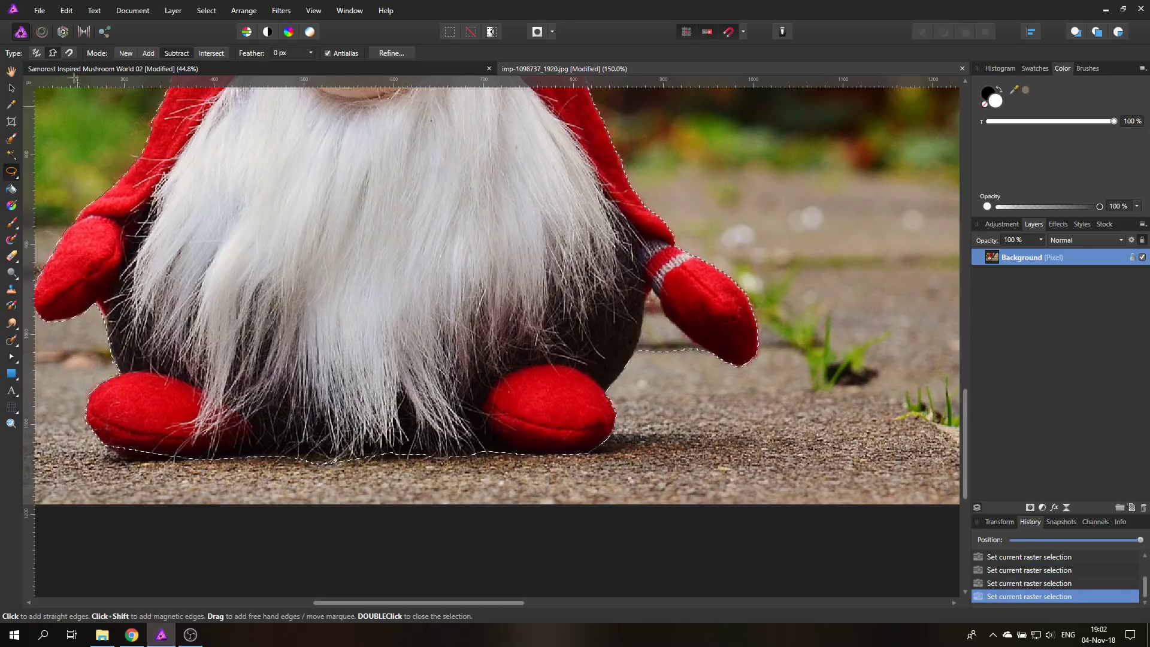
# Add the missing underside of the gnome's left-hand foot to the selection with a polygonal outline.
pyautogui.click(154, 55)
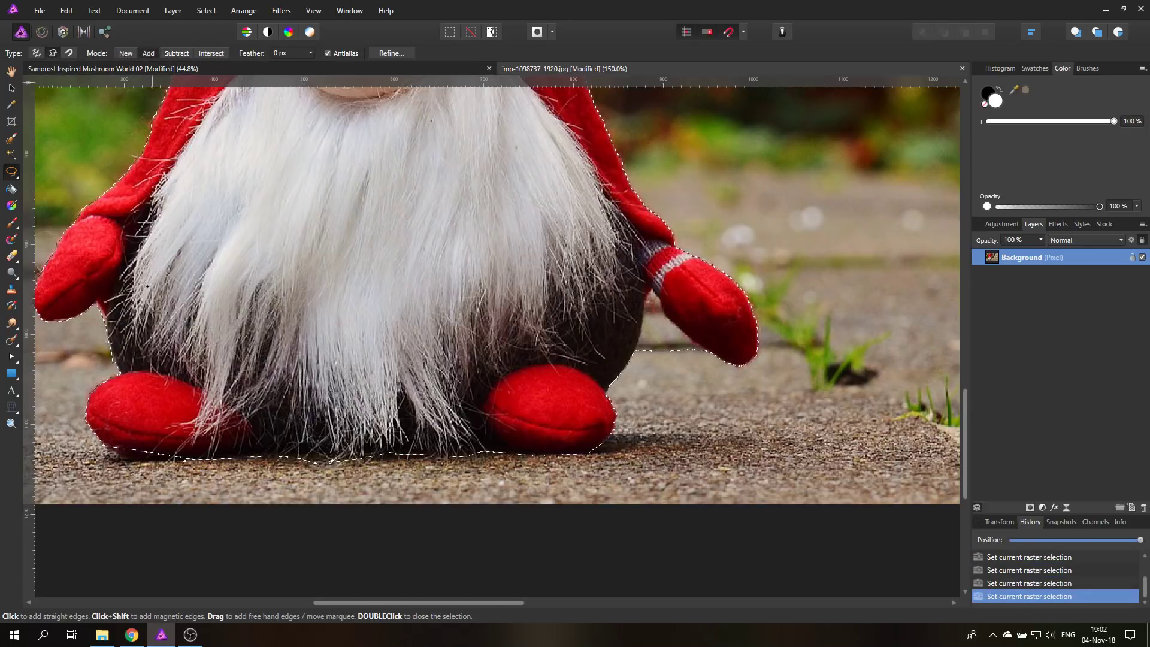
pyautogui.click(105, 442)
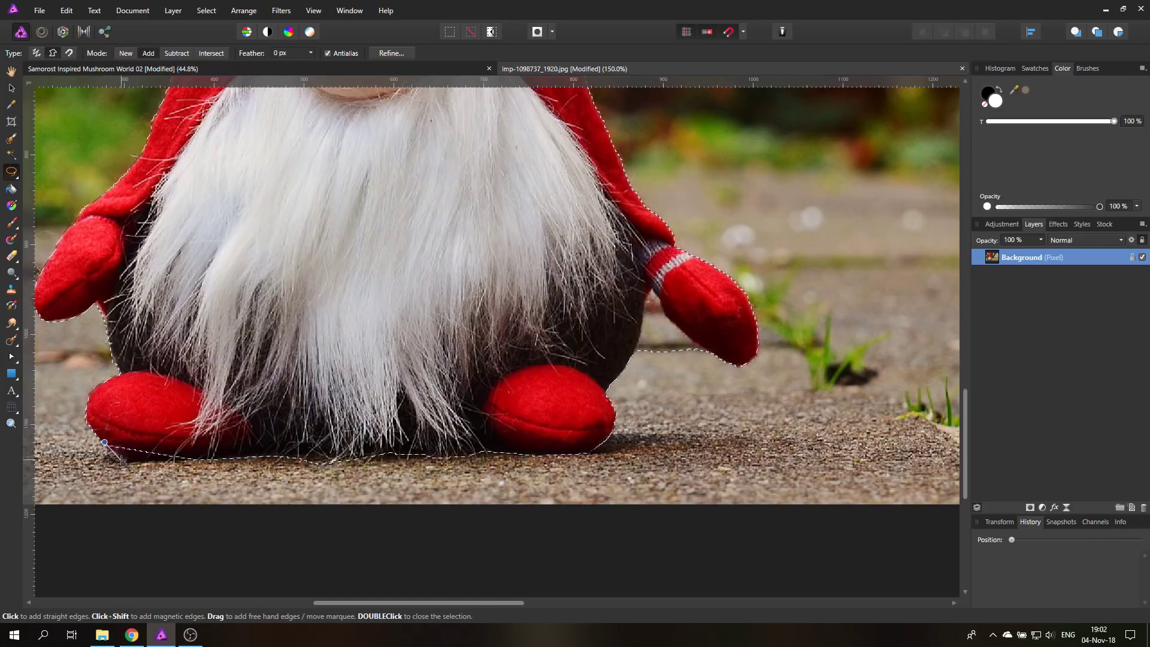
pyautogui.click(121, 461)
pyautogui.click(165, 461)
pyautogui.click(183, 452)
pyautogui.click(139, 423)
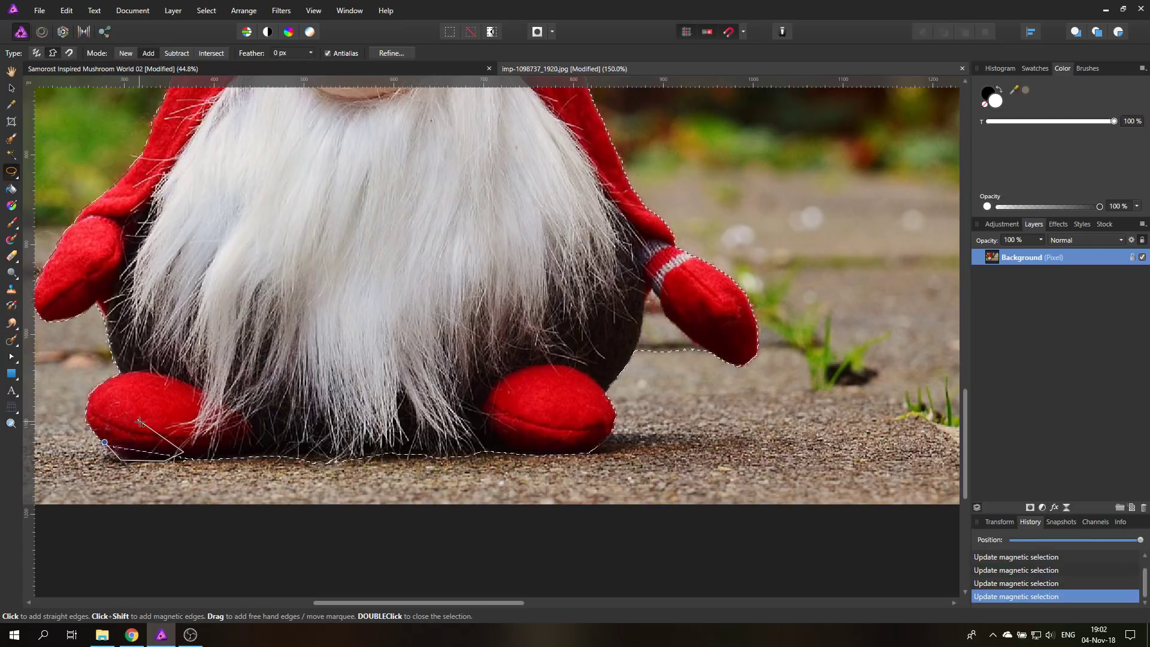
pyautogui.click(105, 442)
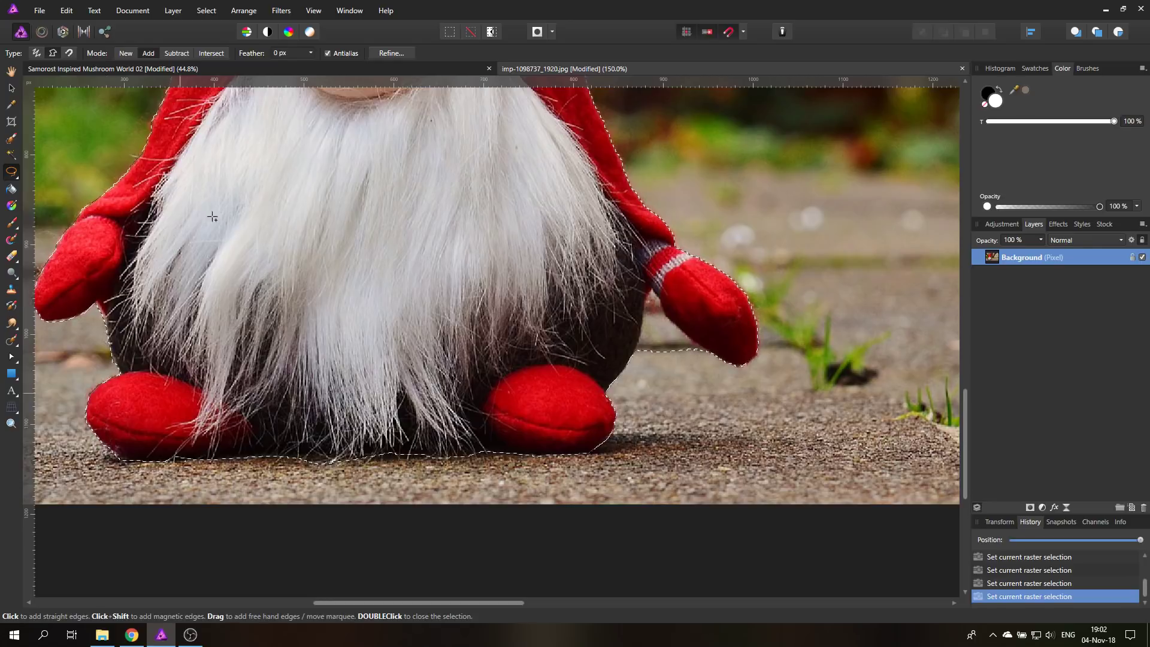
# Subtract the pavement gap between the gnome's right-hand mitten and body from the selection.
pyautogui.click(178, 53)
pyautogui.click(652, 373)
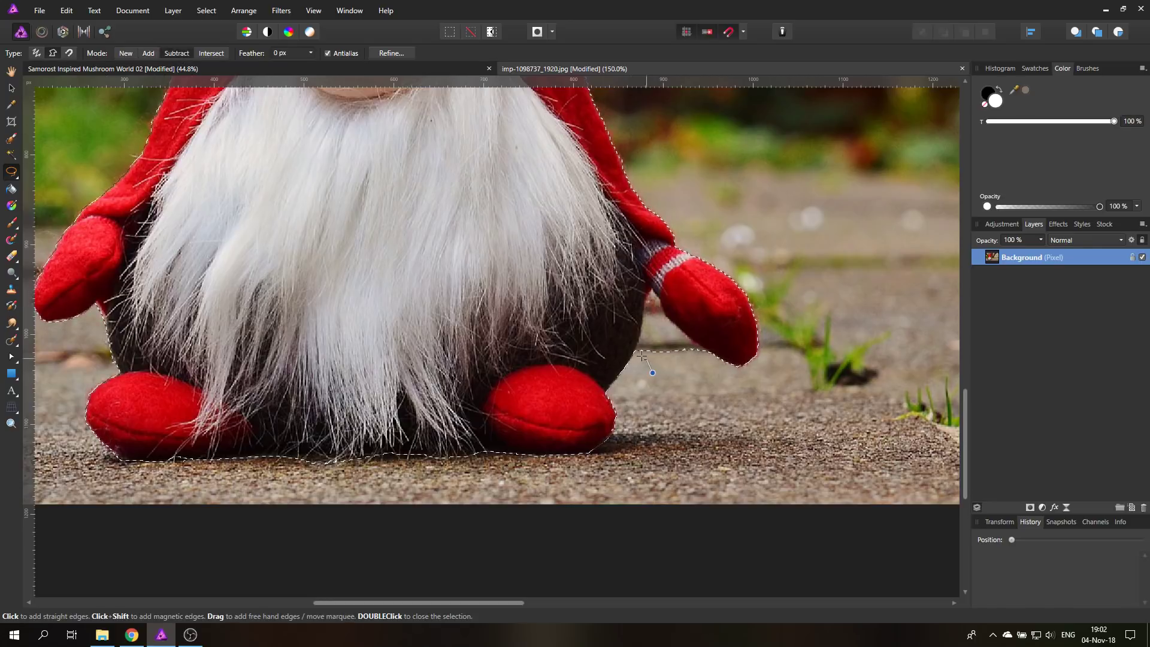
pyautogui.click(634, 353)
pyautogui.click(641, 333)
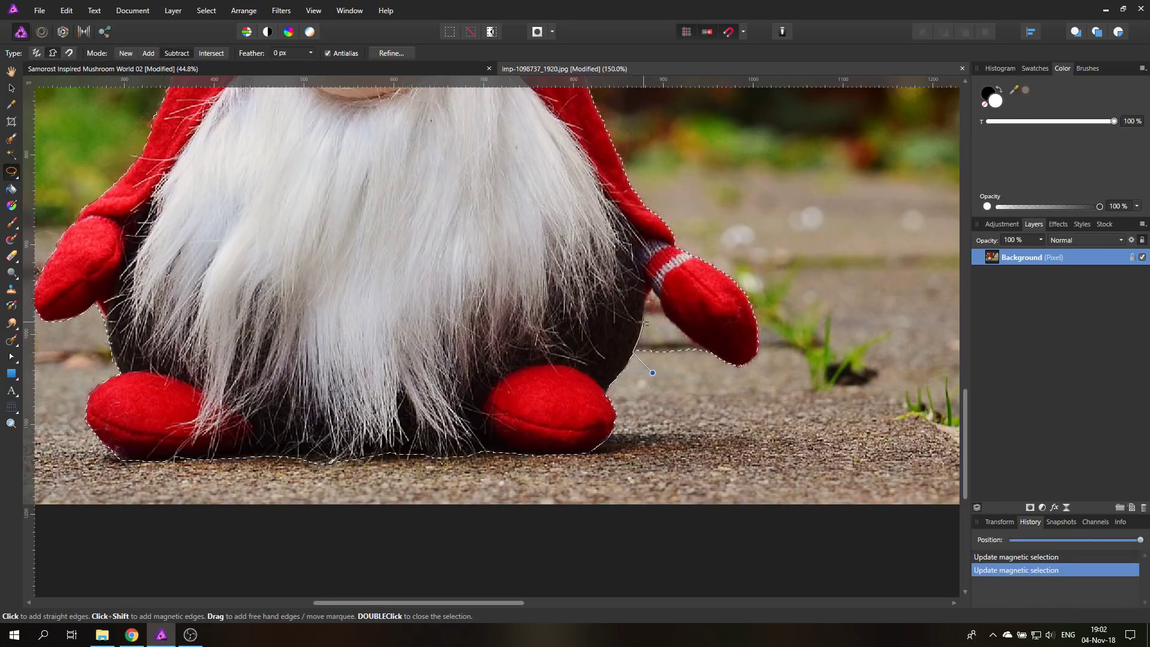
pyautogui.click(645, 314)
pyautogui.click(647, 298)
pyautogui.click(651, 291)
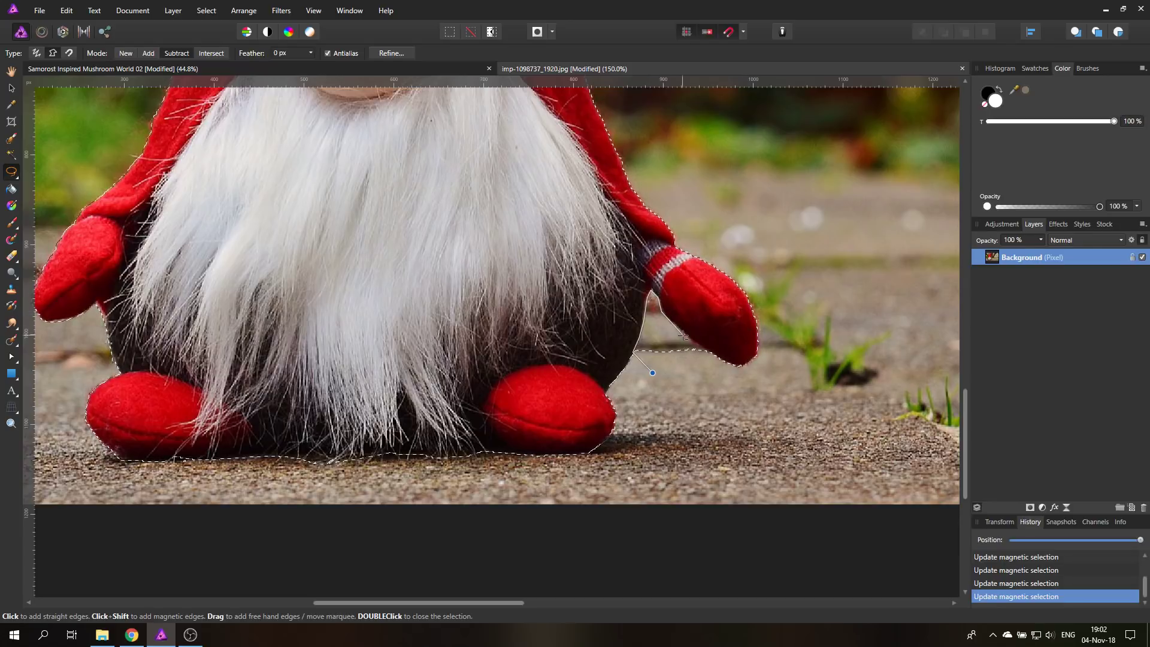
pyautogui.click(654, 373)
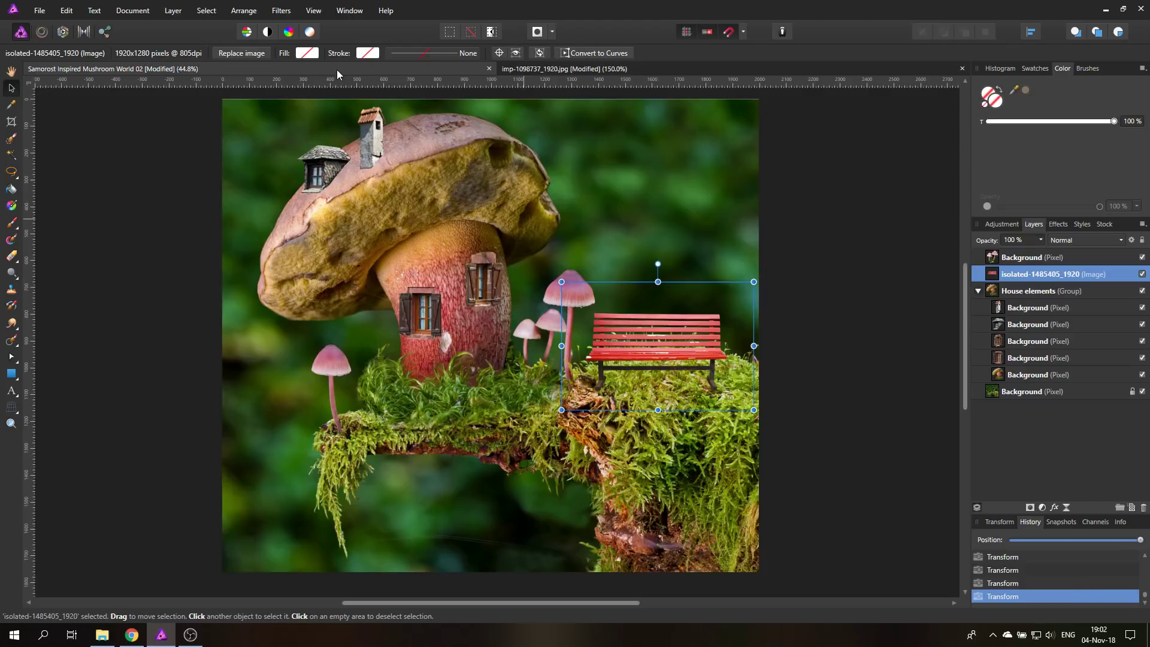
# Paste the cut-out gnome into the Samorost Inspired Mushroom World 02 document, scale it down and move it onto the bench.
pyautogui.hotkey('ctrl', 'v')
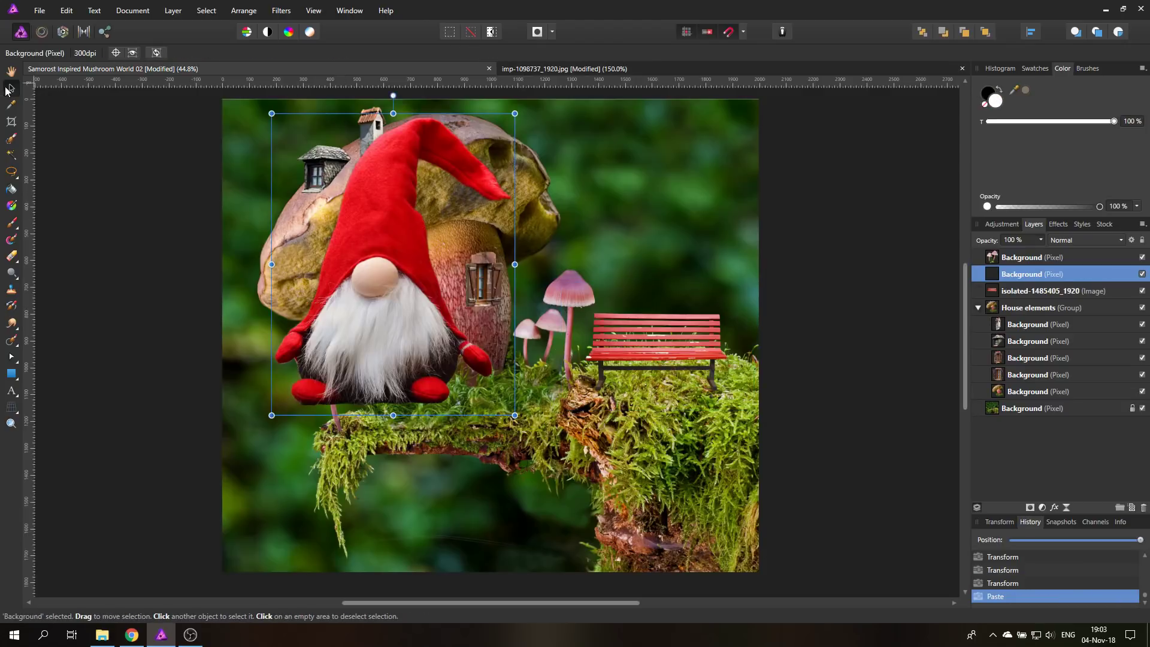
pyautogui.moveTo(271, 415); pyautogui.dragTo(276, 410)
pyautogui.moveTo(393, 283); pyautogui.dragTo(656, 305)
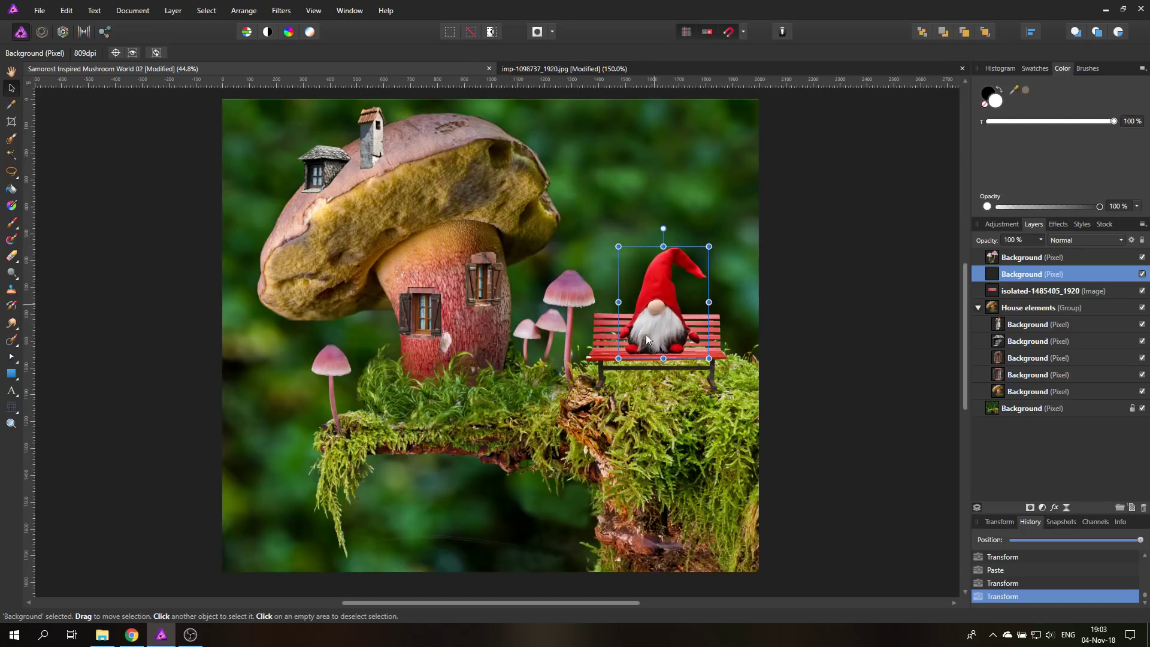
# Shrink the gnome a little more and fine-tune its position so it sits on the bench seat.
pyautogui.moveTo(618, 356); pyautogui.dragTo(641, 330)
pyautogui.moveTo(667, 290); pyautogui.dragTo(650, 314)
pyautogui.moveTo(690, 270); pyautogui.dragTo(705, 255)
pyautogui.moveTo(668, 297); pyautogui.dragTo(662, 299)
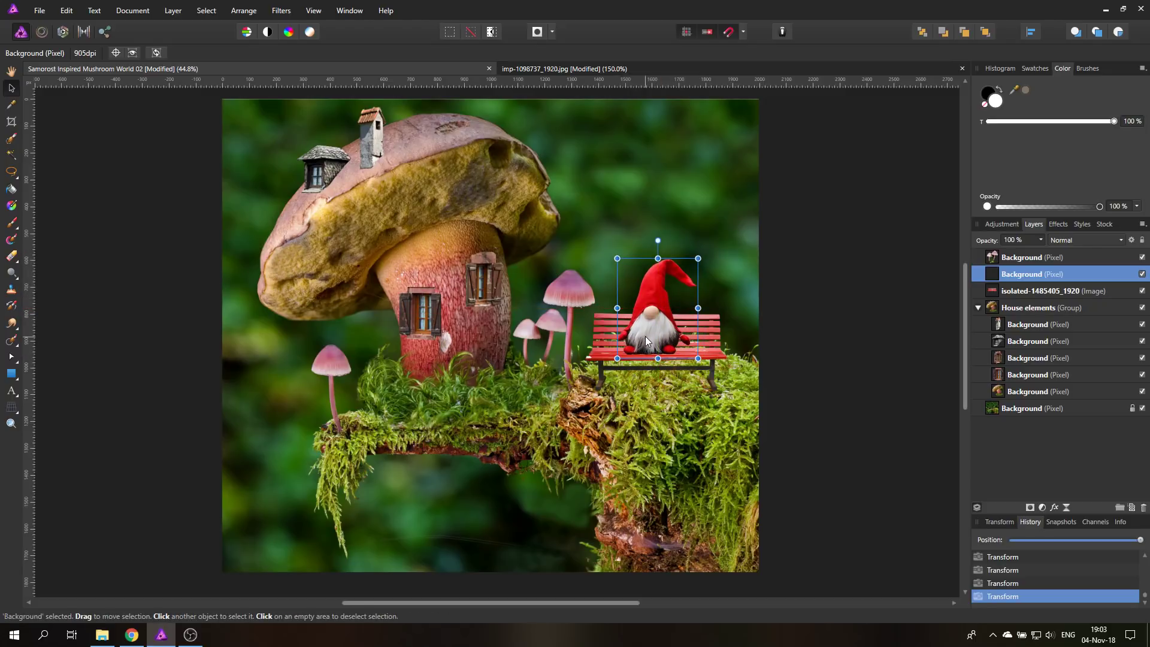
pyautogui.moveTo(646, 337); pyautogui.dragTo(646, 338)
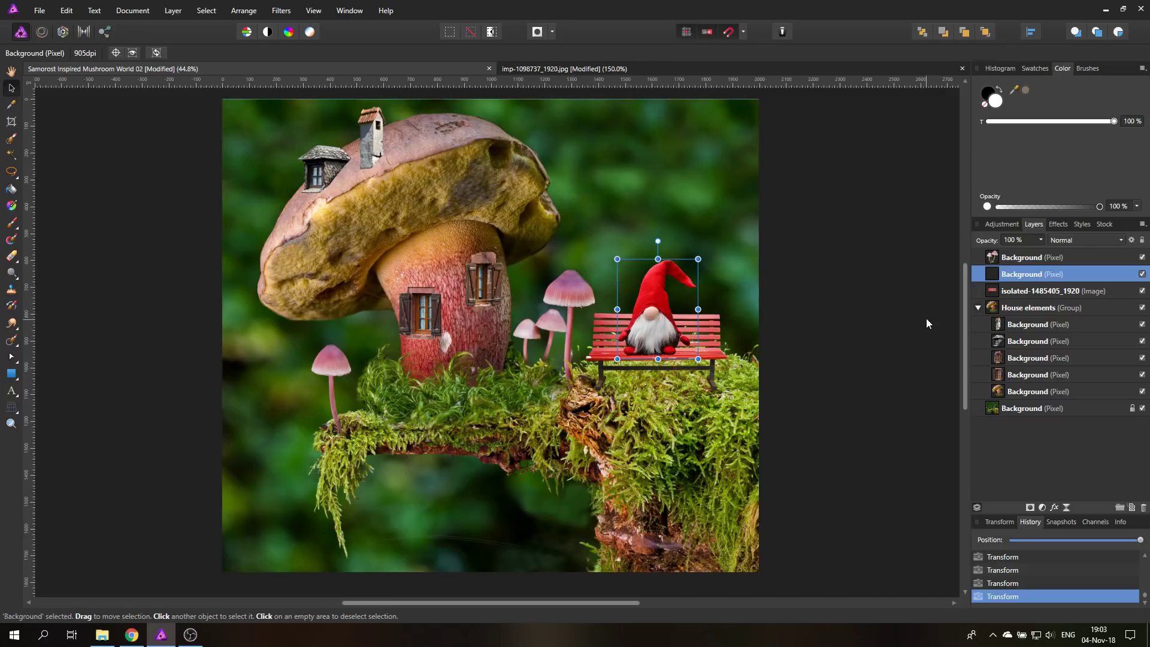
# Add a Recolor adjustment and nest it inside the bench layer isolated-1485405_1920 so it affects only the bench.
pyautogui.click(1003, 294)
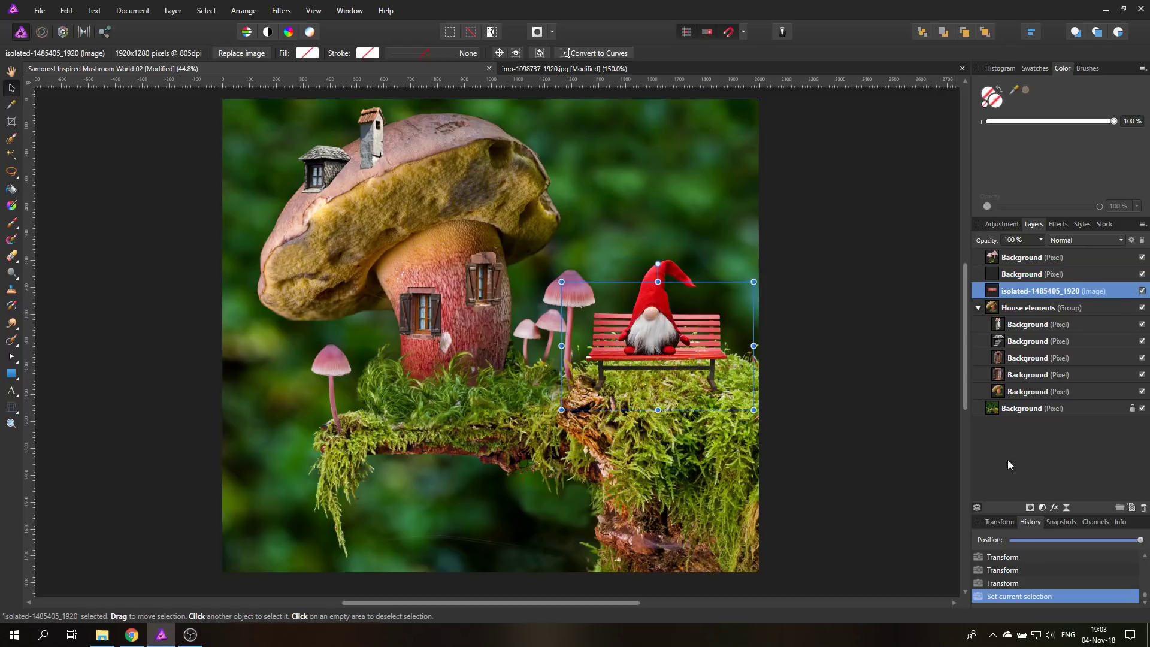
pyautogui.click(1043, 508)
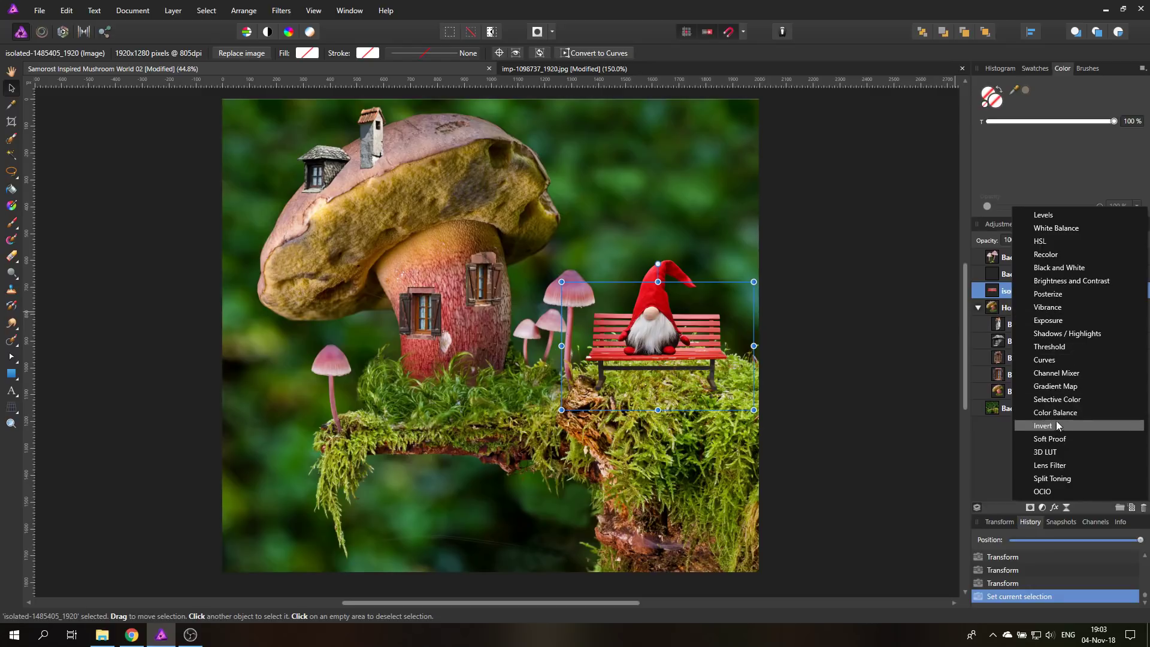
pyautogui.click(1046, 254)
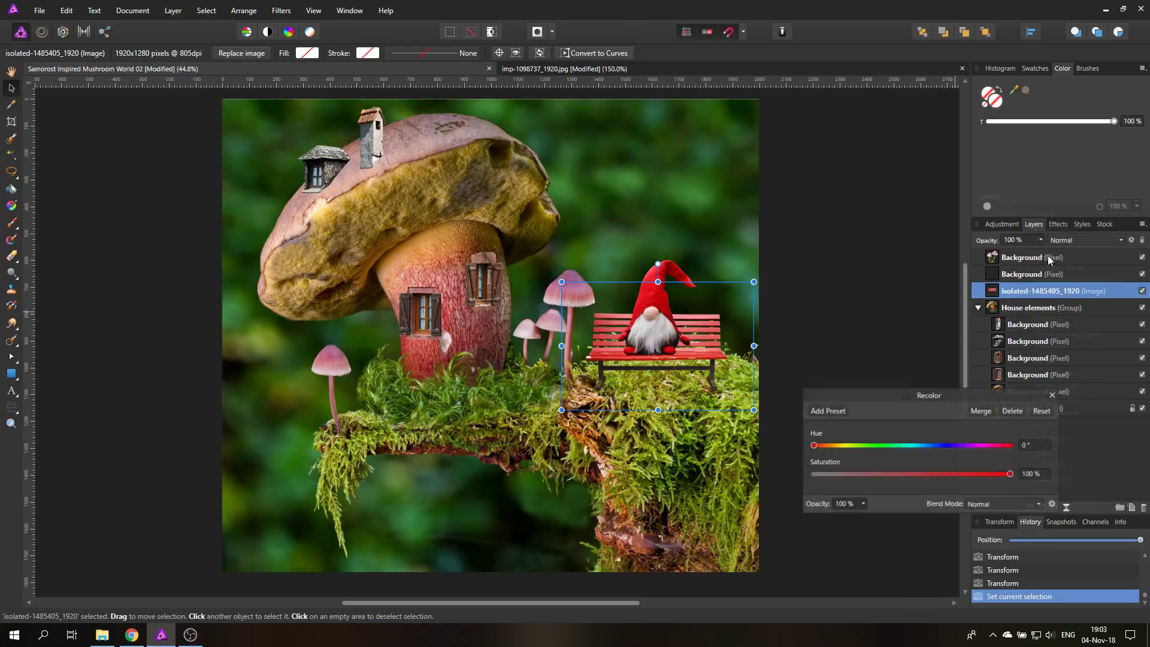
pyautogui.moveTo(994, 289); pyautogui.dragTo(1010, 308)
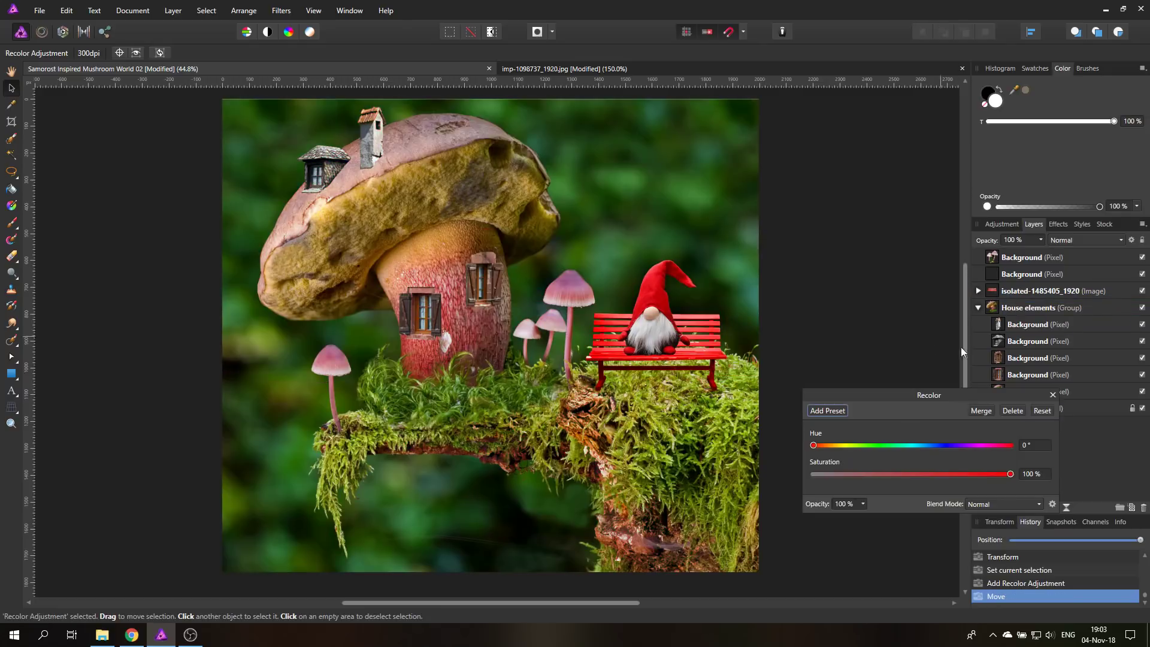
# Turn the bench blue by setting the Recolor hue to 215.6° and saturation to 74%, and close the adjustment settings.
pyautogui.moveTo(821, 450); pyautogui.dragTo(934, 450)
pyautogui.moveTo(1010, 474); pyautogui.dragTo(961, 475)
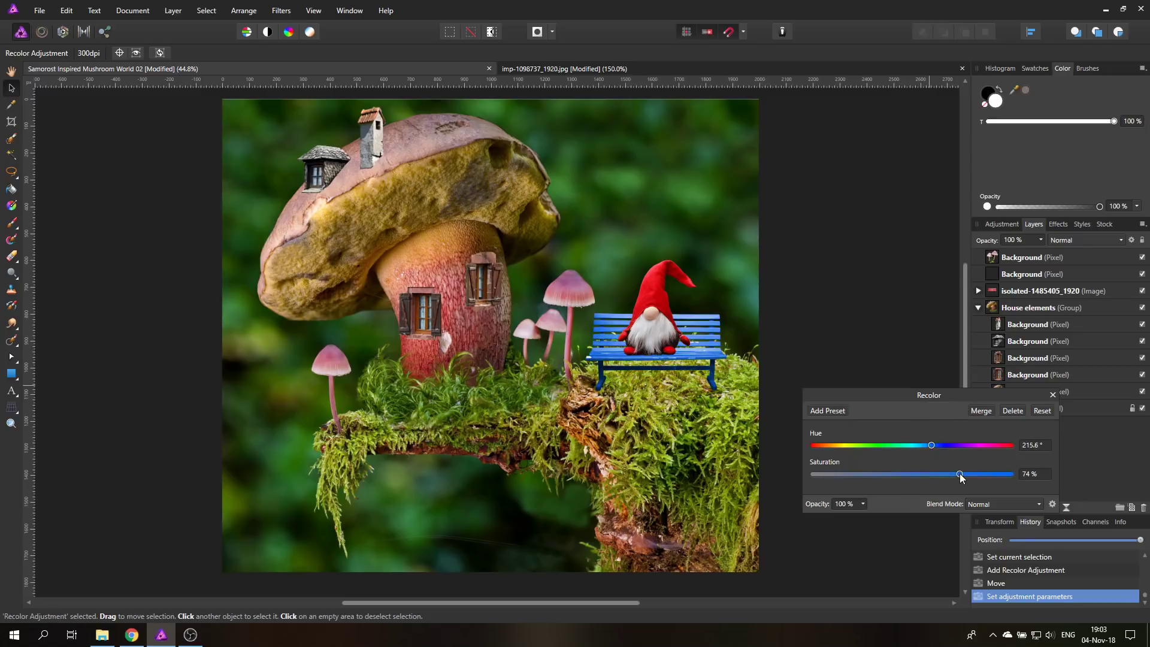
pyautogui.click(1052, 395)
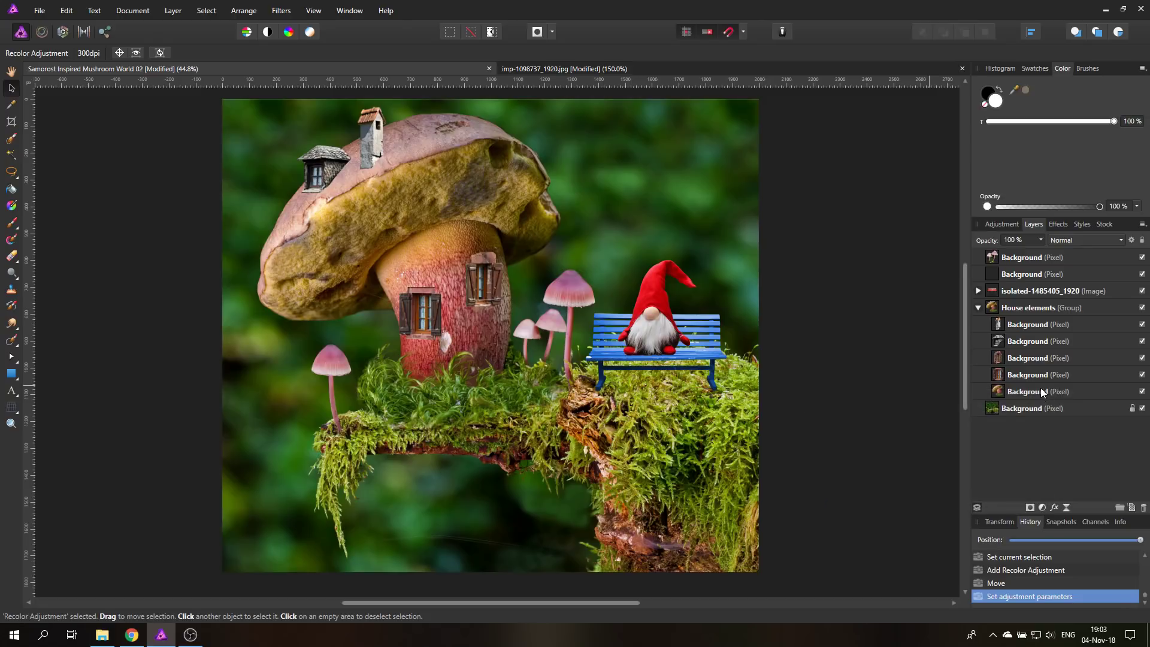
# Pick the 32 px soft round brush from the Basic brush set for the Paint Brush, working close up on the bench.
pyautogui.click(11, 424)
pyautogui.click(663, 388)
pyautogui.click(662, 388)
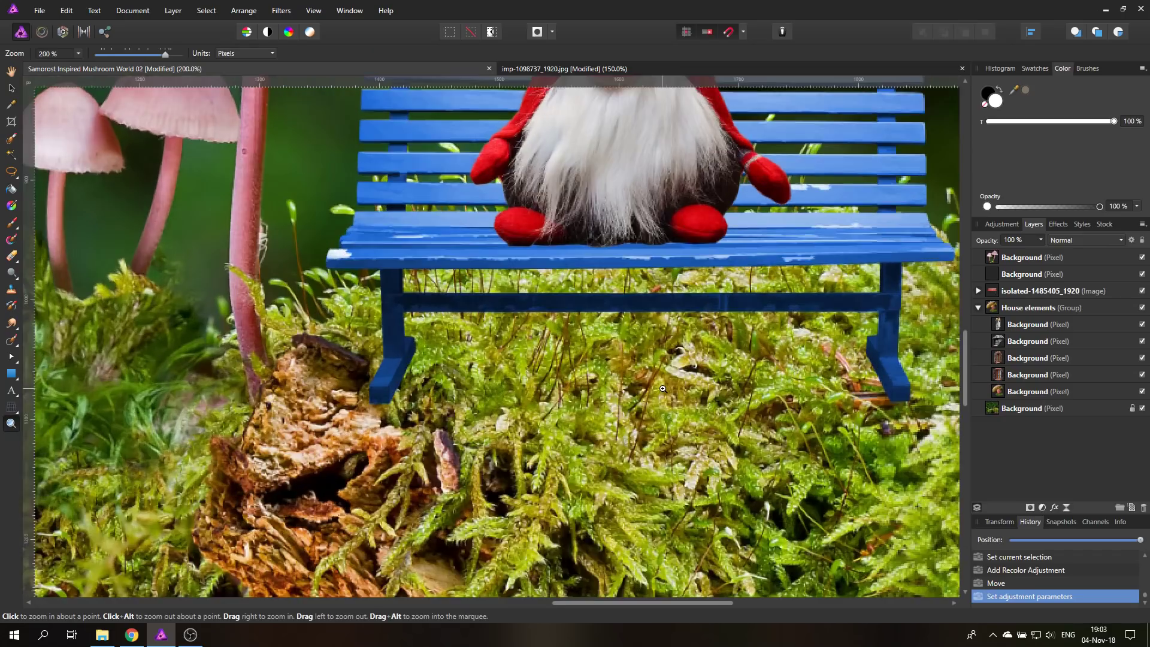
pyautogui.scroll(1, 98, 218)
pyautogui.click(11, 223)
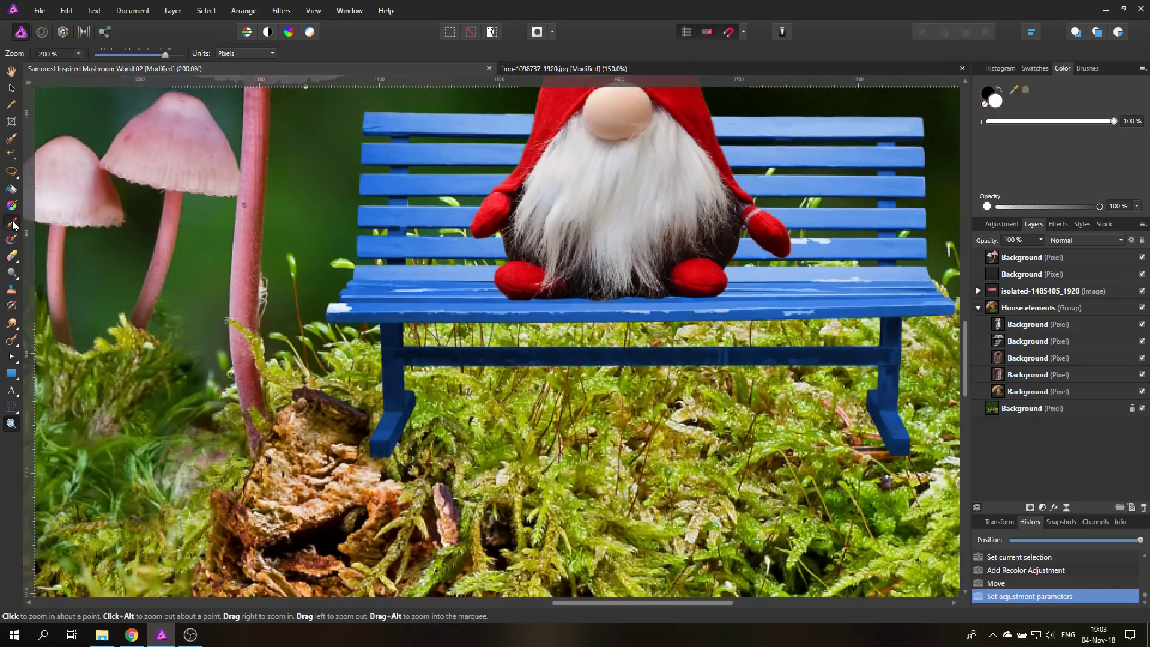
pyautogui.click(1087, 70)
pyautogui.click(1059, 84)
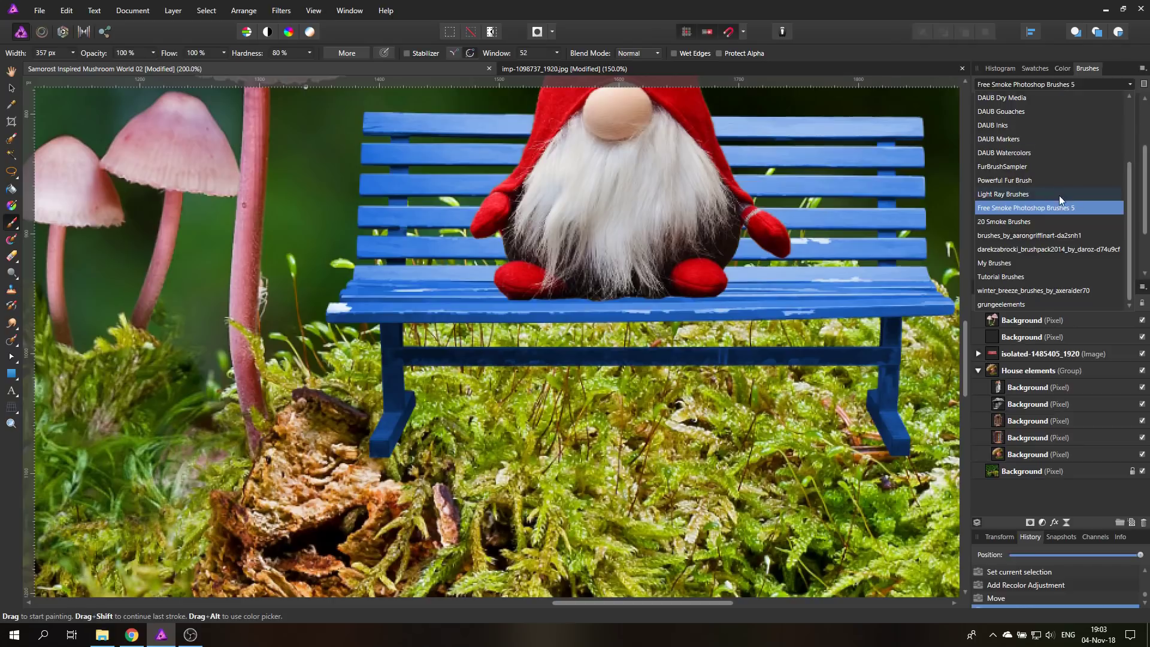
pyautogui.click(990, 103)
pyautogui.scroll(-5, 1019, 192)
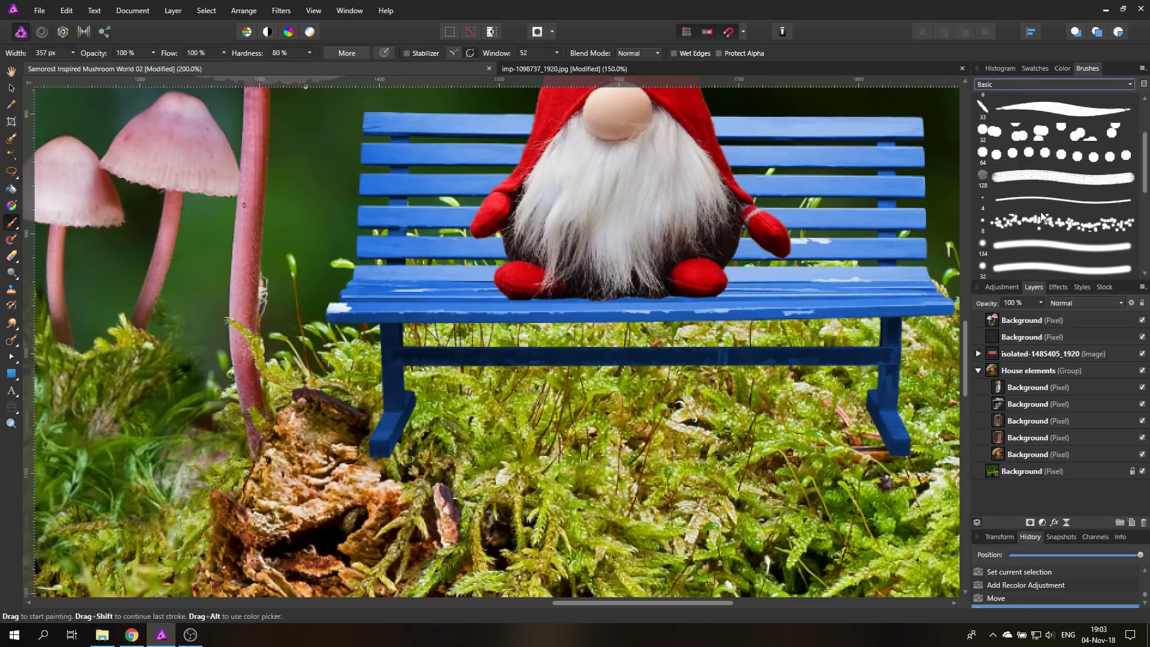
pyautogui.click(1016, 234)
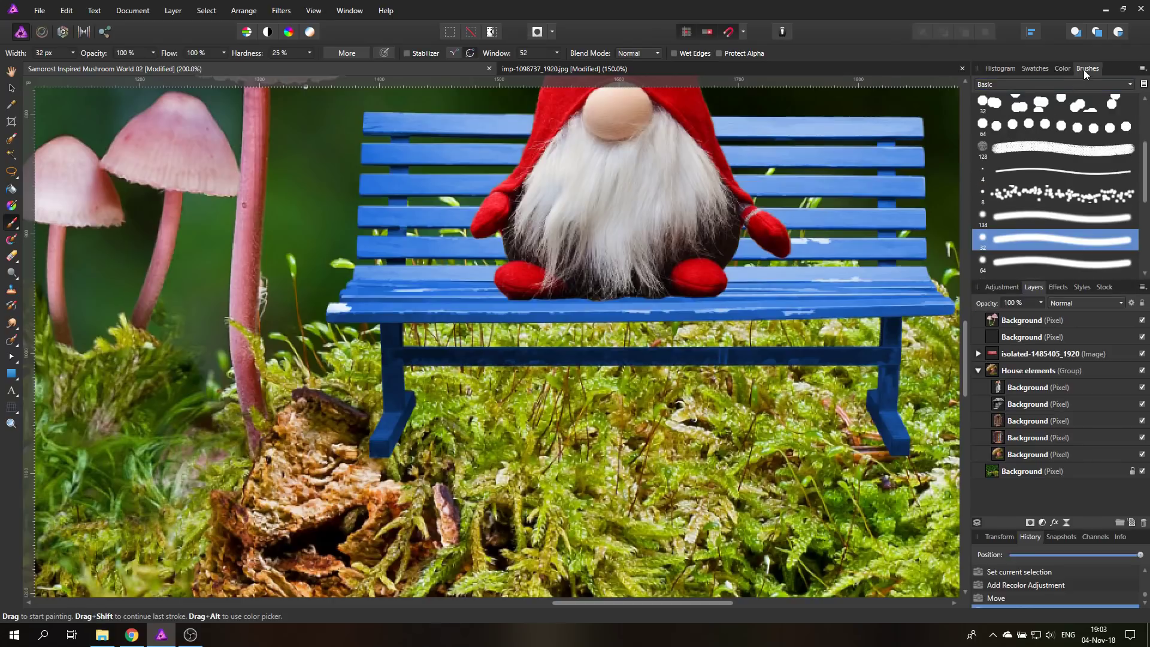
# Paint black at 69% brush hardness on the Recolor adjustment over the bench's legs and crossbar to restore their original colour.
pyautogui.click(1062, 85)
pyautogui.click(989, 97)
pyautogui.click(309, 53)
pyautogui.moveTo(312, 65); pyautogui.dragTo(348, 64)
pyautogui.click(1063, 70)
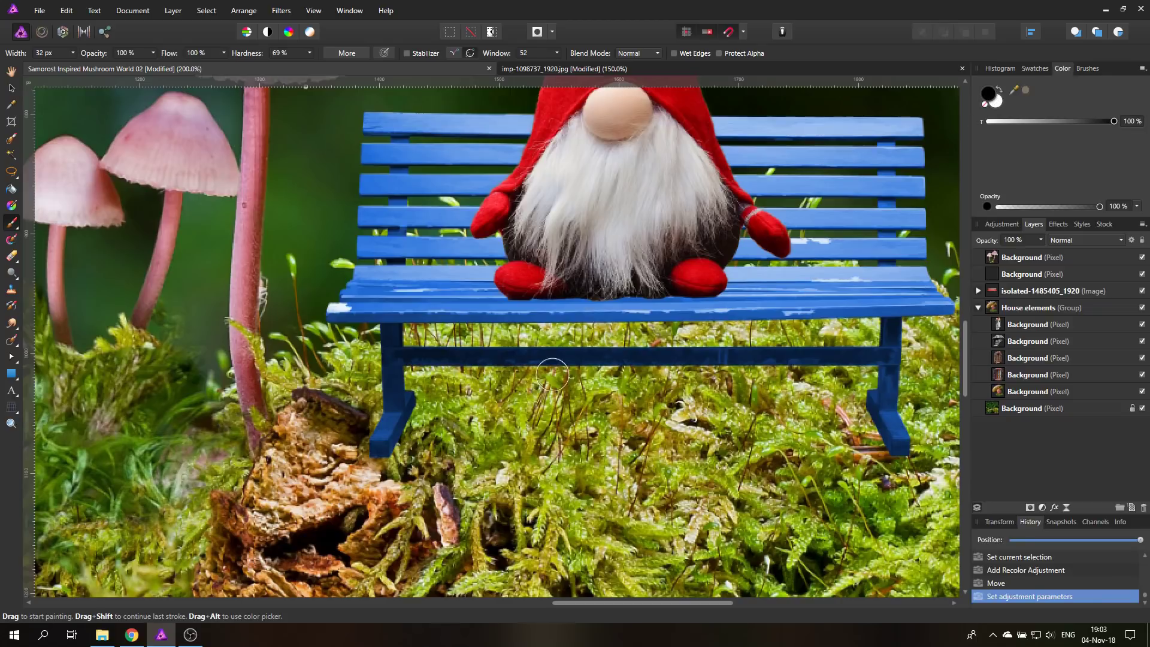
pyautogui.moveTo(388, 354)
pyautogui.mouseDown()
pyautogui.moveTo(458, 357)
pyautogui.moveTo(384, 435)
pyautogui.moveTo(448, 396)
pyautogui.moveTo(558, 360)
pyautogui.moveTo(484, 367)
pyautogui.moveTo(895, 356)
pyautogui.moveTo(896, 447)
pyautogui.moveTo(893, 390)
pyautogui.moveTo(908, 353)
pyautogui.moveTo(883, 341)
pyautogui.moveTo(906, 341)
pyautogui.mouseUp()
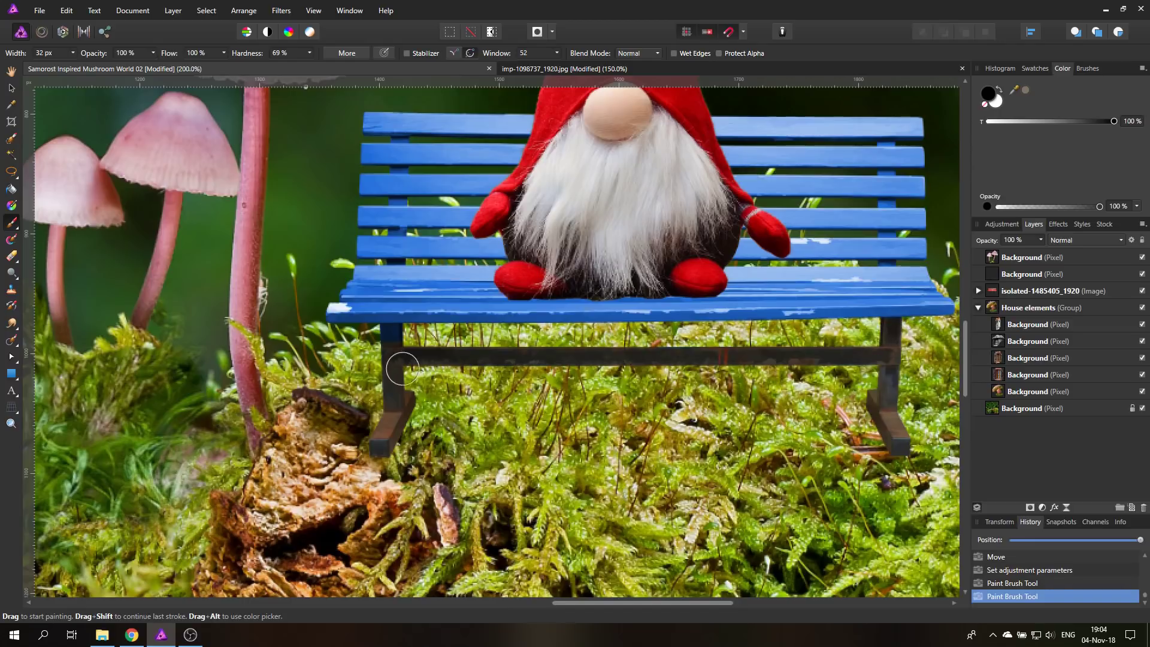
pyautogui.moveTo(381, 354)
pyautogui.mouseDown()
pyautogui.moveTo(394, 341)
pyautogui.moveTo(378, 341)
pyautogui.moveTo(393, 343)
pyautogui.mouseUp()
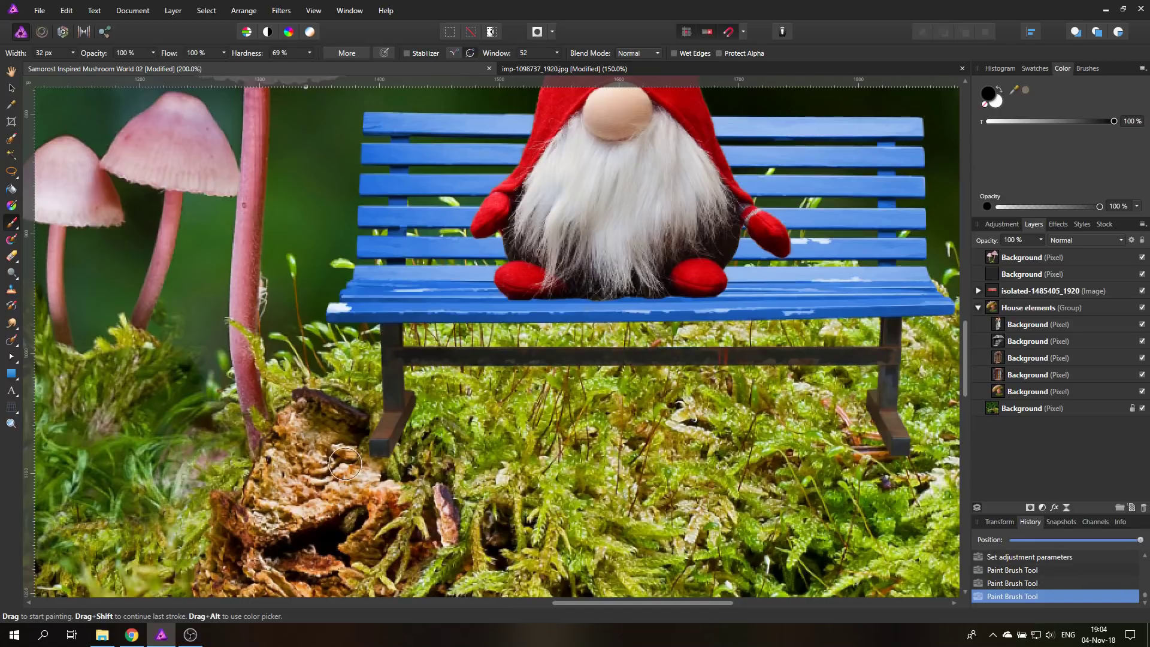
# Close the gnome source document imp-1098737_1920.jpg, keeping only the mushroom composite open.
pyautogui.hotkey('ctrl', '0')
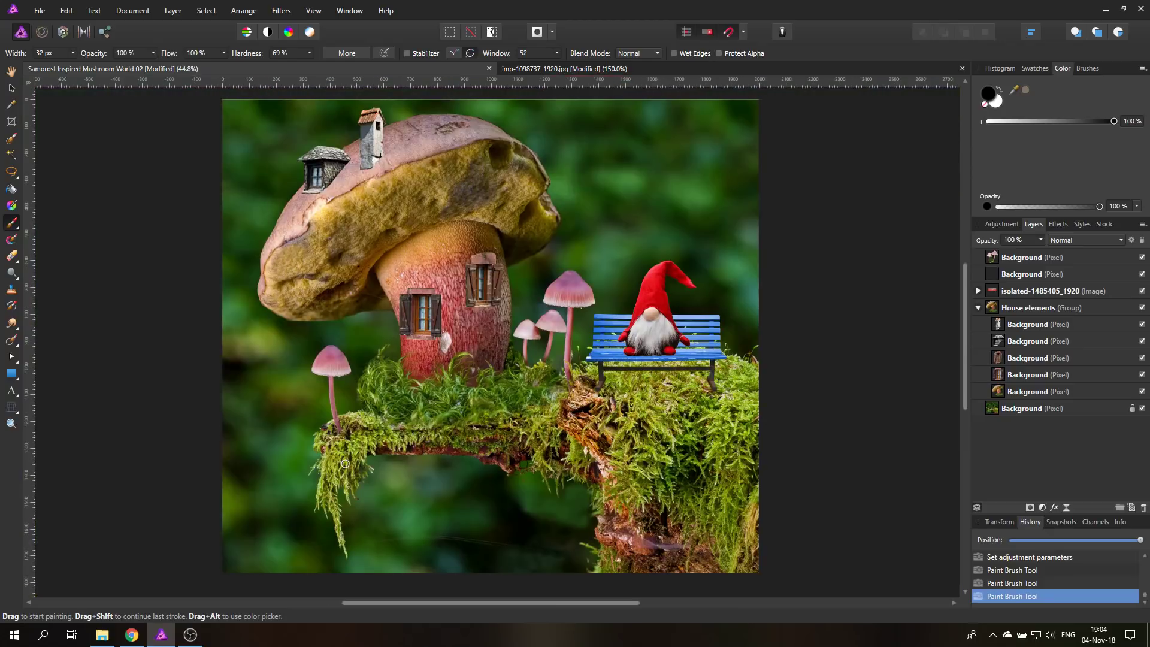
pyautogui.click(40, 11)
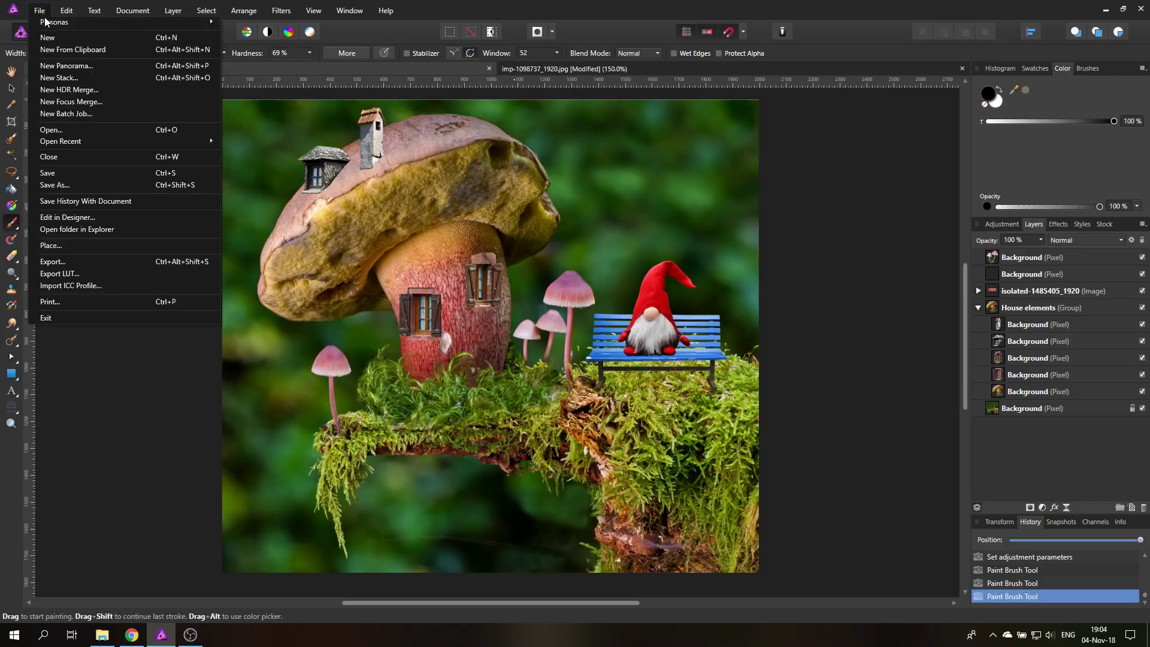
pyautogui.click(40, 12)
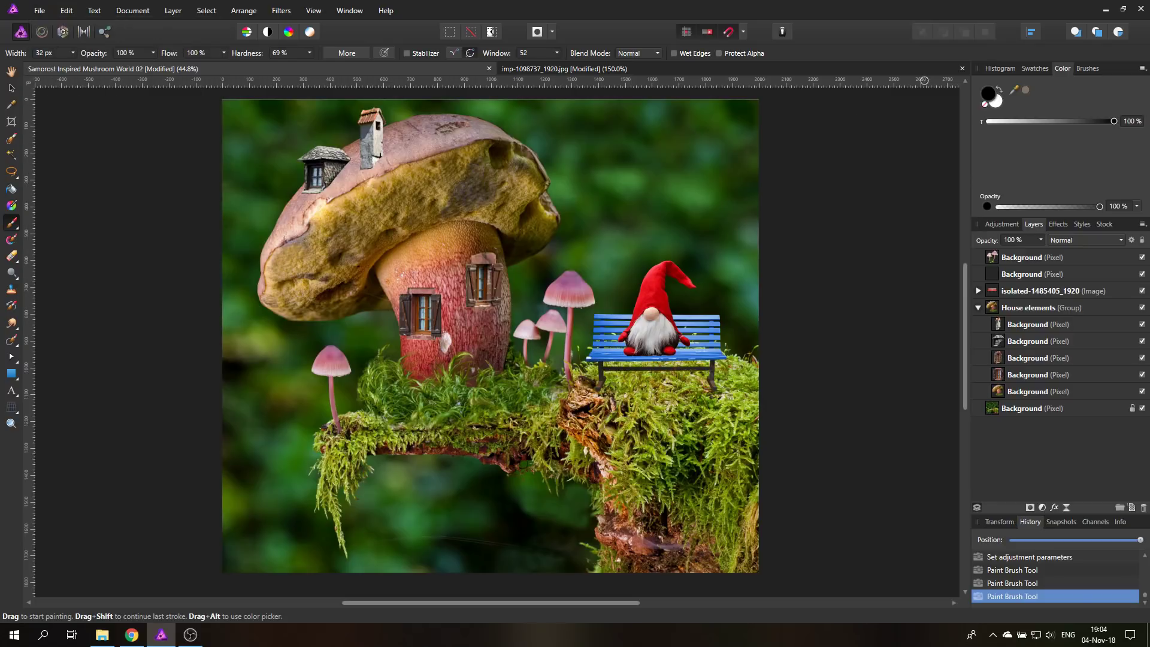
pyautogui.click(962, 68)
pyautogui.click(570, 326)
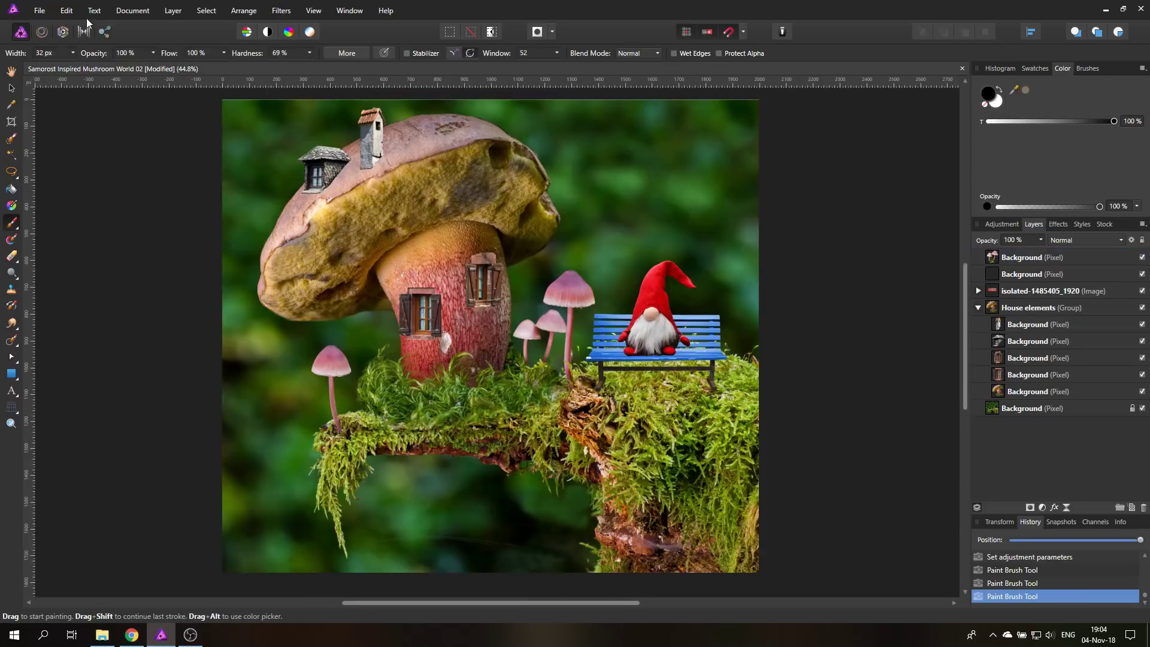
# Place the pipe image meerschaum-1399660_1920.png in the composite at its default size.
pyautogui.click(39, 10)
pyautogui.click(54, 250)
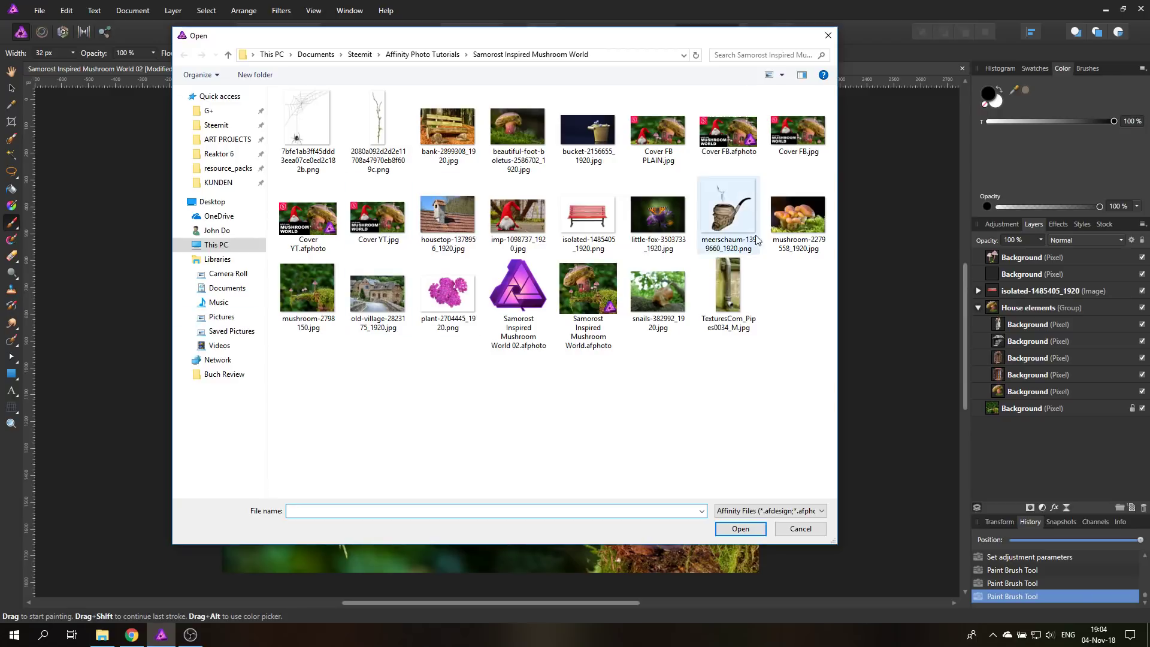
pyautogui.click(739, 222)
pyautogui.doubleClick(738, 223)
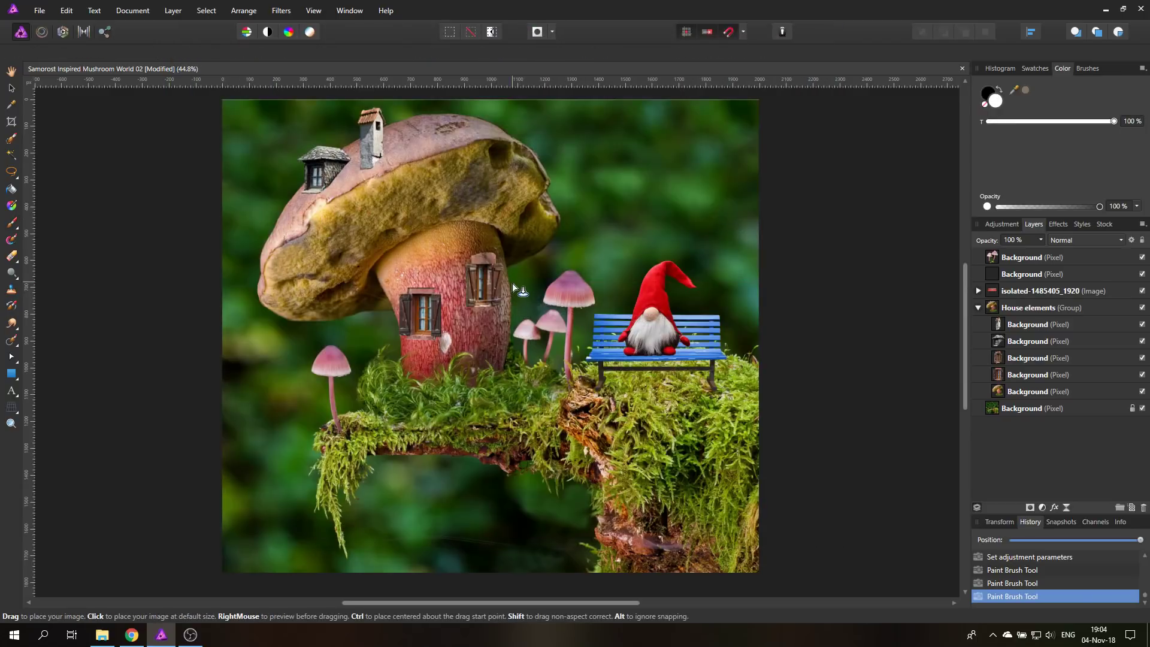
pyautogui.click(513, 290)
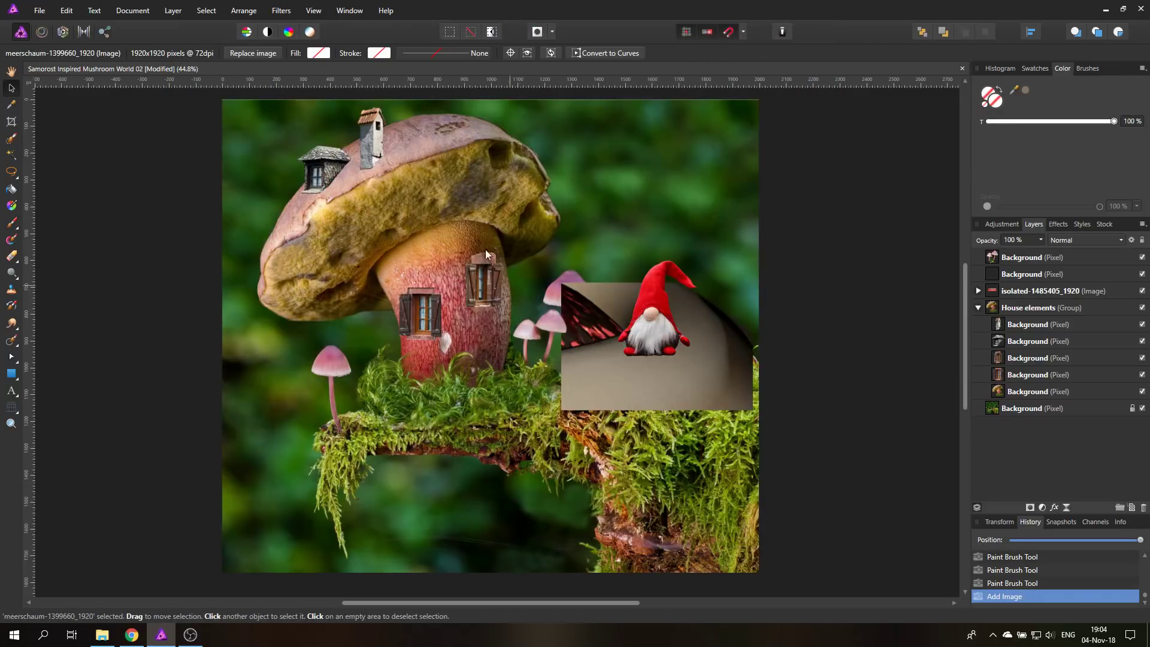
# Move the meerschaum-1399660_1920 layer out of the bench layer and place it directly above the gnome's layer.
pyautogui.click(11, 423)
pyautogui.keyDown('alt'); pyautogui.click(450, 361); pyautogui.keyUp('alt')
pyautogui.keyDown('alt'); pyautogui.click(450, 361); pyautogui.keyUp('alt')
pyautogui.keyDown('alt'); pyautogui.click(450, 361); pyautogui.keyUp('alt')
pyautogui.keyDown('alt'); pyautogui.click(449, 360); pyautogui.keyUp('alt')
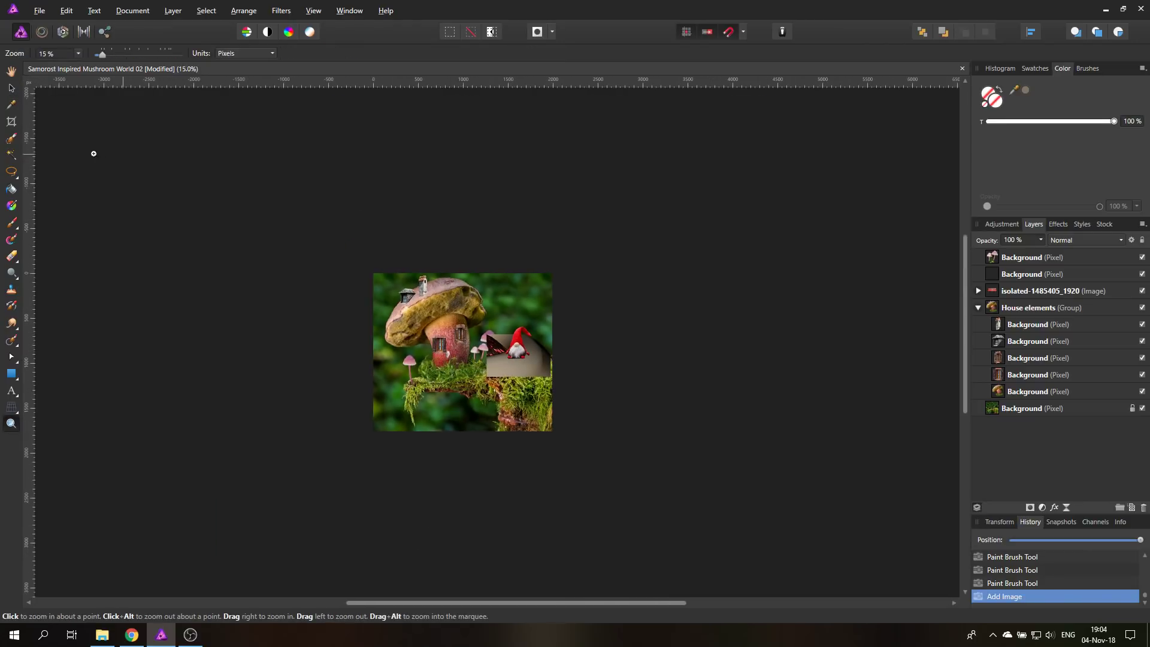
pyautogui.click(11, 88)
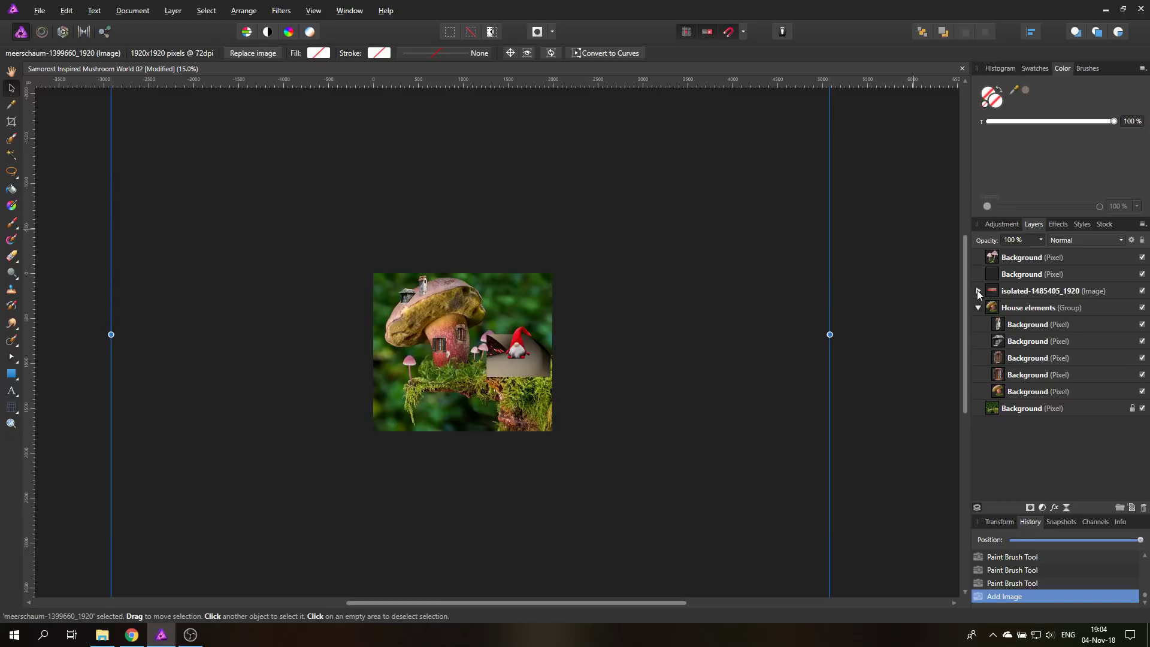
pyautogui.click(979, 291)
pyautogui.moveTo(1002, 309); pyautogui.dragTo(995, 270)
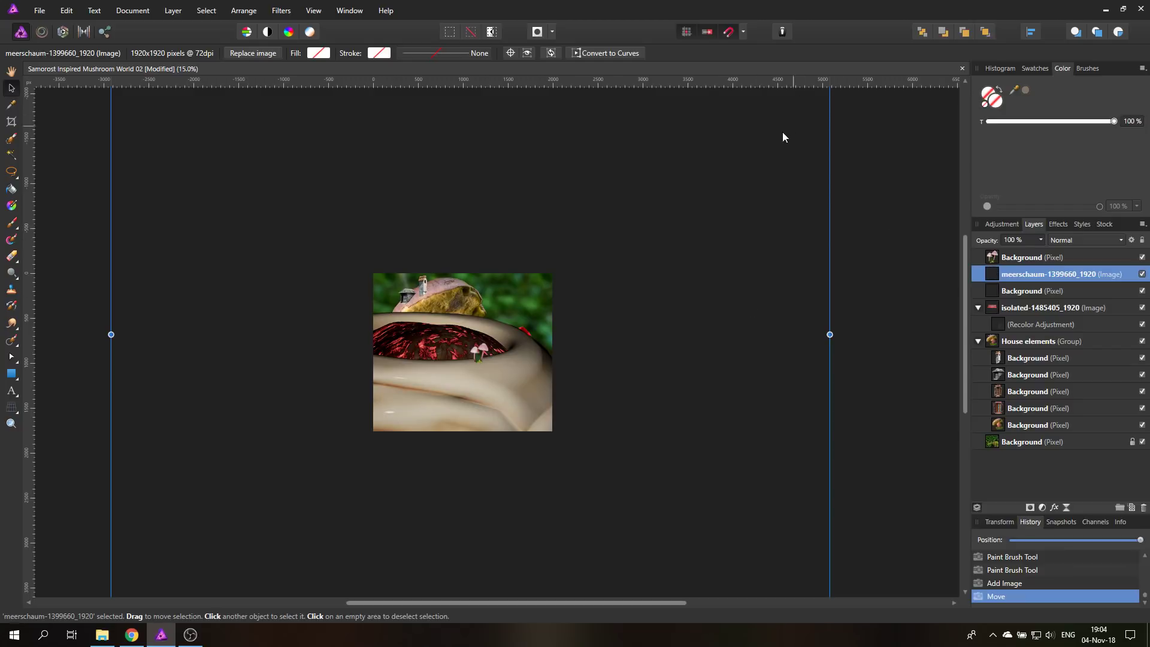
# Scale the oversized pipe image down to about 932 dpi, placing it below the mushroom house within the composite.
pyautogui.moveTo(783, 137); pyautogui.dragTo(768, 283)
pyautogui.moveTo(816, 137); pyautogui.dragTo(269, 512)
pyautogui.moveTo(285, 584); pyautogui.dragTo(562, 232)
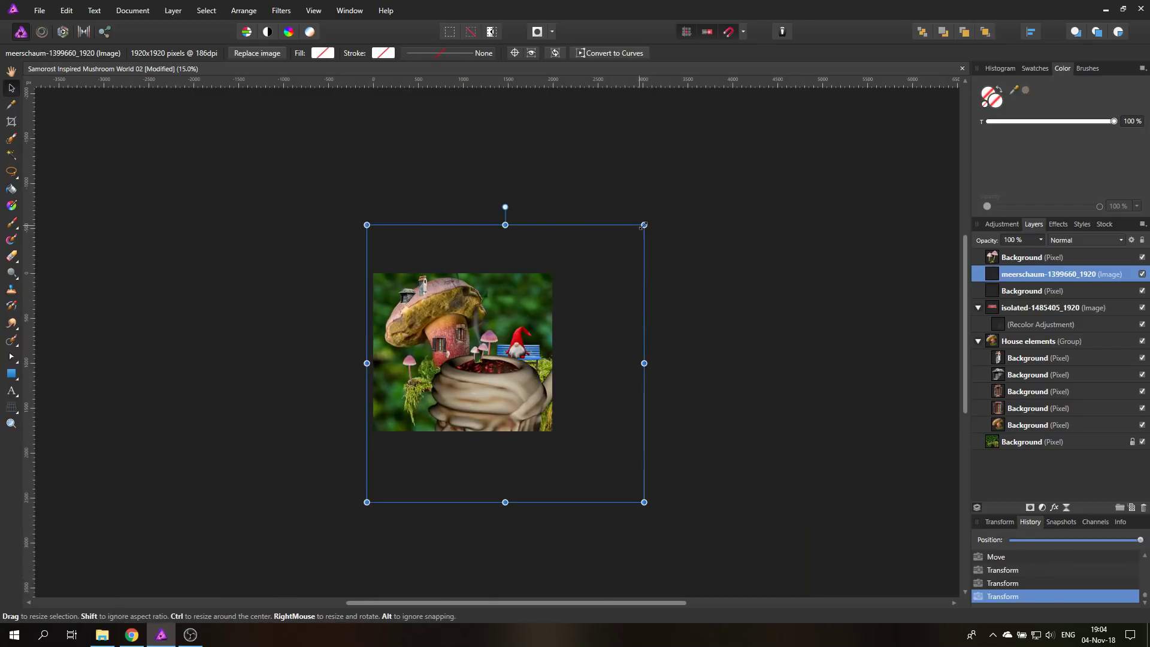
pyautogui.moveTo(644, 225); pyautogui.dragTo(465, 398)
pyautogui.moveTo(426, 437); pyautogui.dragTo(483, 349)
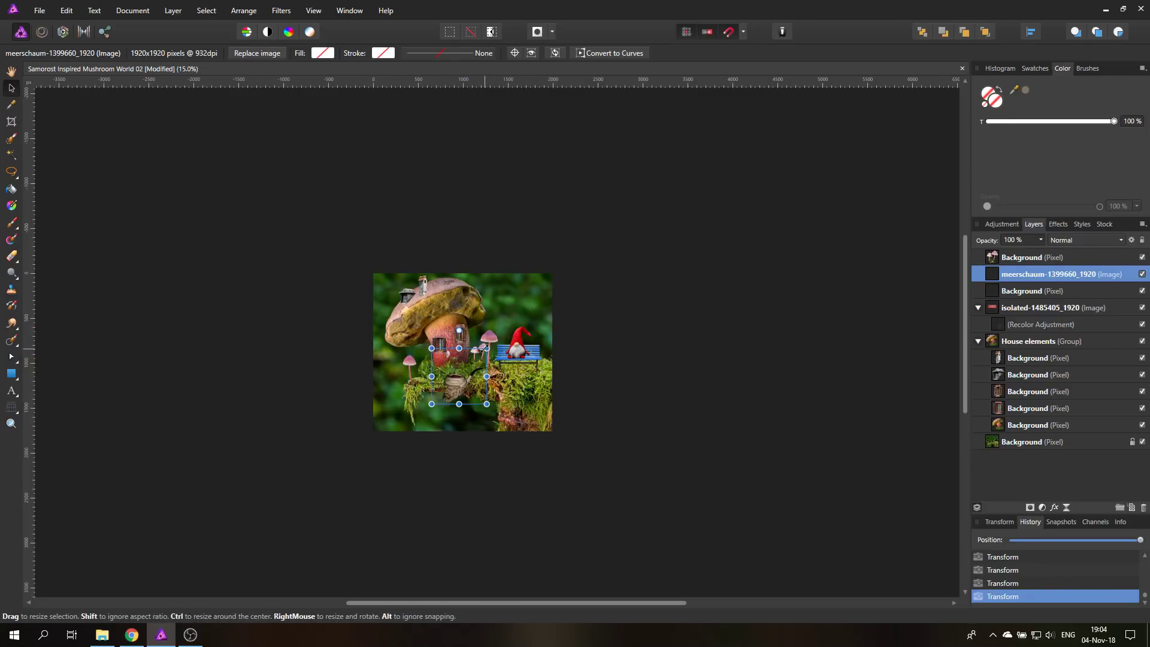
# Shrink the pipe further to about 2174 dpi and move it onto the bench beside the gnome.
pyautogui.scroll(5, 449, 361)
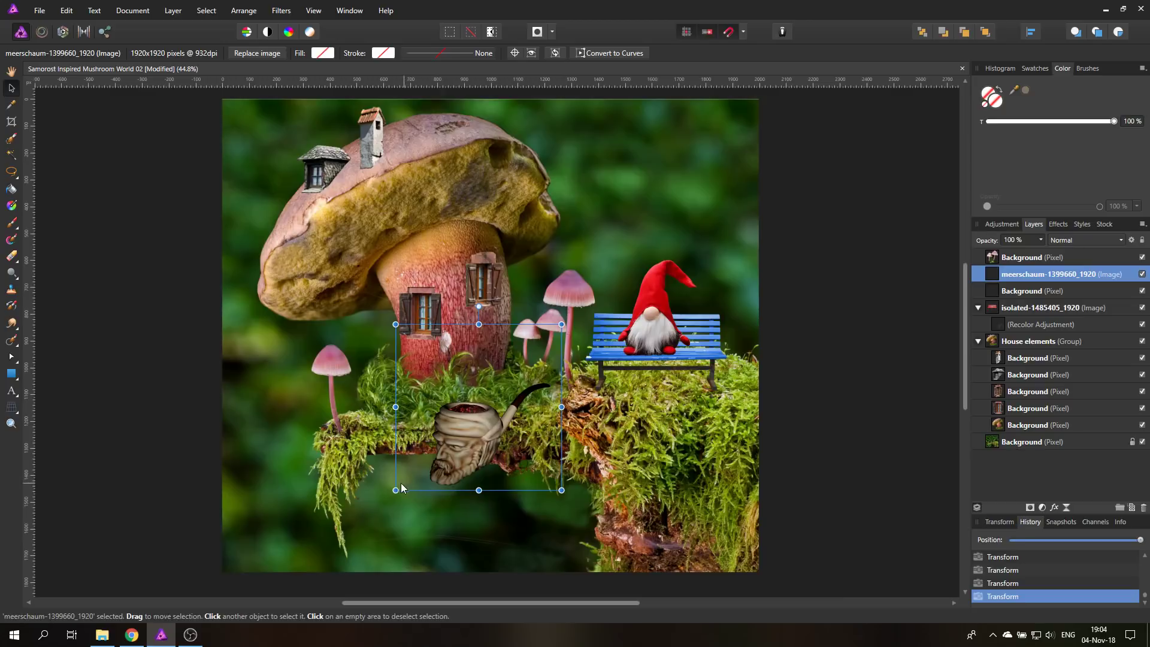
pyautogui.moveTo(402, 489); pyautogui.dragTo(465, 424)
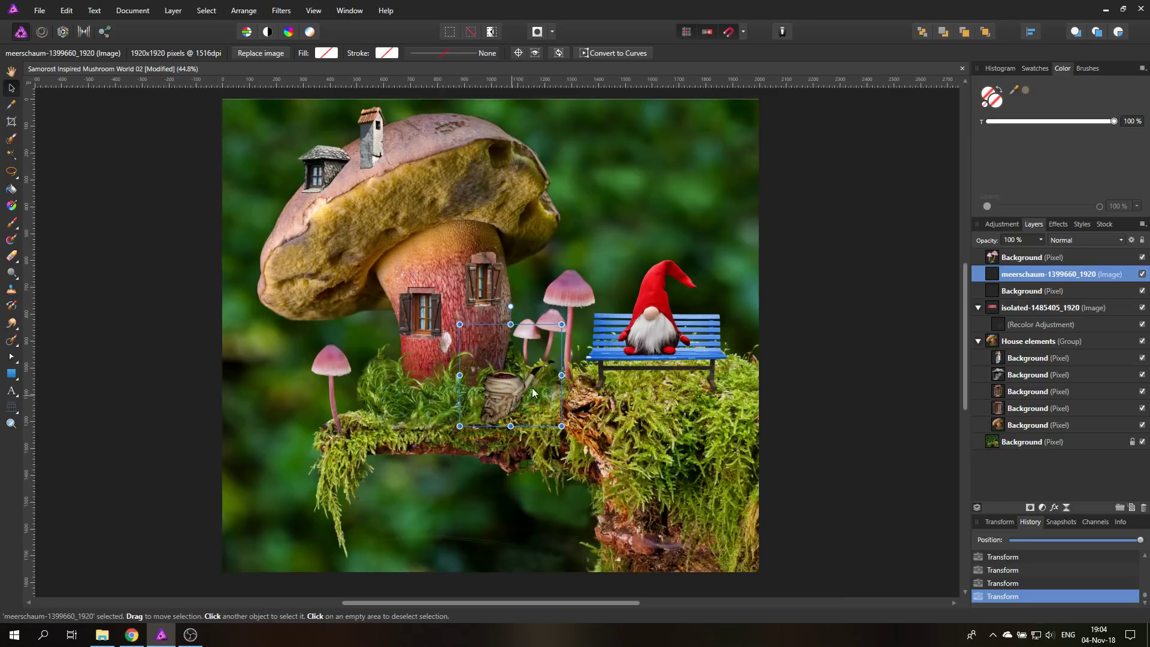
pyautogui.moveTo(533, 392); pyautogui.dragTo(631, 349)
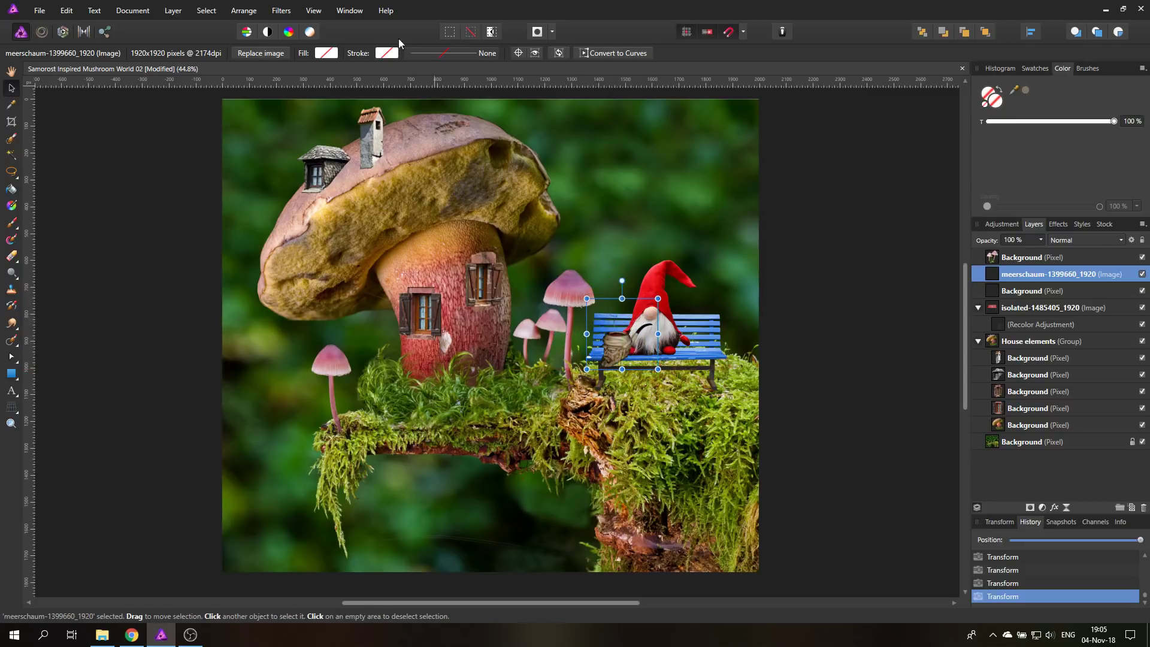
# Flip the pipe horizontally, then tilt it slightly, shrink it to about 2724 dpi and fit its mouthpiece under the gnome's nose.
pyautogui.click(237, 12)
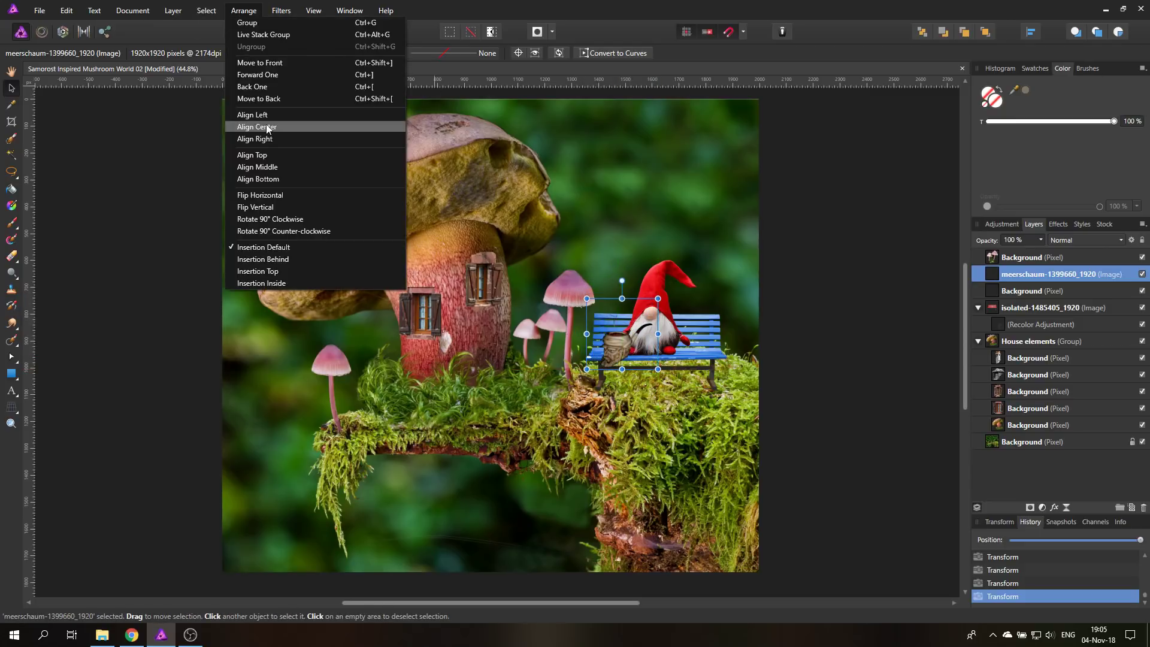
pyautogui.click(275, 196)
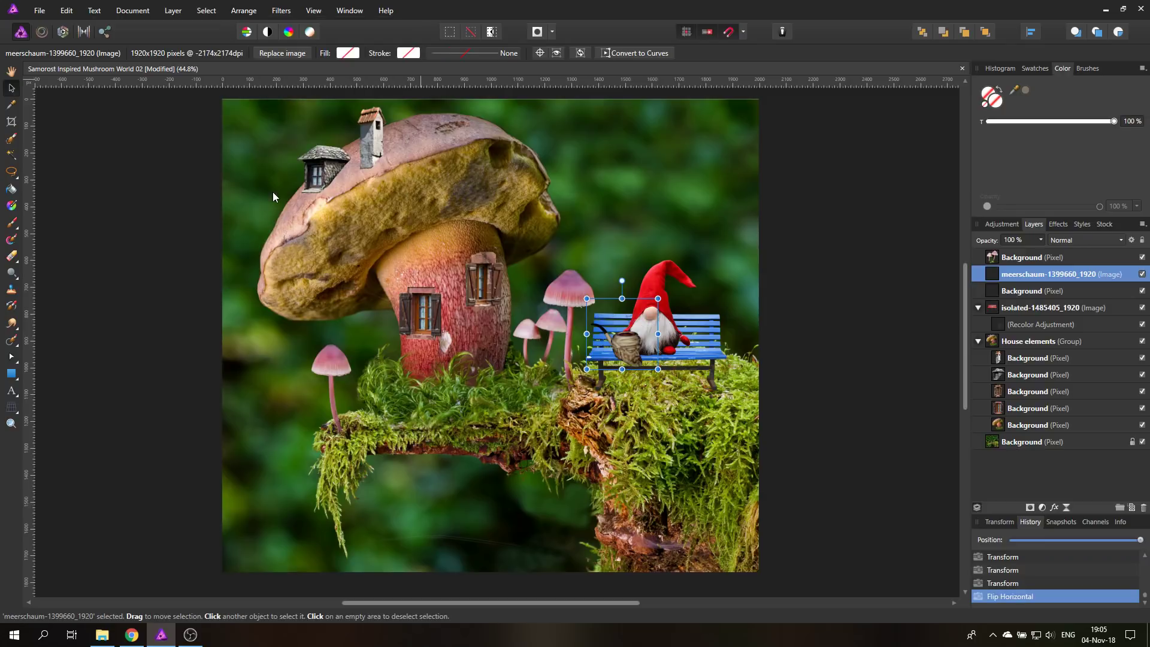
pyautogui.moveTo(629, 349); pyautogui.dragTo(688, 353)
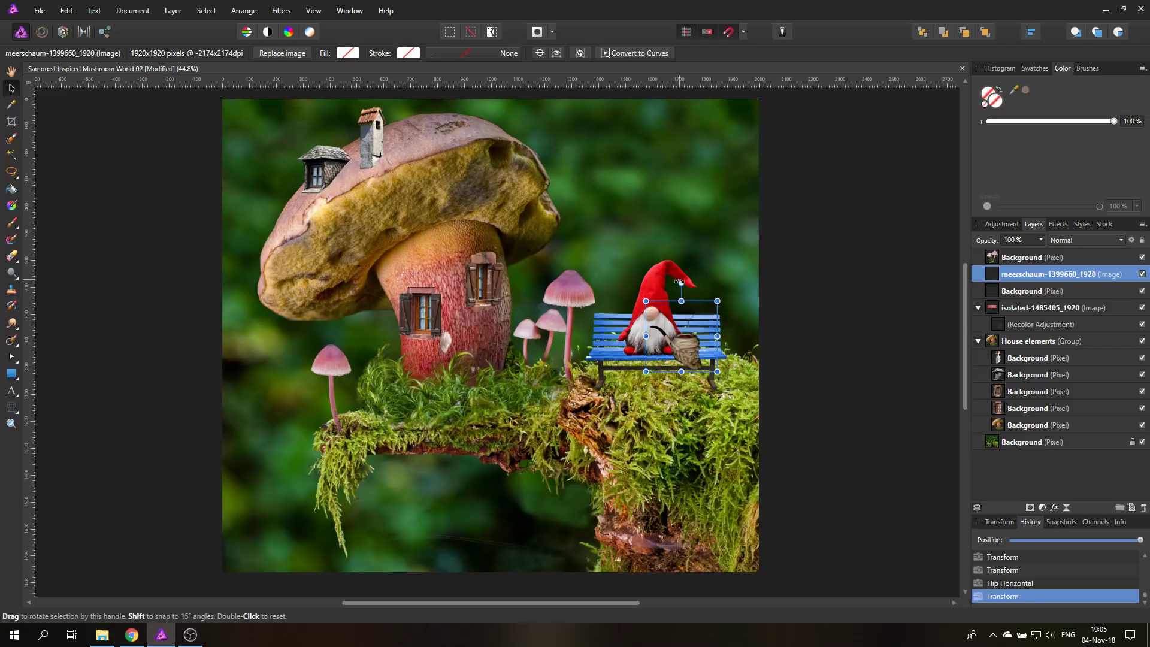
pyautogui.moveTo(681, 283); pyautogui.dragTo(669, 282)
pyautogui.moveTo(699, 360); pyautogui.dragTo(680, 338)
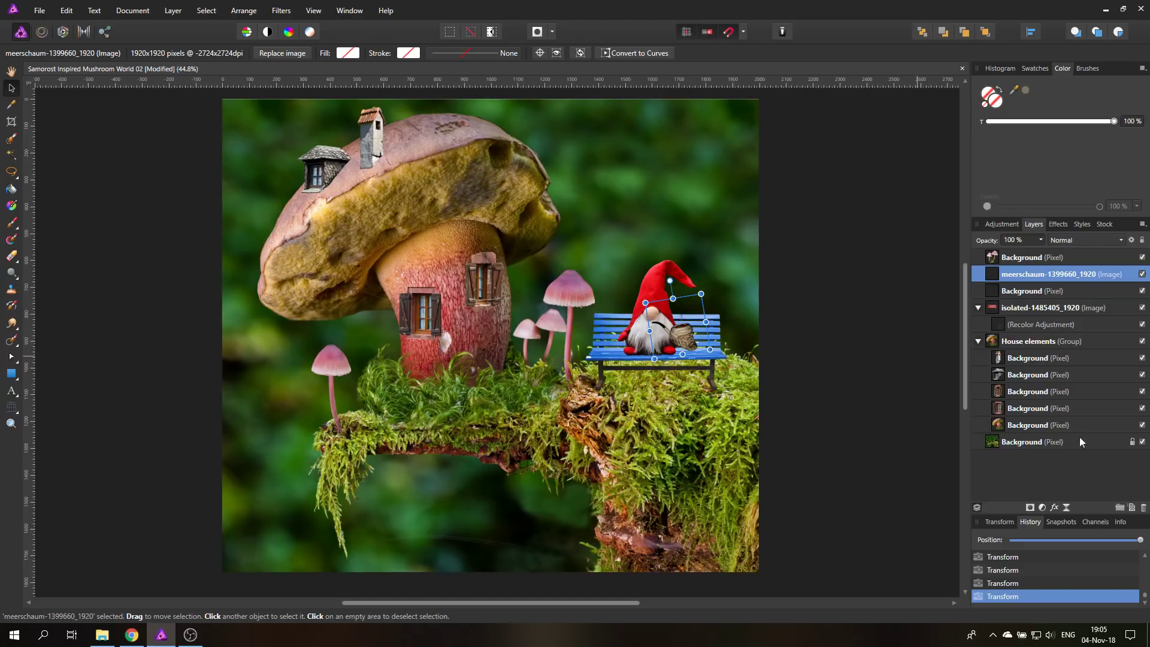
# Add a pixel layer above the pipe and pick brush 4623 from Free Smoke Photoshop Brushes 5 for the Paint Brush.
pyautogui.click(1132, 508)
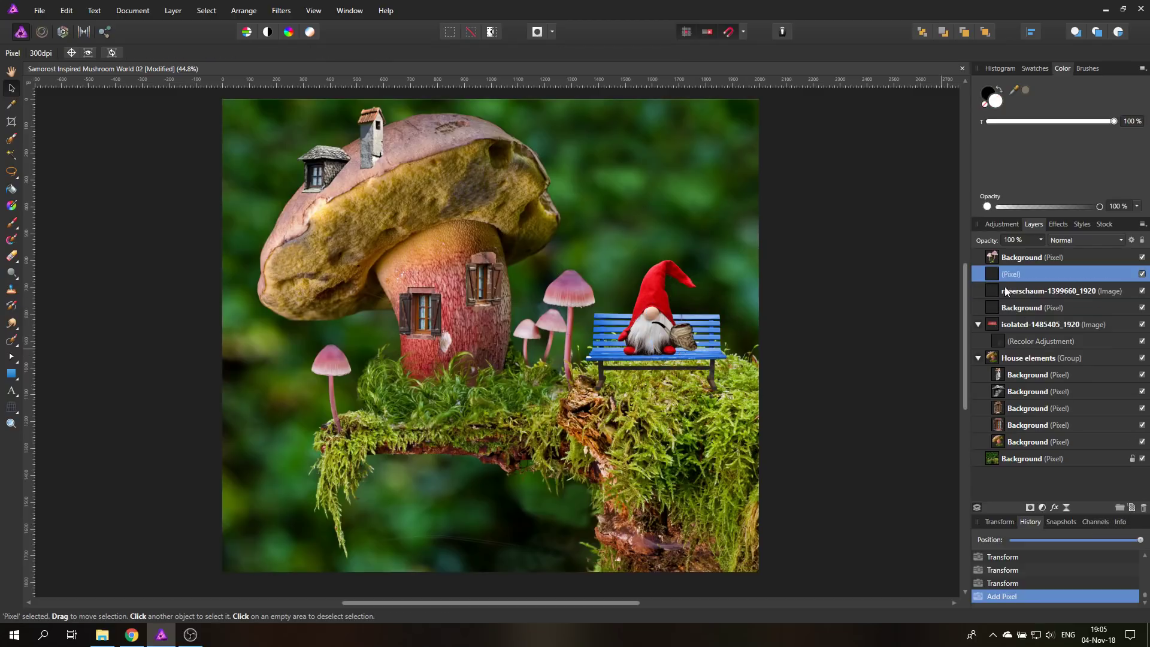
pyautogui.click(12, 223)
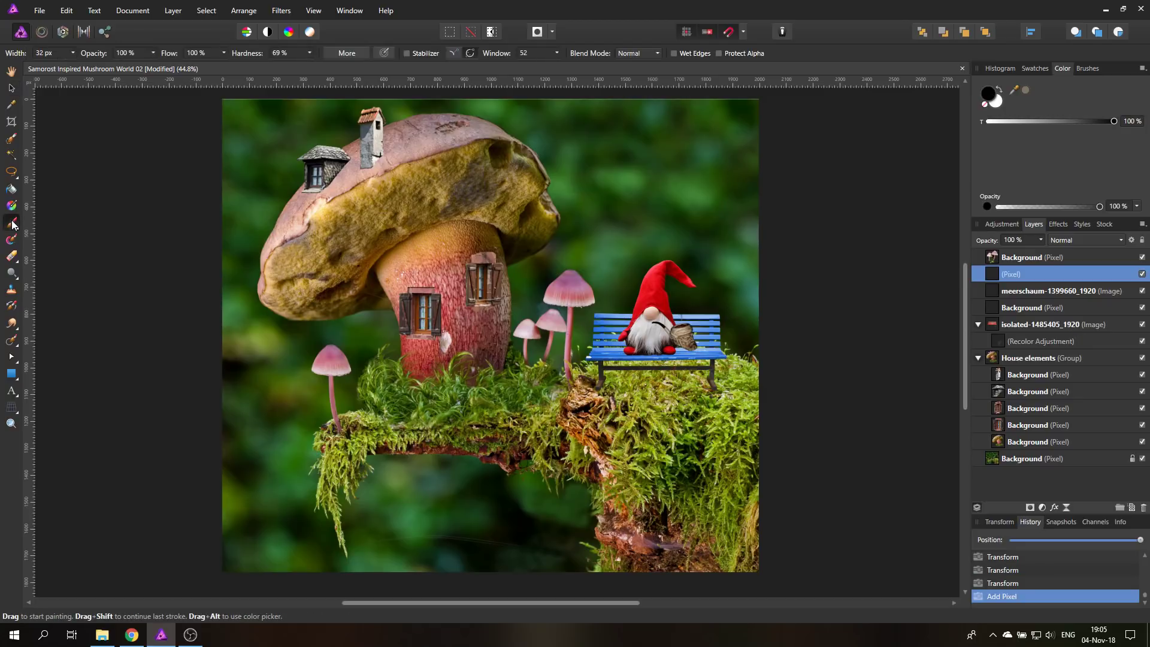
pyautogui.click(1088, 69)
pyautogui.click(1073, 82)
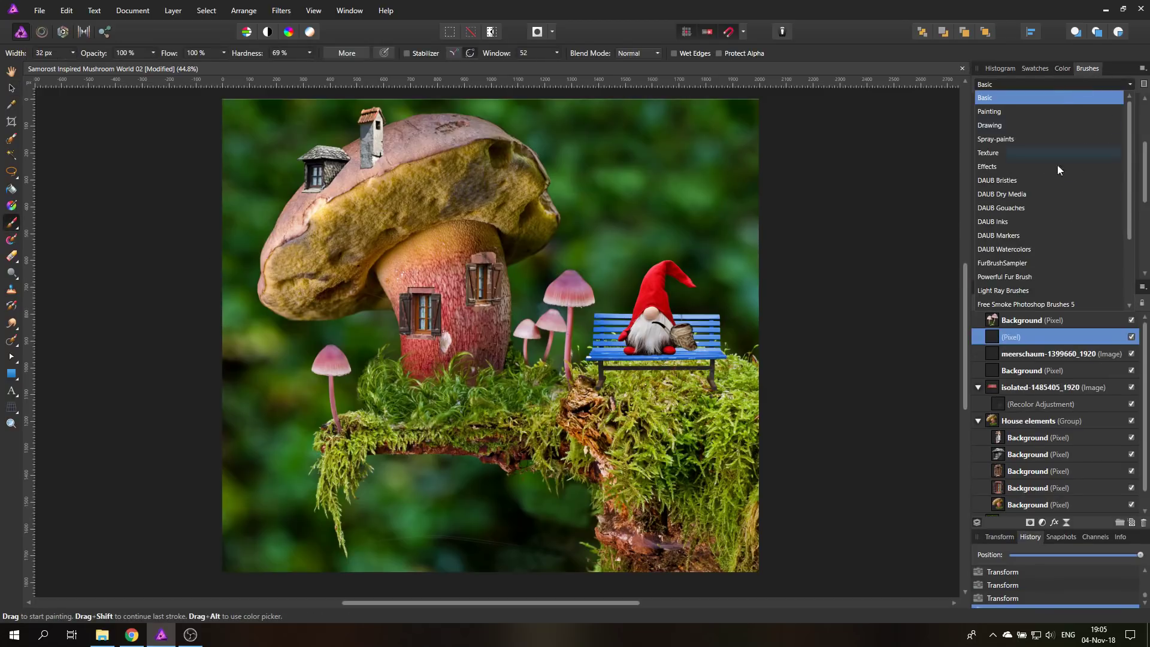
pyautogui.scroll(-5, 1087, 241)
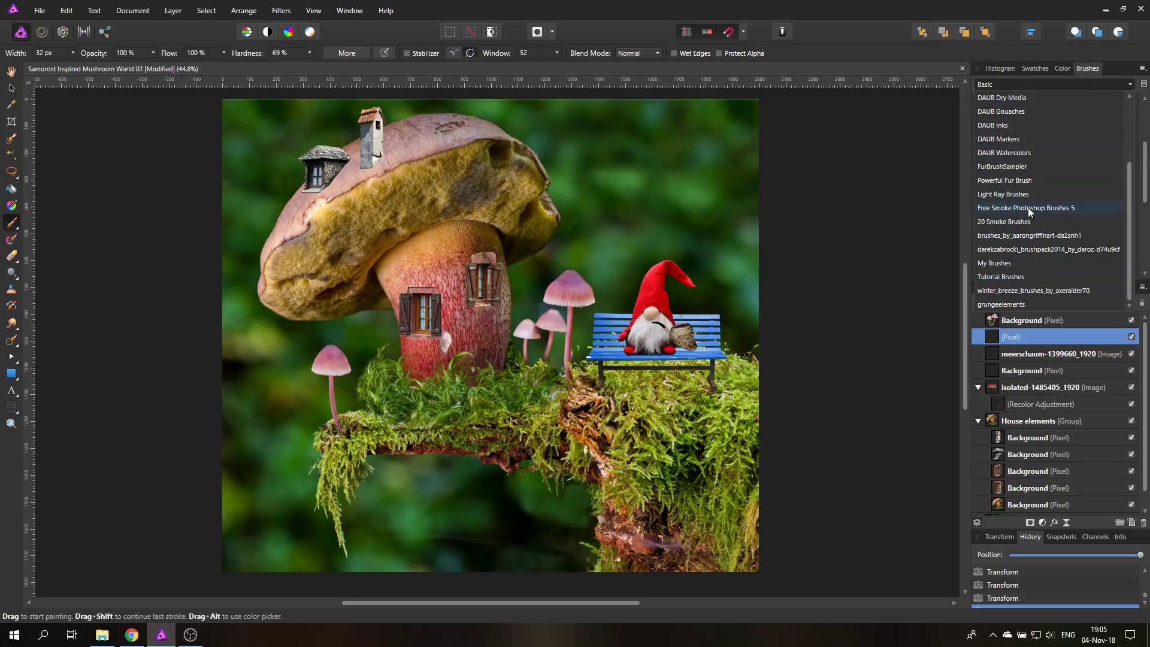
pyautogui.click(1070, 207)
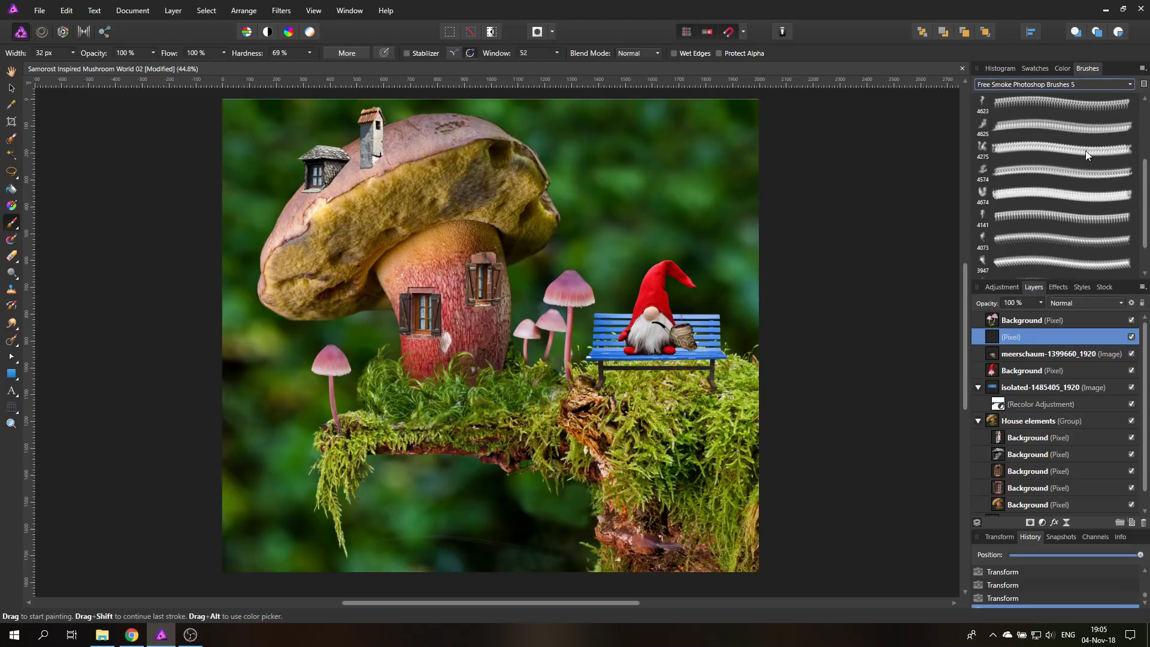
pyautogui.click(984, 111)
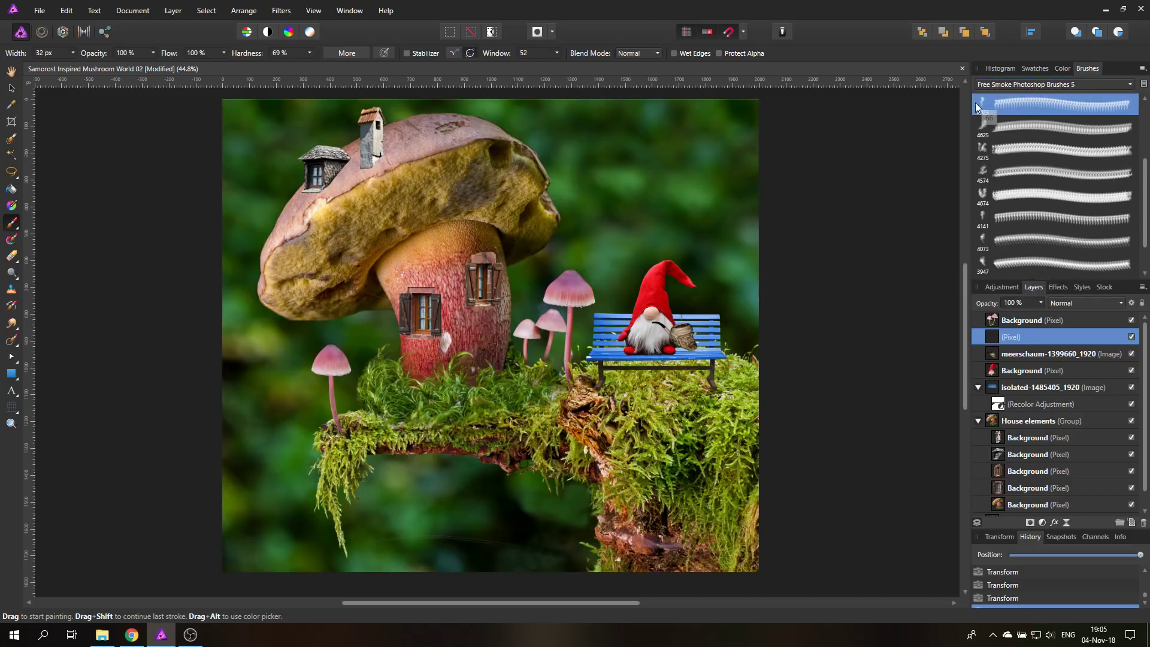
# Stamp white smoke rising from the pipe bowl on the new layer, with the brush width set to 348 px.
pyautogui.click(72, 53)
pyautogui.click(49, 66)
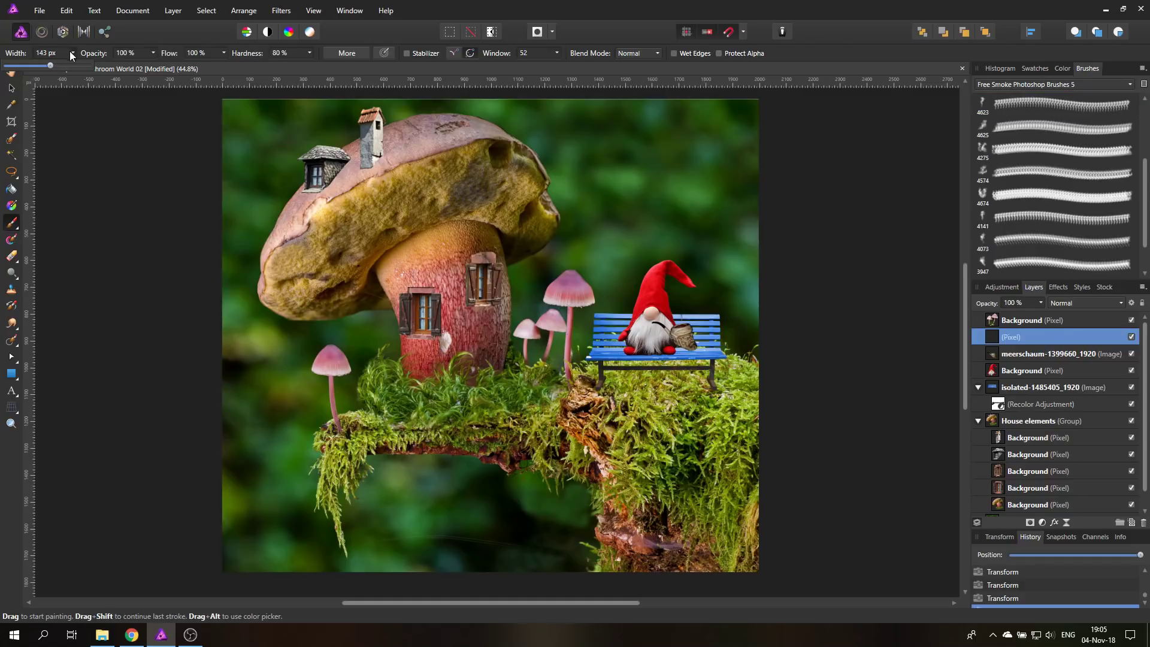
pyautogui.click(1057, 70)
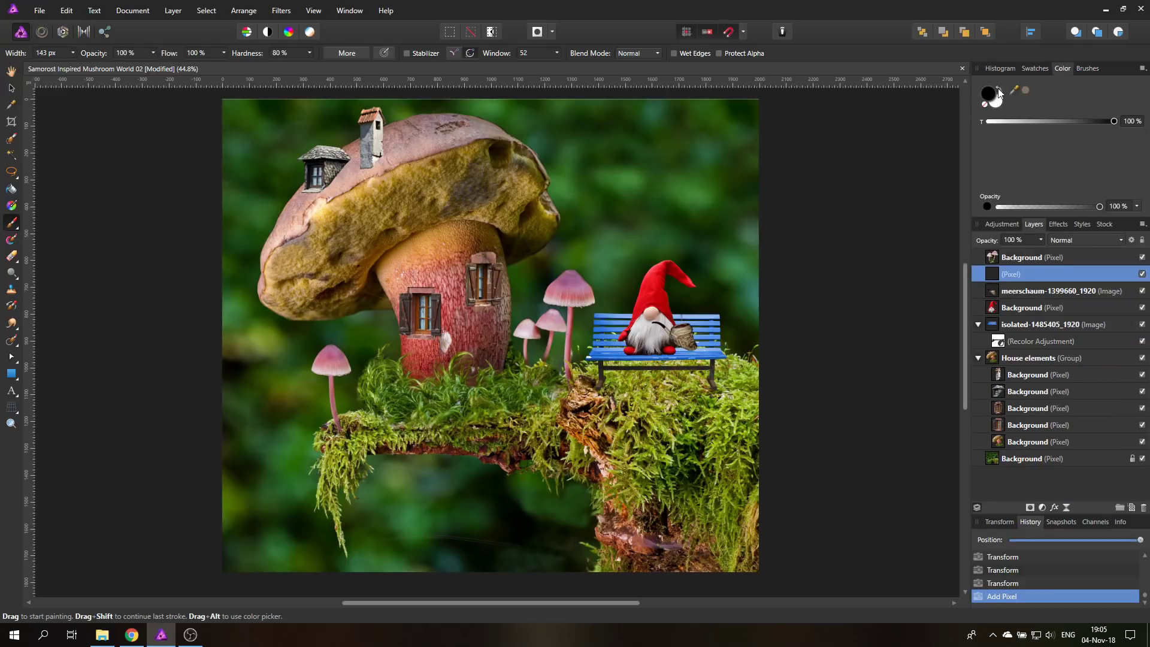
pyautogui.click(998, 88)
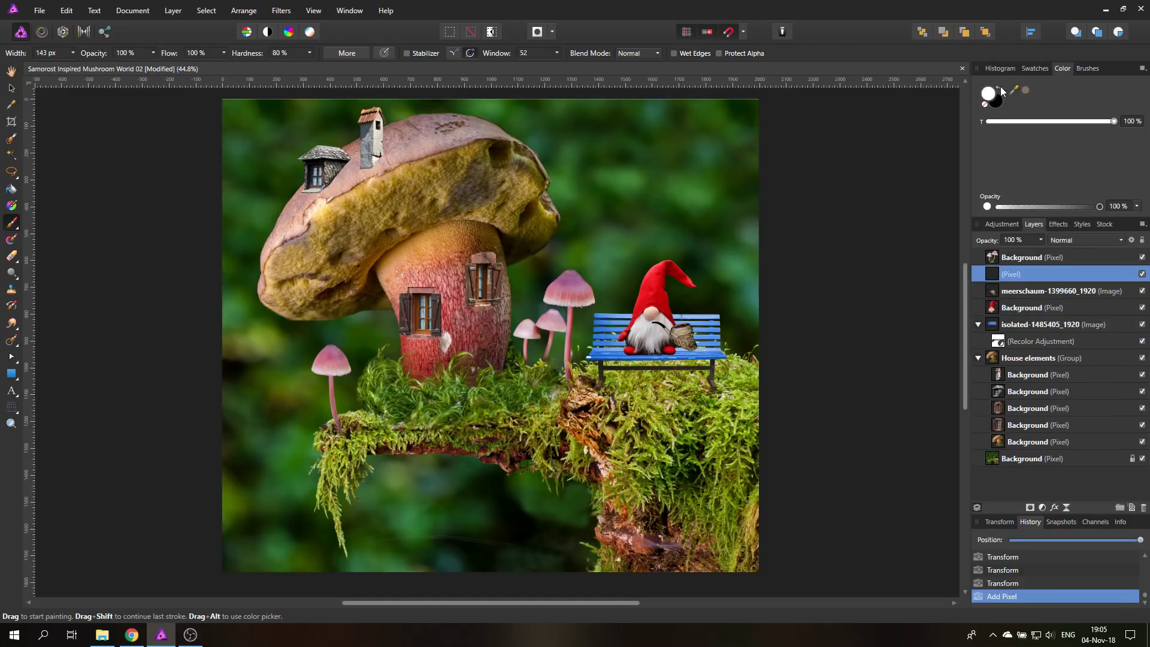
pyautogui.click(73, 54)
pyautogui.click(89, 65)
pyautogui.click(74, 52)
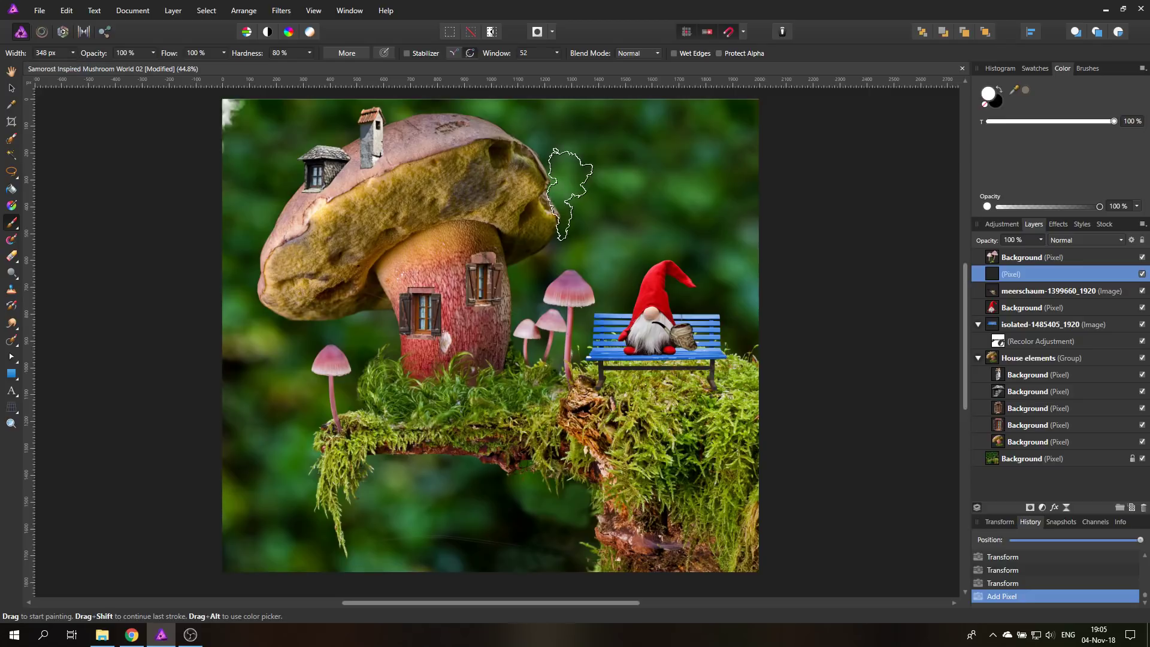
pyautogui.moveTo(683, 251); pyautogui.dragTo(690, 277)
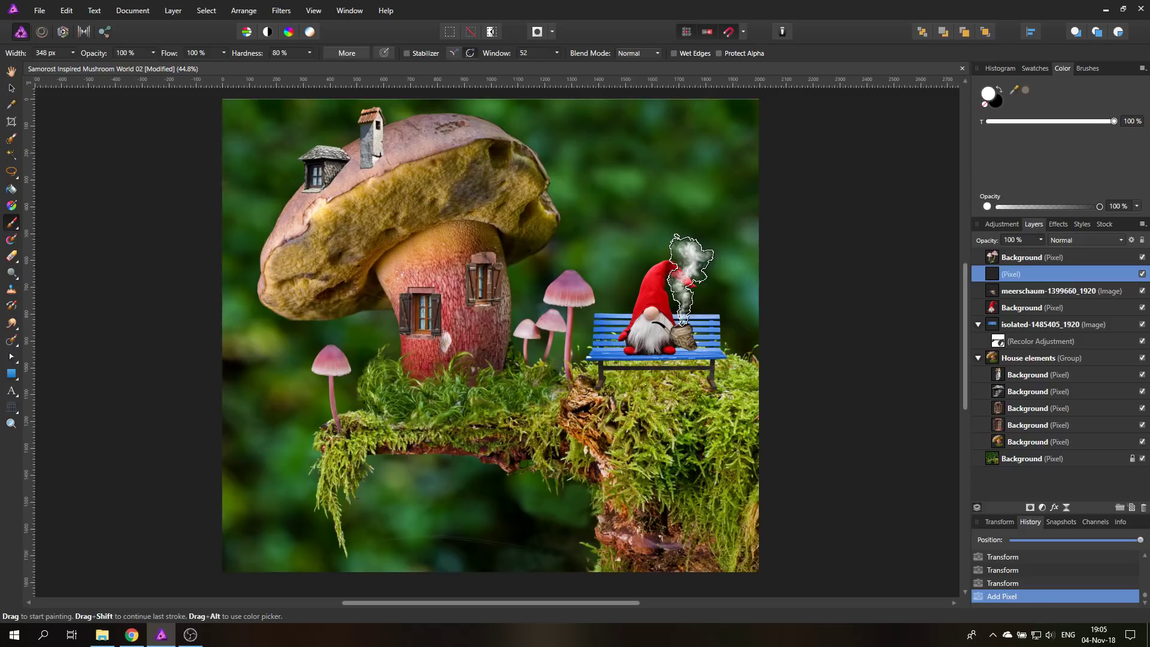
pyautogui.click(690, 279)
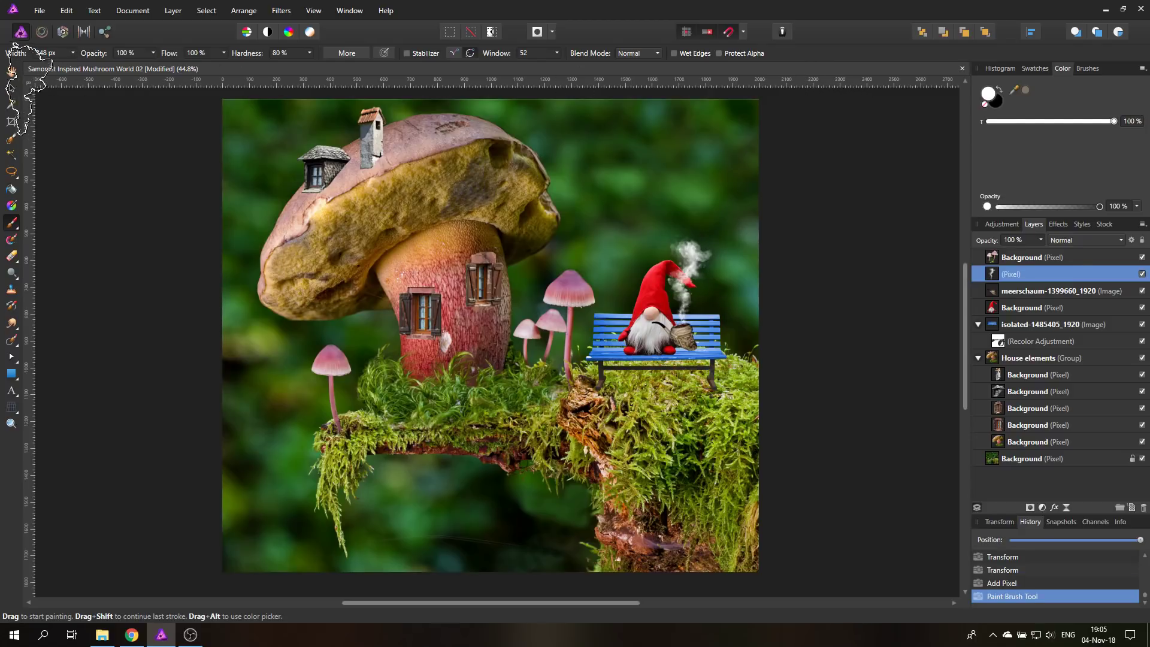
# Nudge the smoke slightly left and down so it sits over the pipe bowl, and deselect it.
pyautogui.click(11, 87)
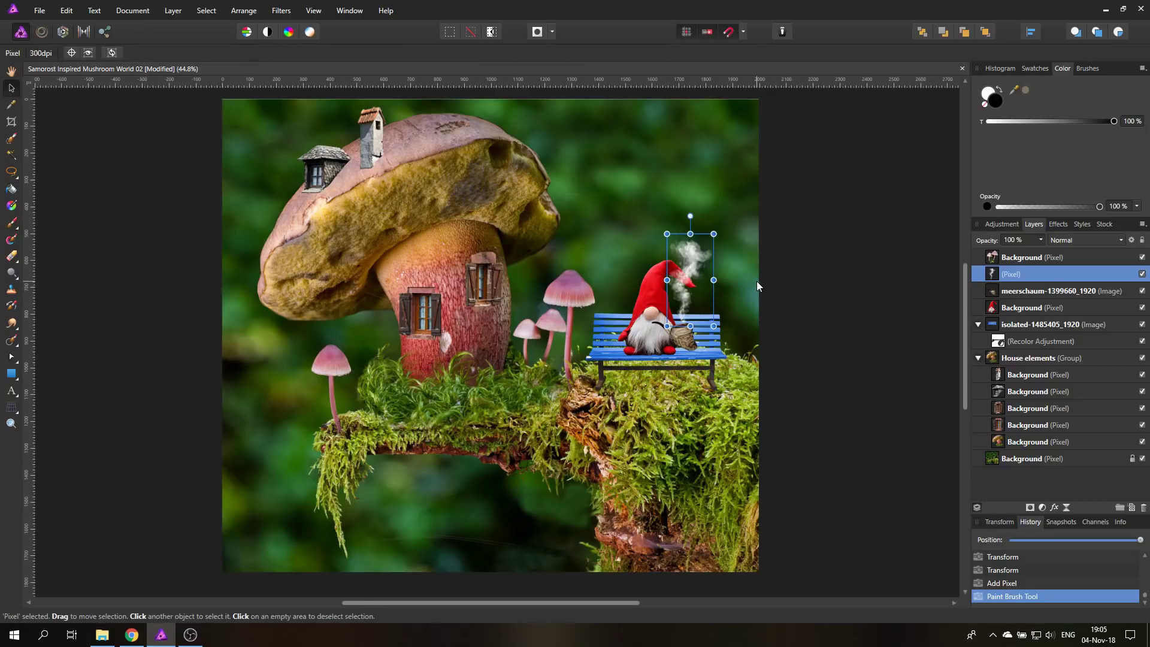
pyautogui.press('Left')
pyautogui.press('Left')
pyautogui.press('Left')
pyautogui.press('Left')
pyautogui.press('Left')
pyautogui.press('Down')
pyautogui.press('Down')
pyautogui.press('Down')
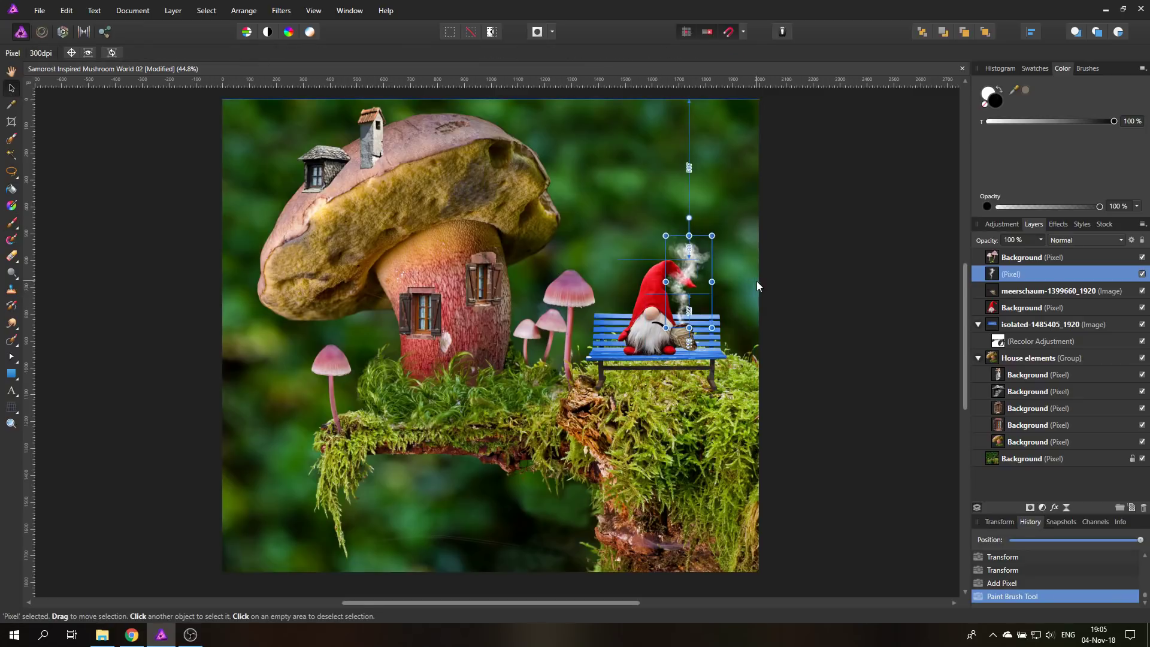
pyautogui.click(909, 261)
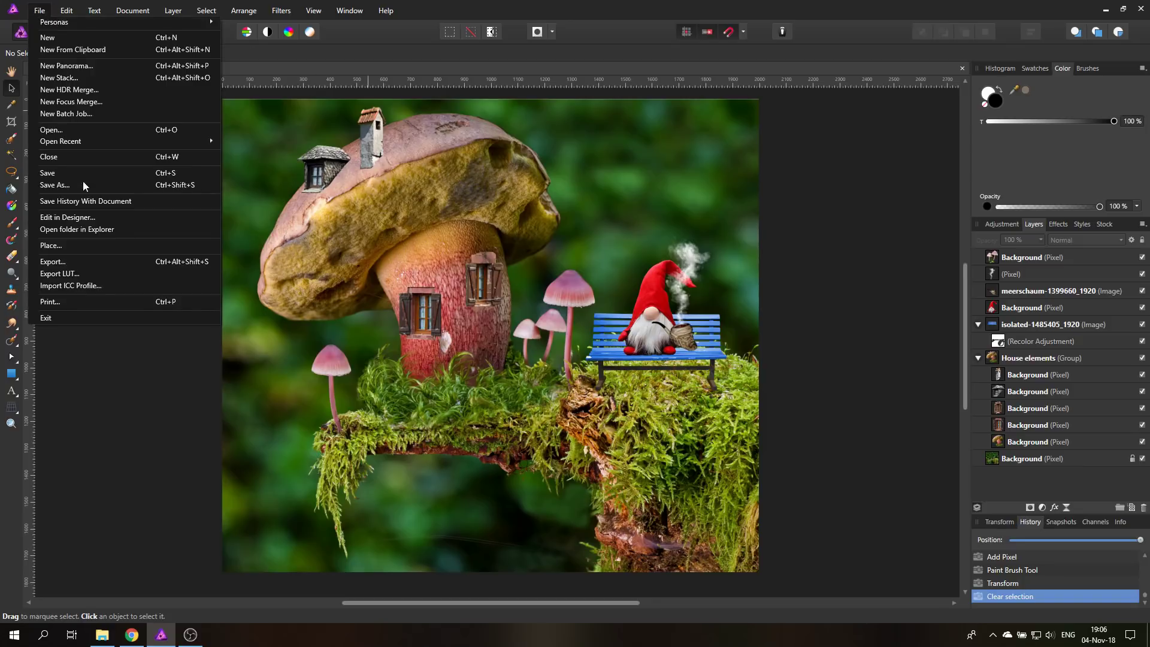
# Place the spider web PNG in the document and position it so the spider hangs below the mossy branch.
pyautogui.click(74, 243)
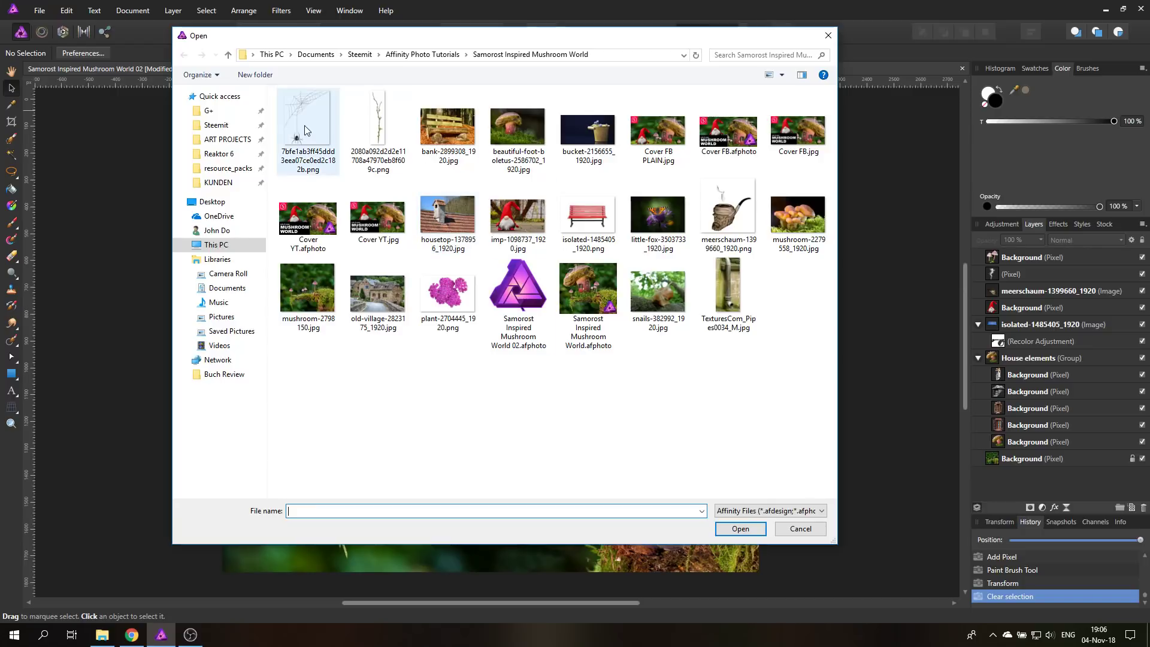
pyautogui.doubleClick(304, 124)
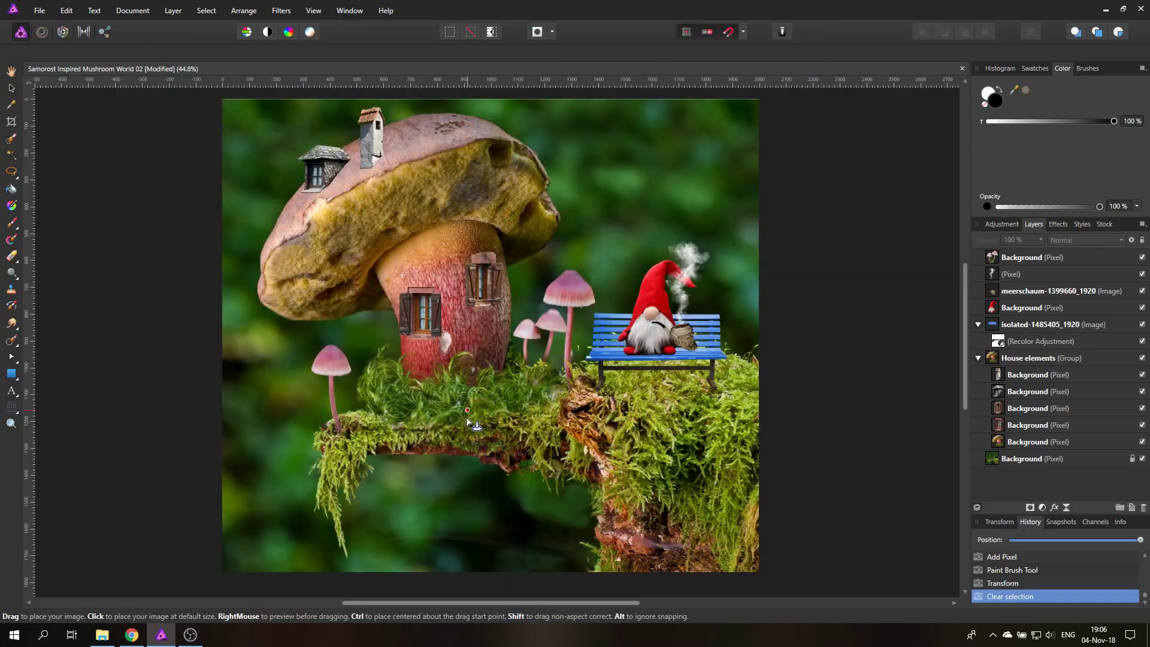
pyautogui.click(462, 432)
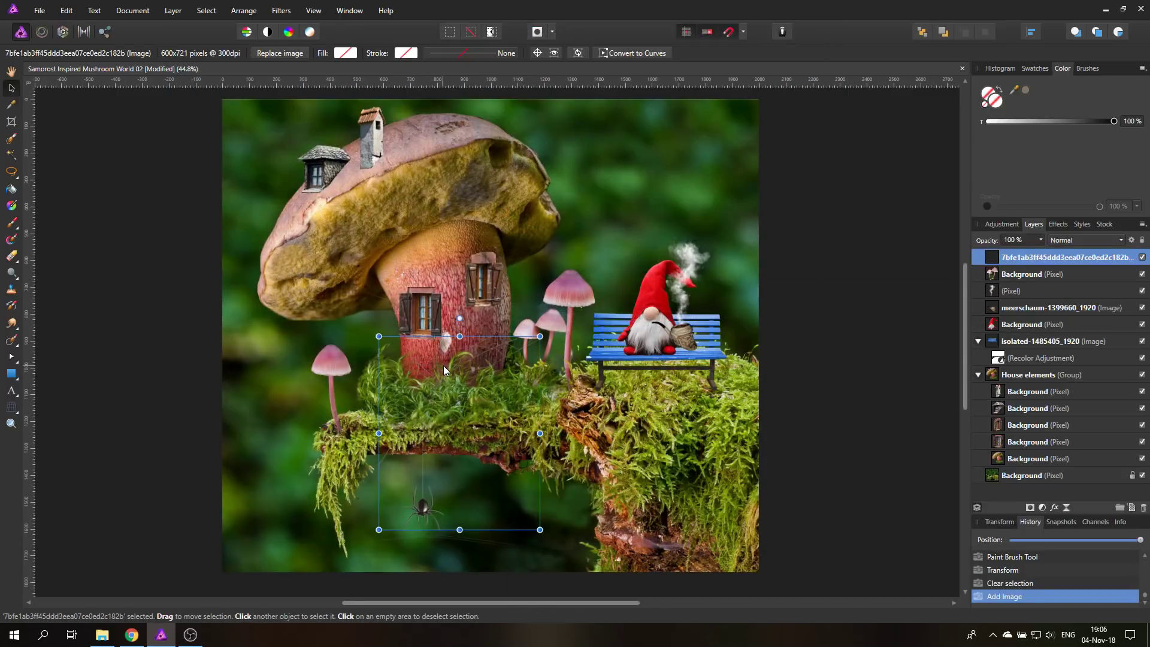
pyautogui.moveTo(434, 367); pyautogui.dragTo(417, 383)
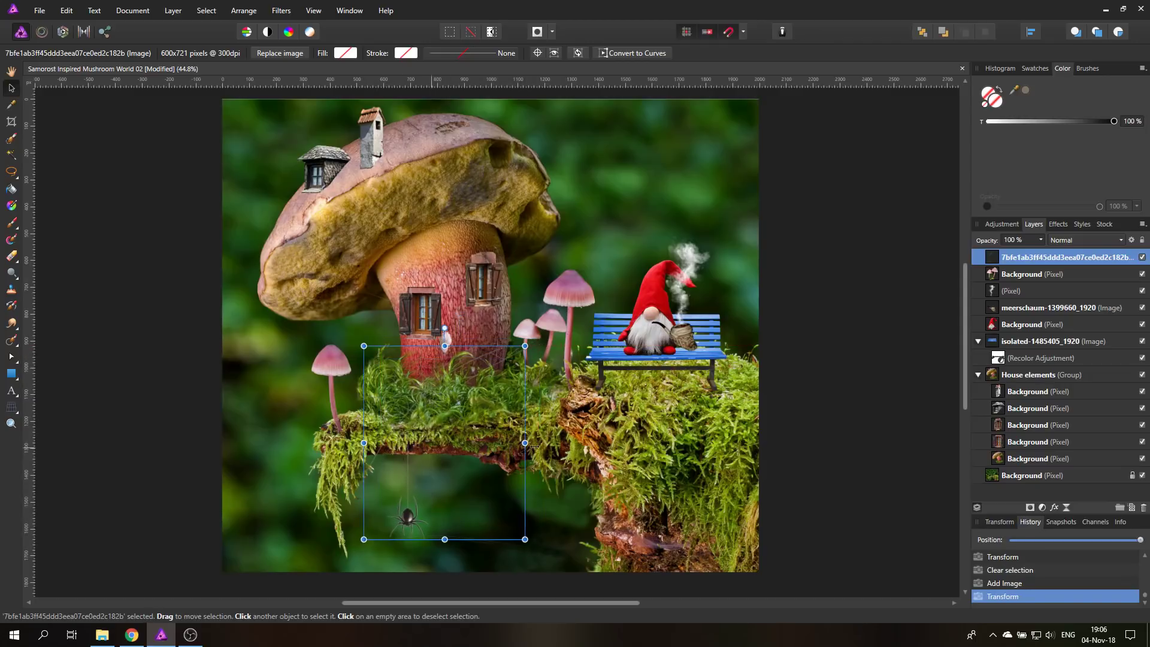
pyautogui.moveTo(408, 417); pyautogui.dragTo(402, 390)
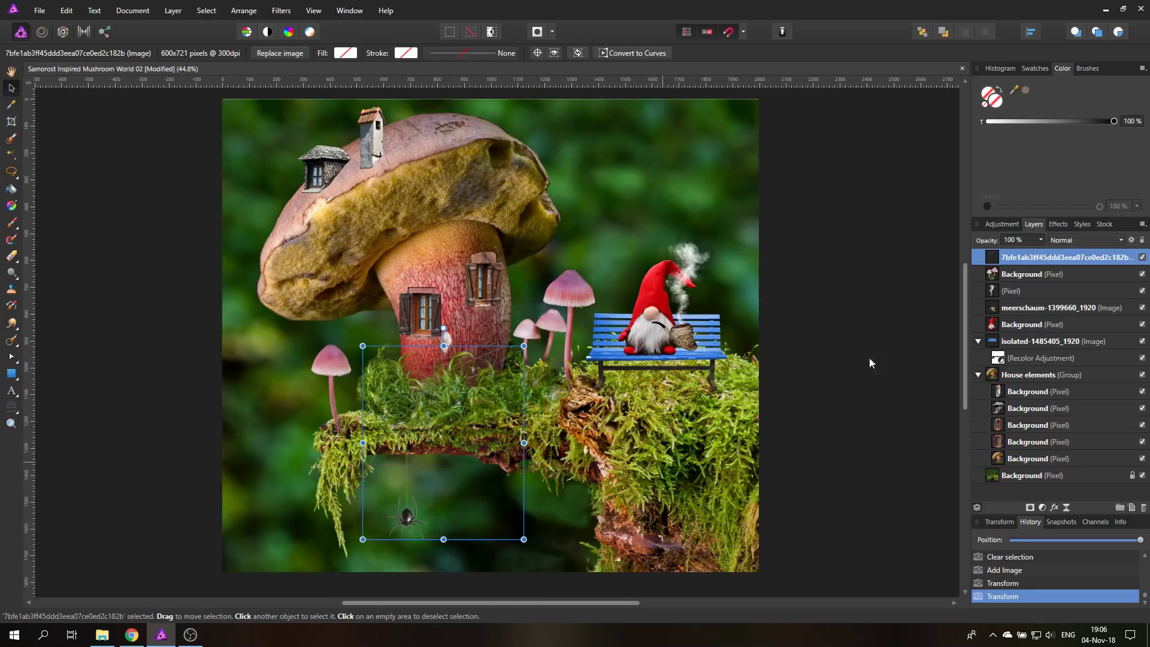
# Set the spider image's blend mode to Multiply and duplicate its layer.
pyautogui.click(1079, 245)
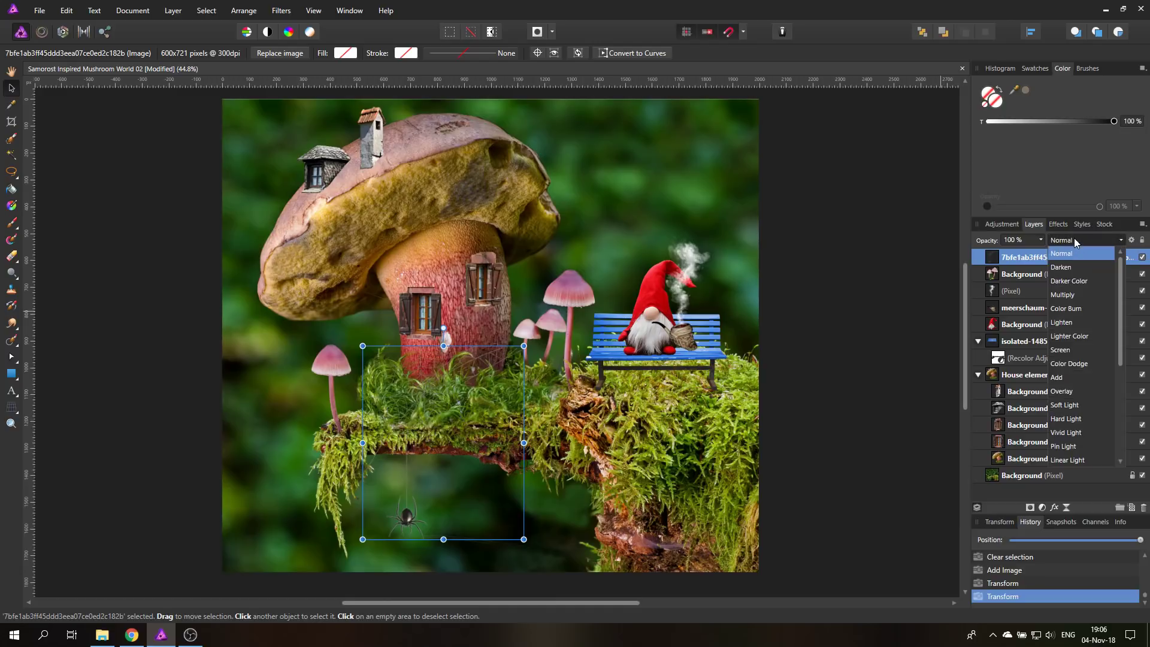
pyautogui.click(1069, 295)
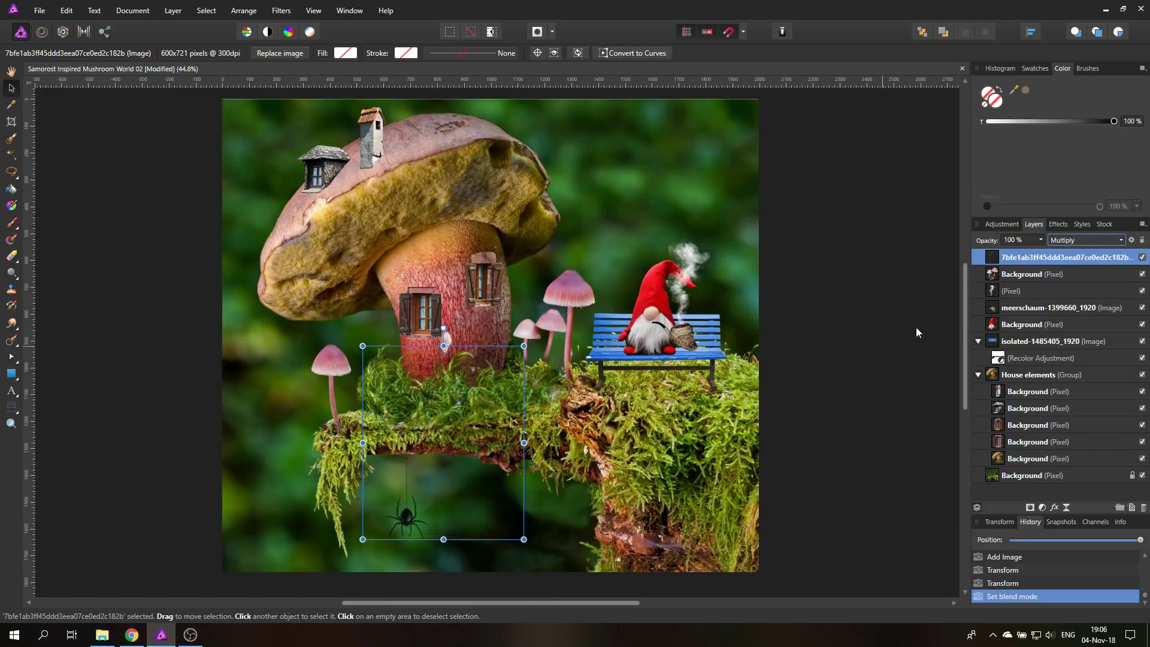
pyautogui.rightClick(992, 263)
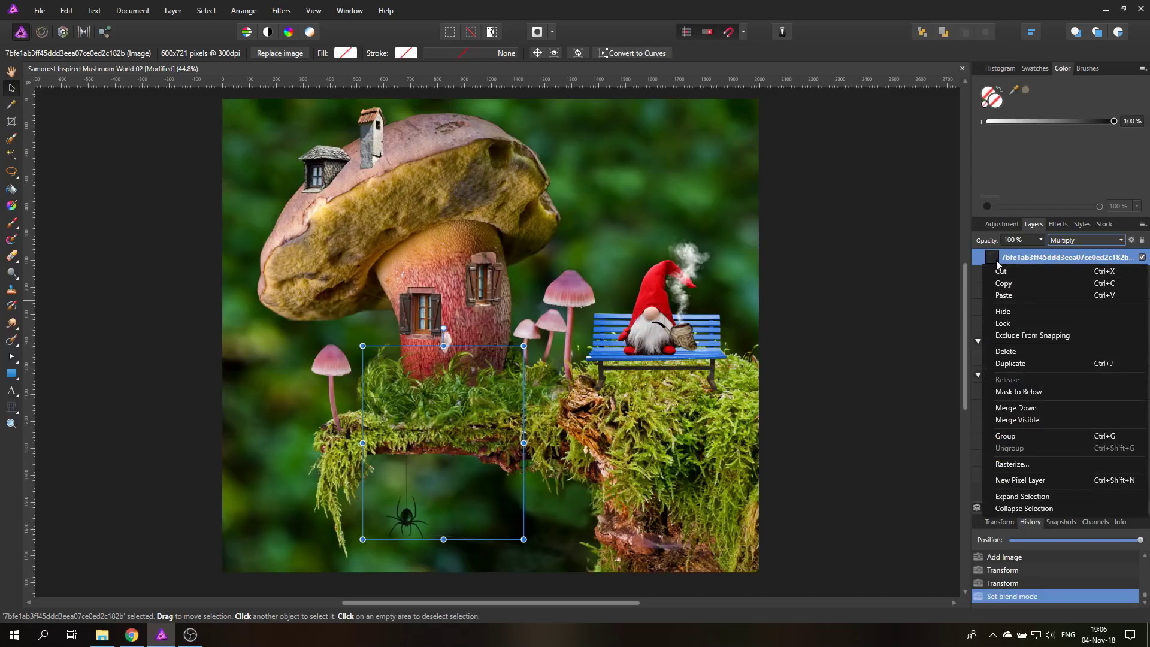
pyautogui.click(1017, 363)
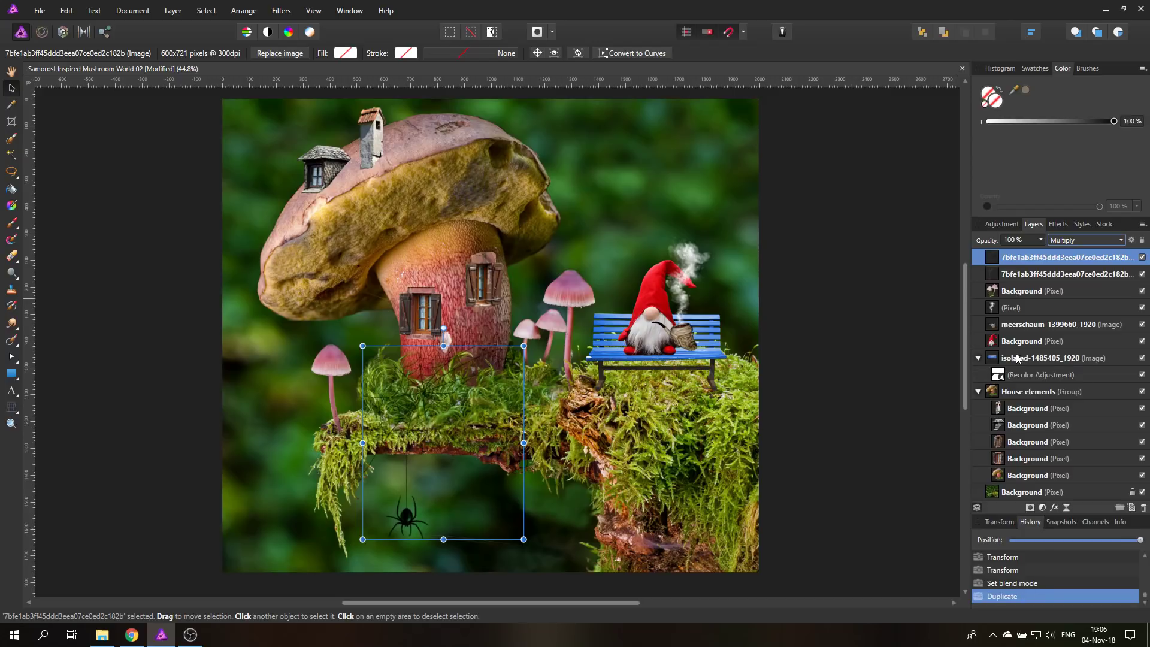
# Rename the lower spider image layer to 01 and the upper copy to 02.
pyautogui.click(1028, 277)
pyautogui.click(1028, 277)
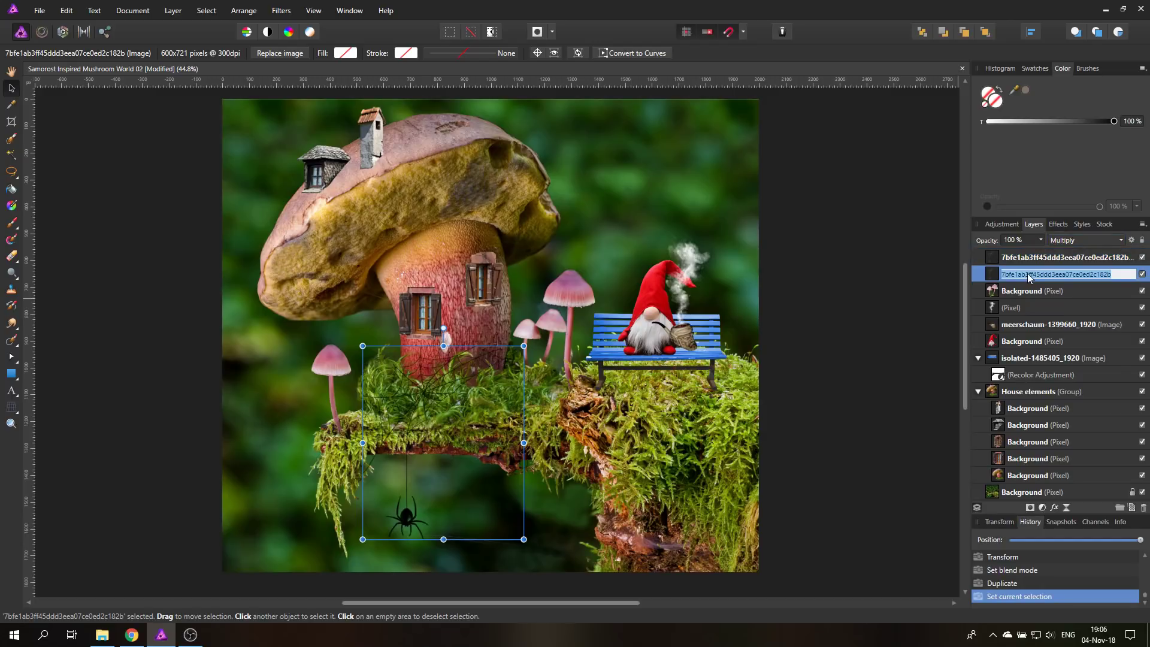
pyautogui.write('01')
pyautogui.press('Return')
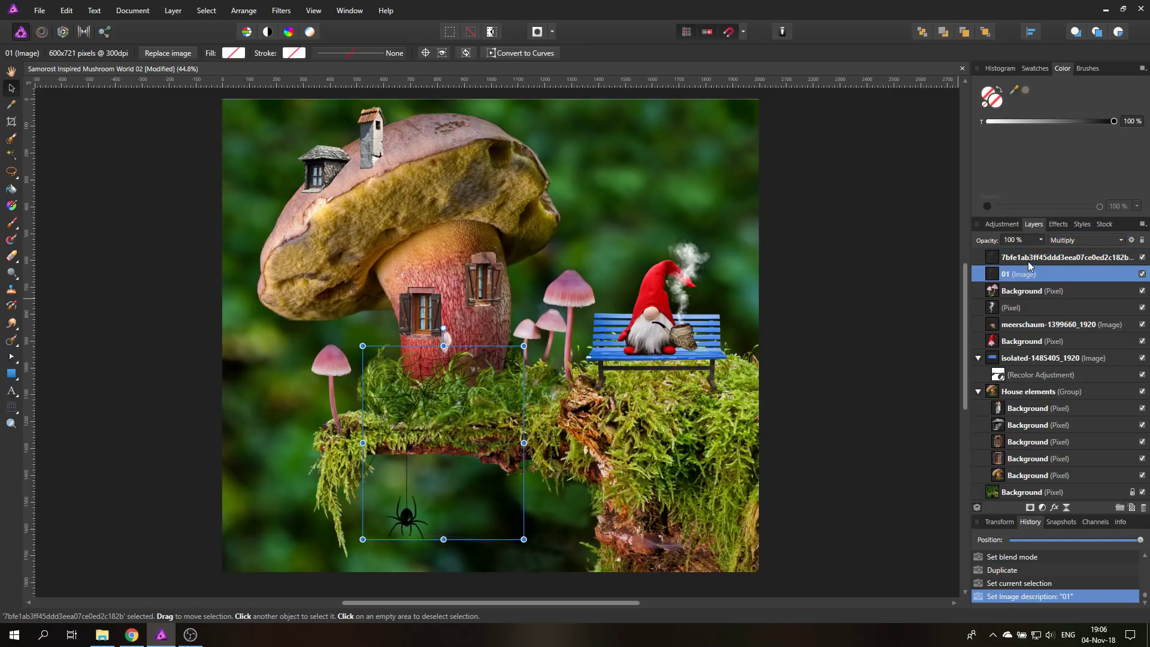
pyautogui.click(1029, 262)
pyautogui.click(1028, 262)
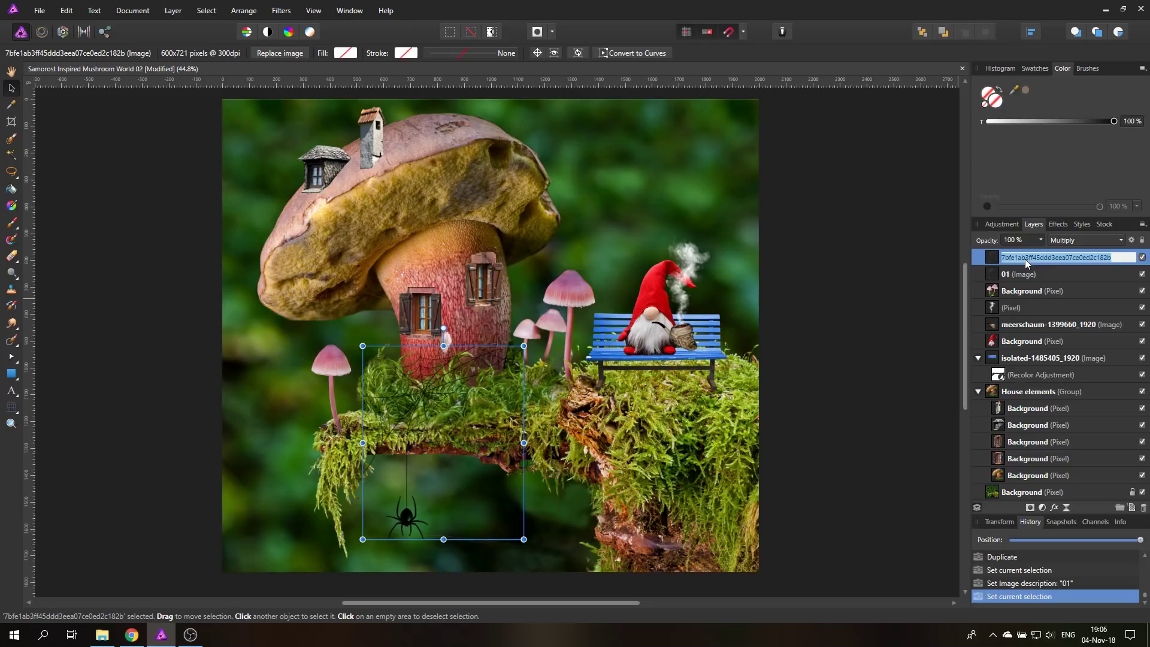
pyautogui.press('Escape')
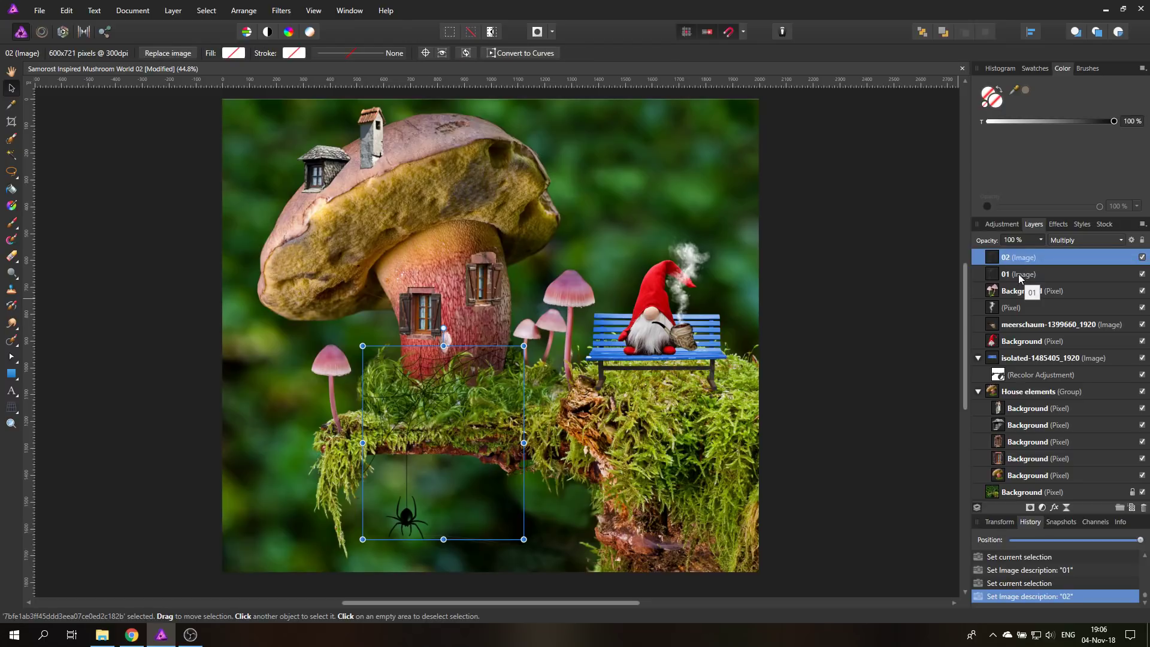
# Rasterize layer 01 and, with layer 02 hidden temporarily, erase the web strands over the mushroom stem and moss.
pyautogui.click(1020, 275)
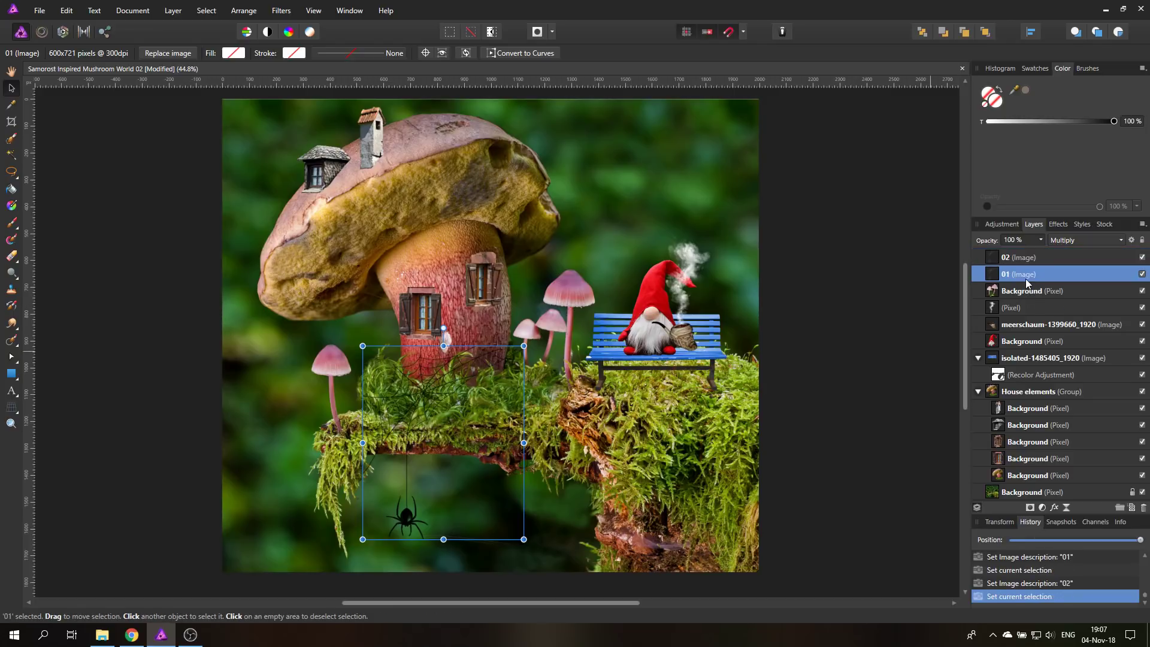
pyautogui.rightClick(1026, 279)
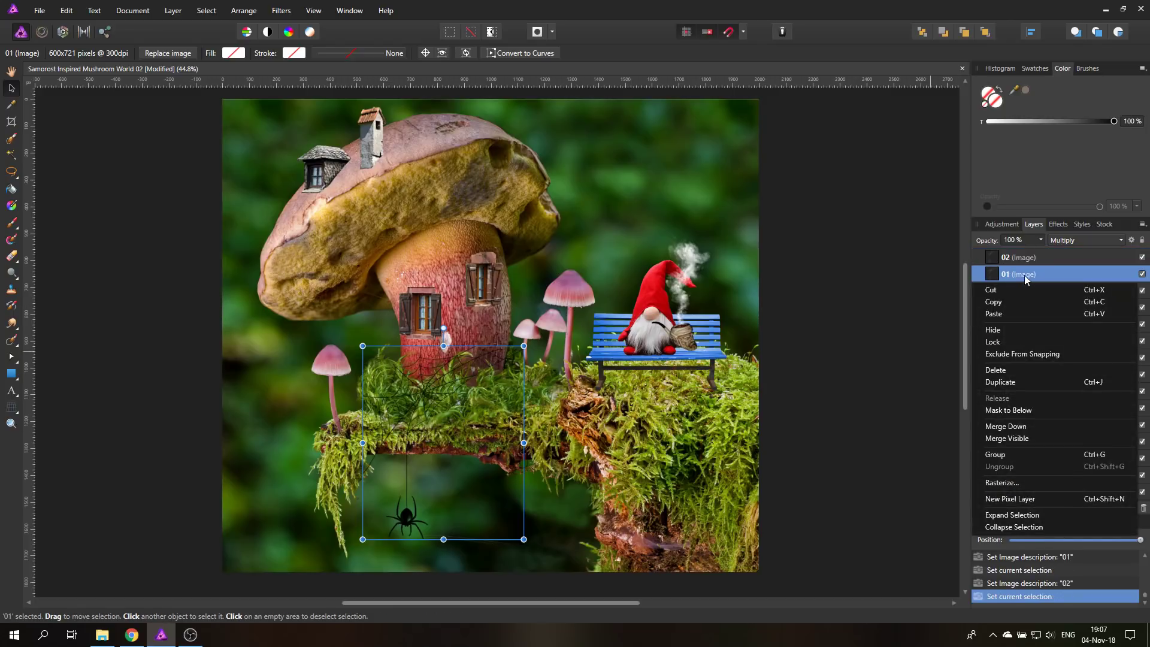
pyautogui.click(1016, 483)
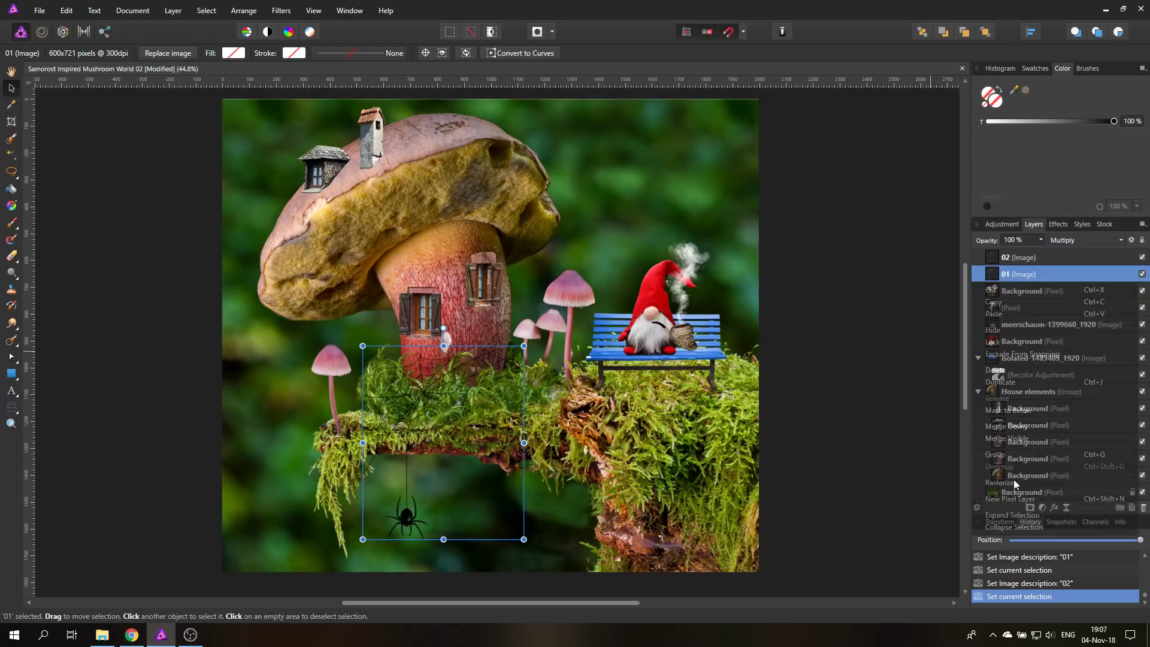
pyautogui.click(1143, 258)
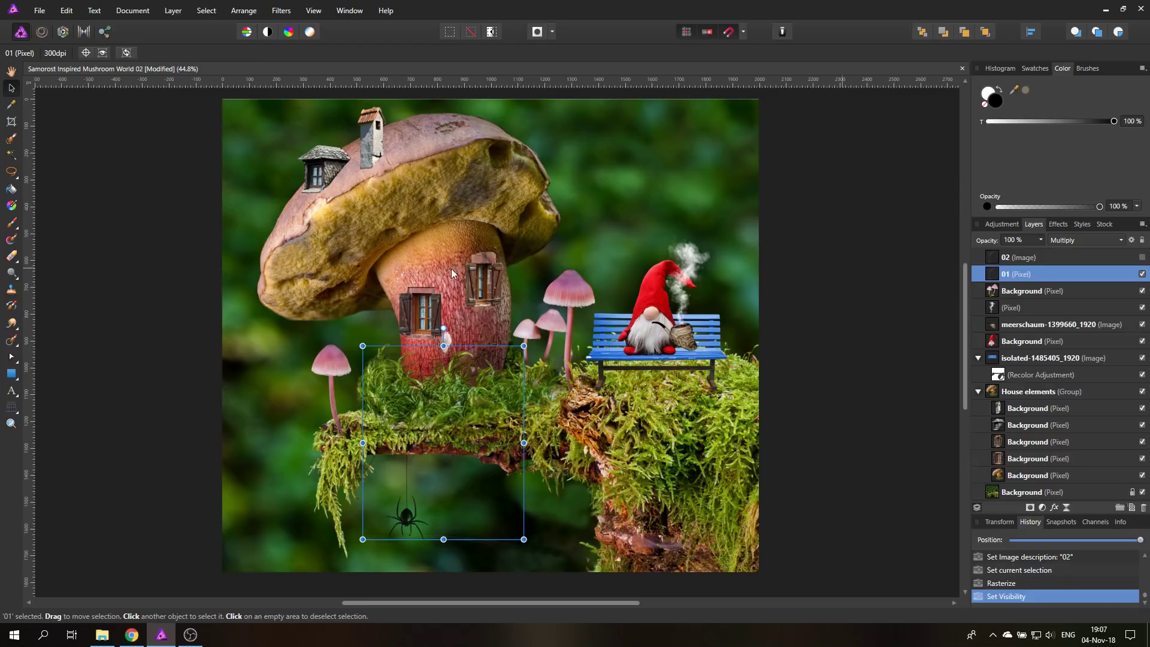
pyautogui.click(12, 257)
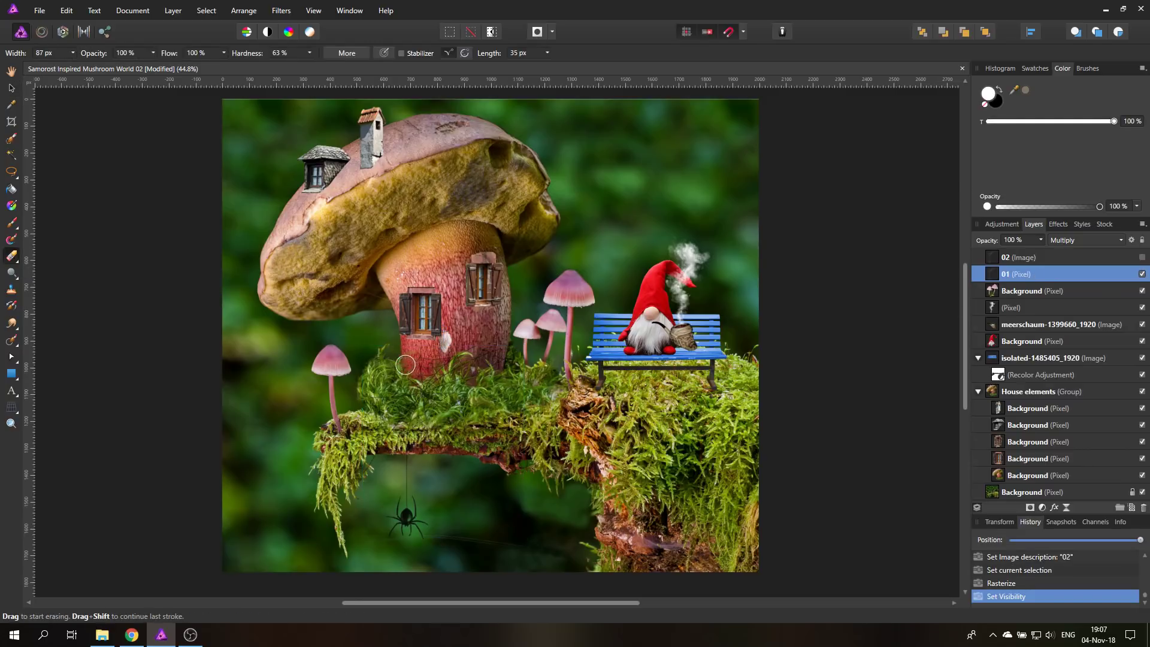
pyautogui.moveTo(413, 371); pyautogui.dragTo(437, 375)
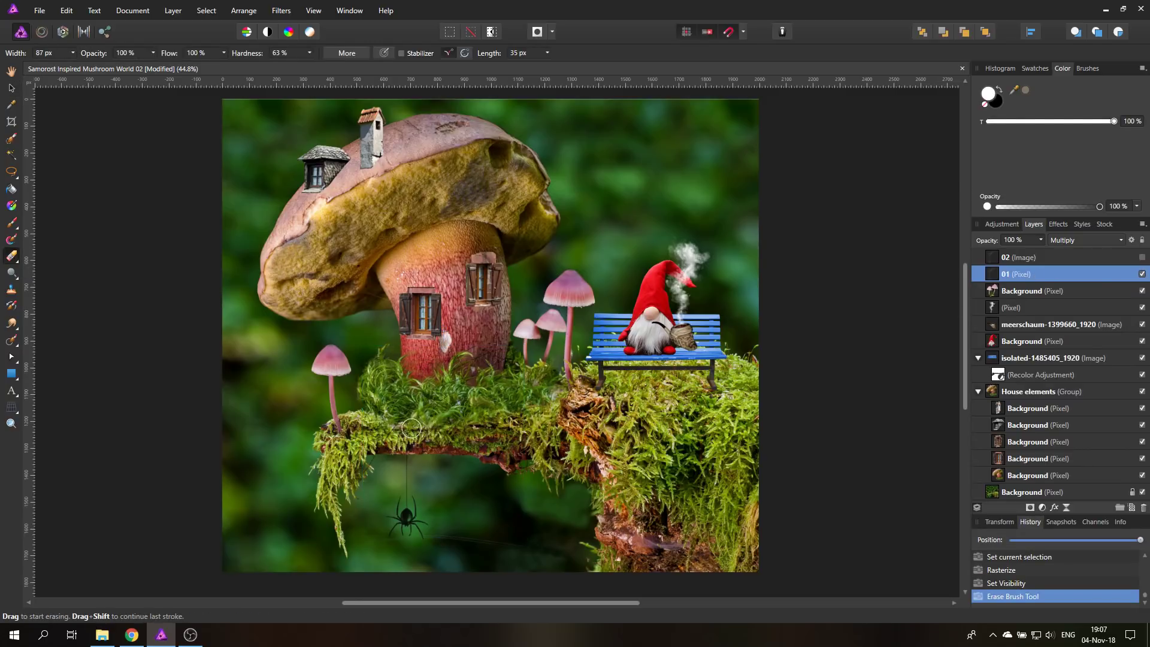
pyautogui.click(1142, 257)
pyautogui.click(11, 88)
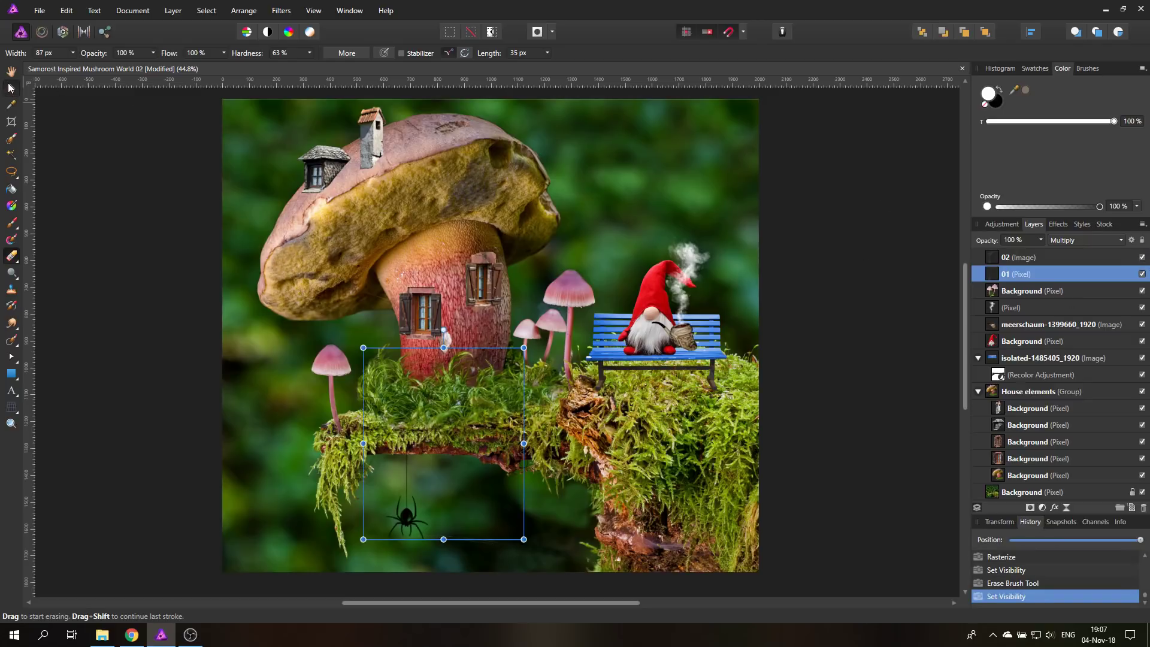
pyautogui.moveTo(444, 331)
pyautogui.mouseDown()
pyautogui.moveTo(420, 336)
pyautogui.moveTo(433, 314)
pyautogui.mouseUp()
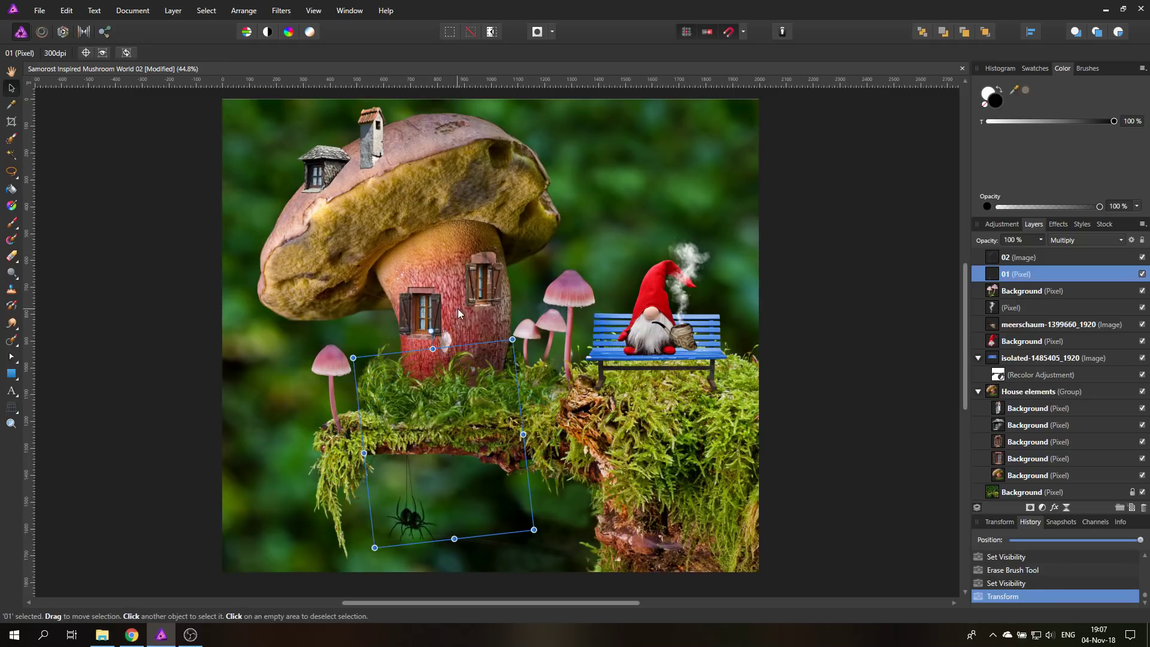
pyautogui.hotkey('ctrl', 'z')
# Rotate layer 02 clockwise, enlarge it to 181 dpi and move it so its web spans the gap below the branch.
pyautogui.click(1000, 260)
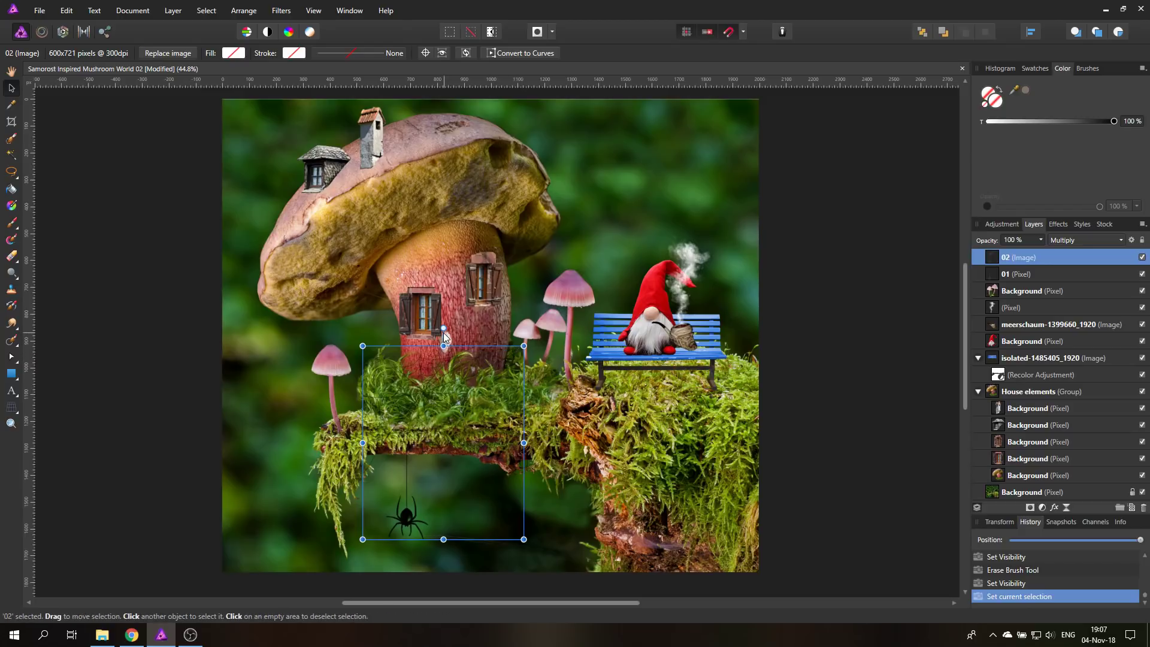
pyautogui.moveTo(443, 329); pyautogui.dragTo(727, 373)
pyautogui.moveTo(597, 380); pyautogui.dragTo(535, 511)
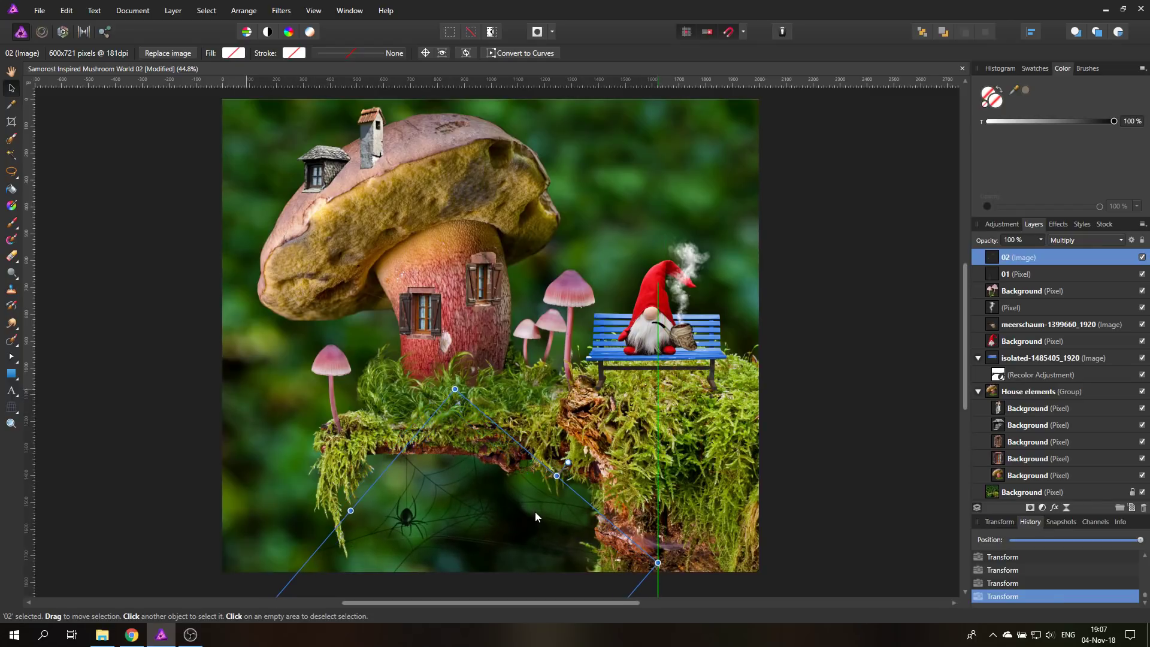
# Rasterize layer 02 and erase the web strand crossing the hanging moss.
pyautogui.rightClick(1016, 260)
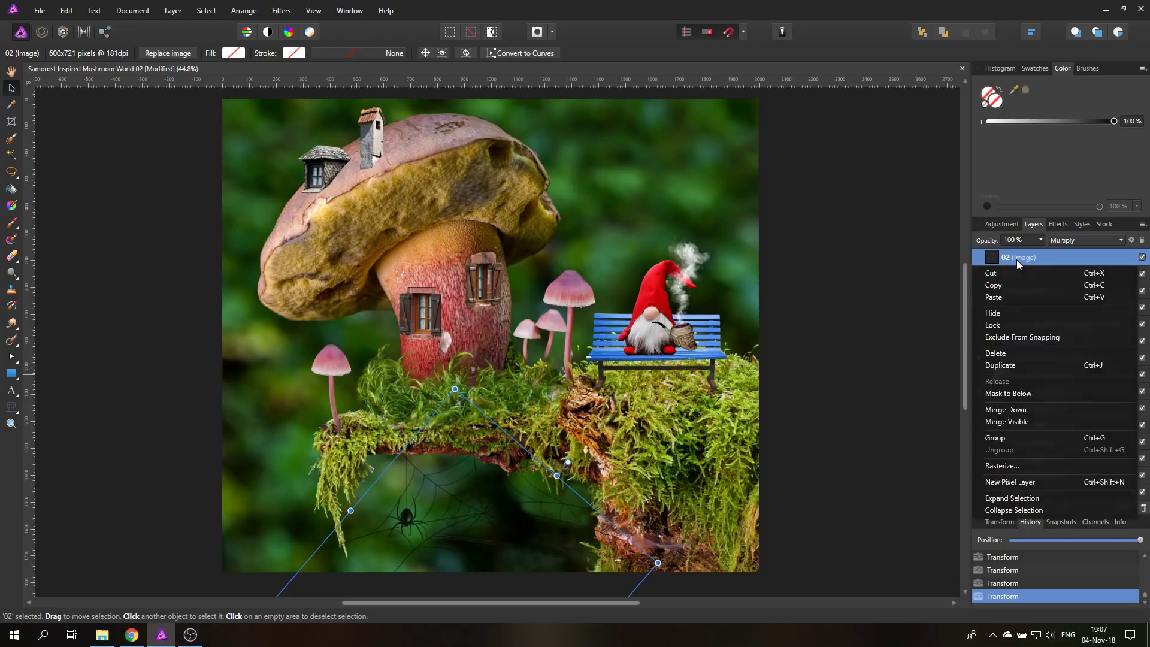
pyautogui.click(1003, 467)
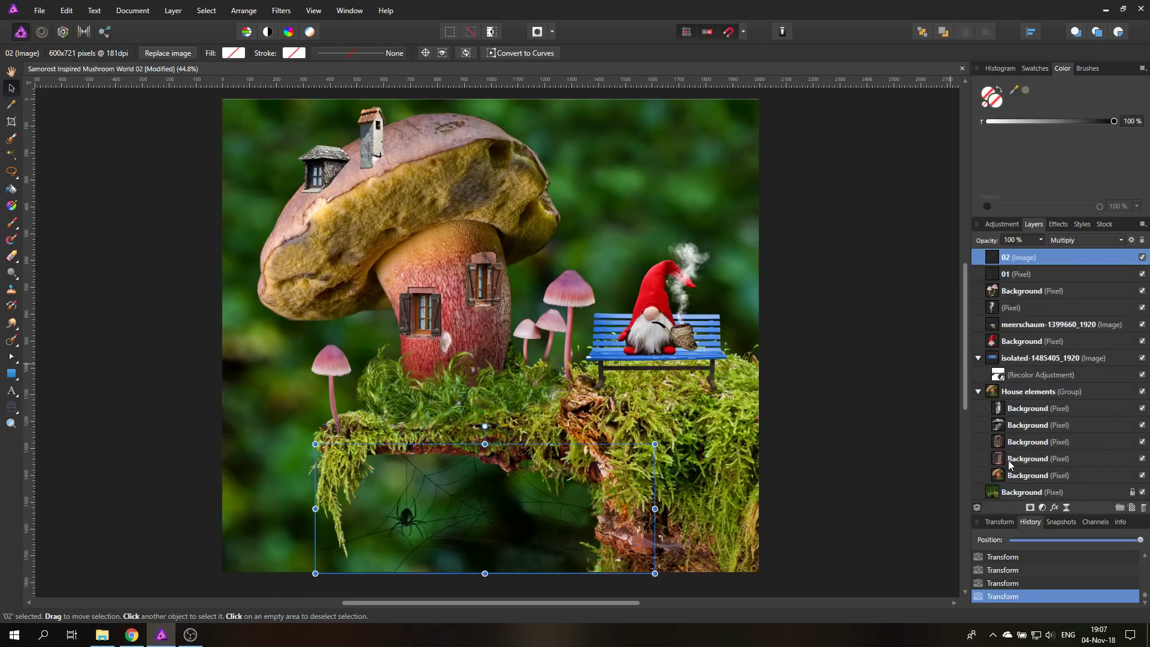
pyautogui.click(12, 256)
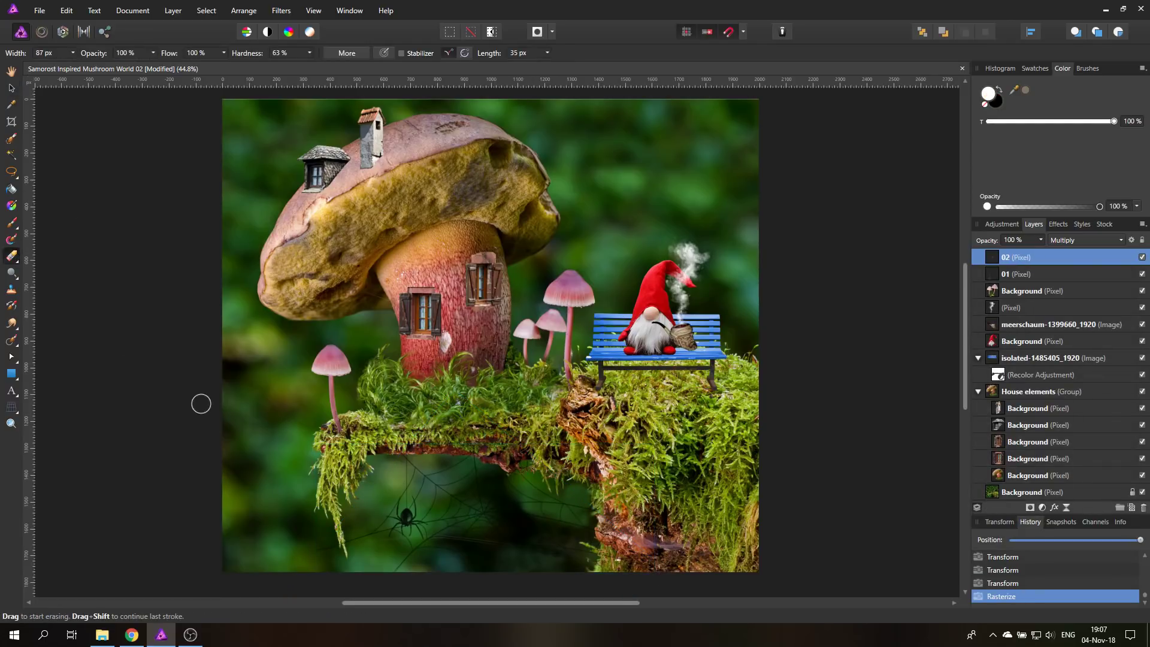
pyautogui.moveTo(299, 557); pyautogui.dragTo(326, 547)
# Undo the erasing, the rasterizing and the last transform of layer 02.
pyautogui.click(11, 423)
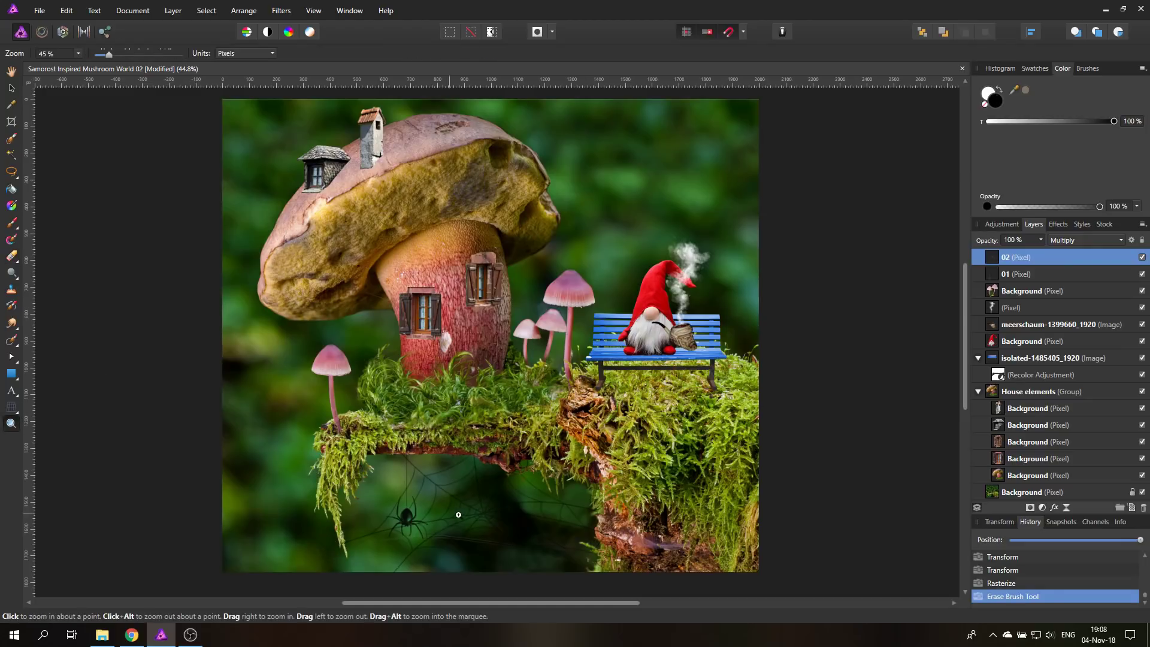
pyautogui.click(463, 513)
pyautogui.moveTo(464, 514); pyautogui.dragTo(682, 459)
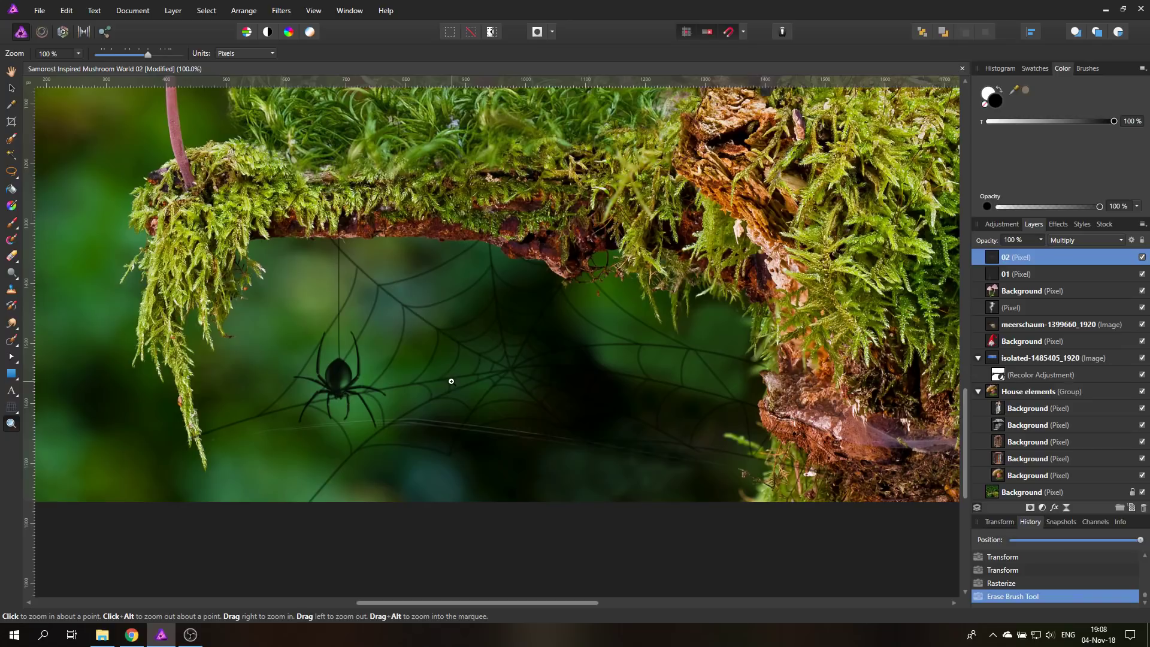
pyautogui.hotkey('ctrl', 'z')
pyautogui.hotkey('ctrl', 'z')
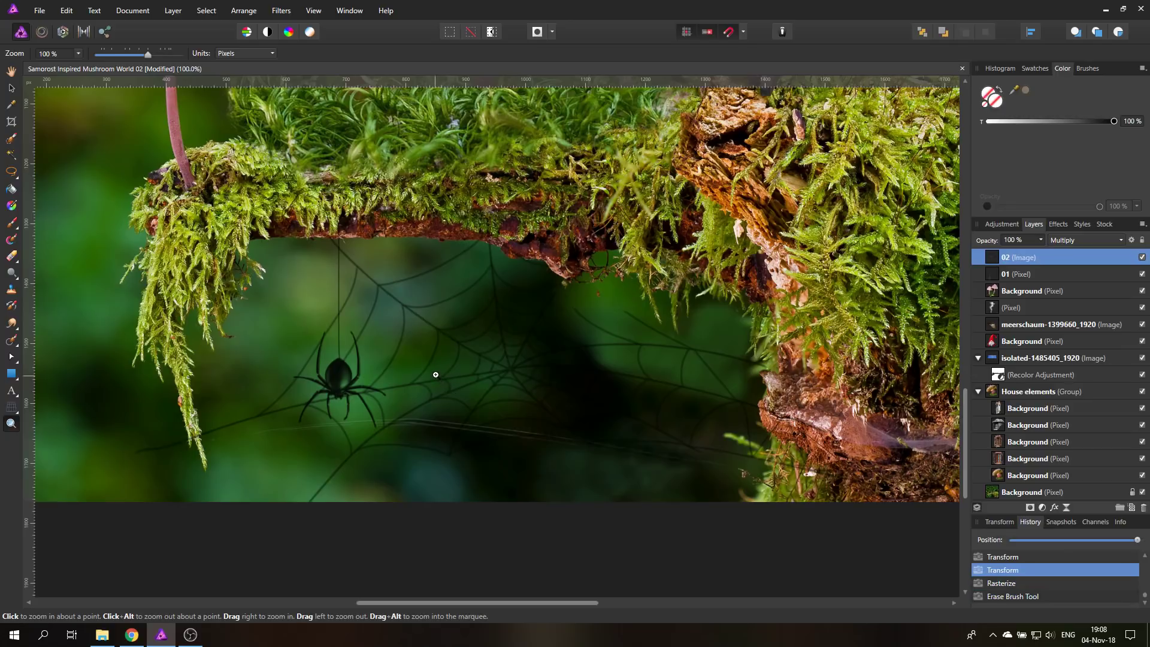
pyautogui.hotkey('ctrl', 'z')
# Rotate and reposition layer 02 so its web stretches behind the spider between the hanging moss and the trunk.
pyautogui.click(11, 88)
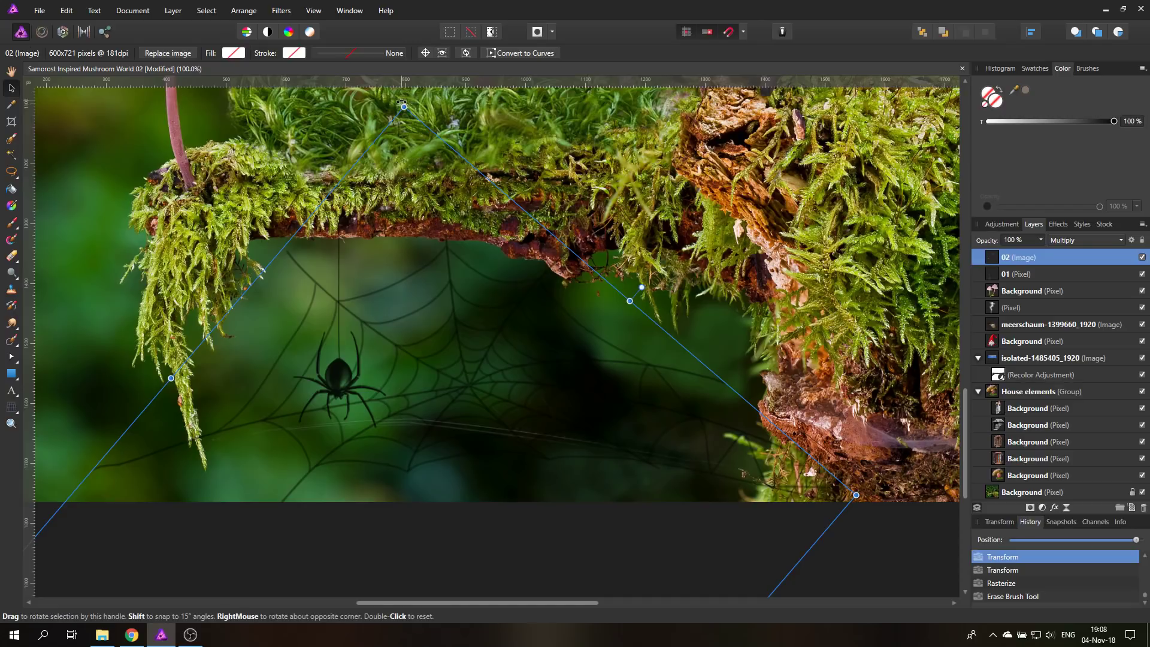
pyautogui.moveTo(402, 101); pyautogui.dragTo(496, 112)
pyautogui.moveTo(520, 252); pyautogui.dragTo(509, 208)
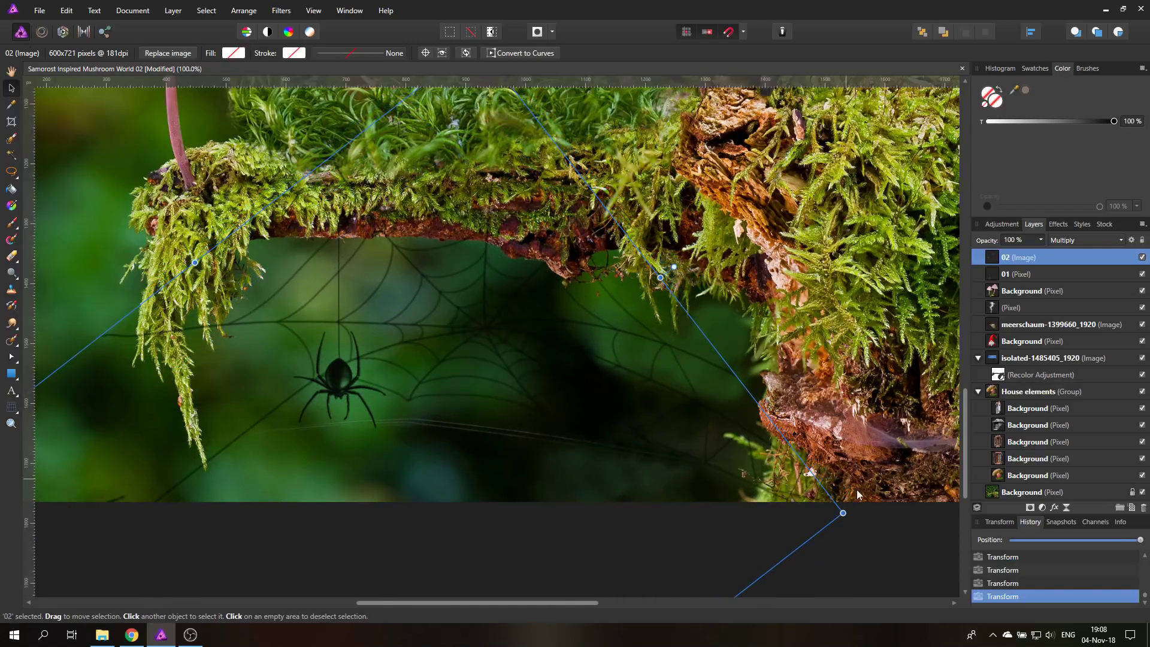
pyautogui.moveTo(587, 237); pyautogui.dragTo(573, 257)
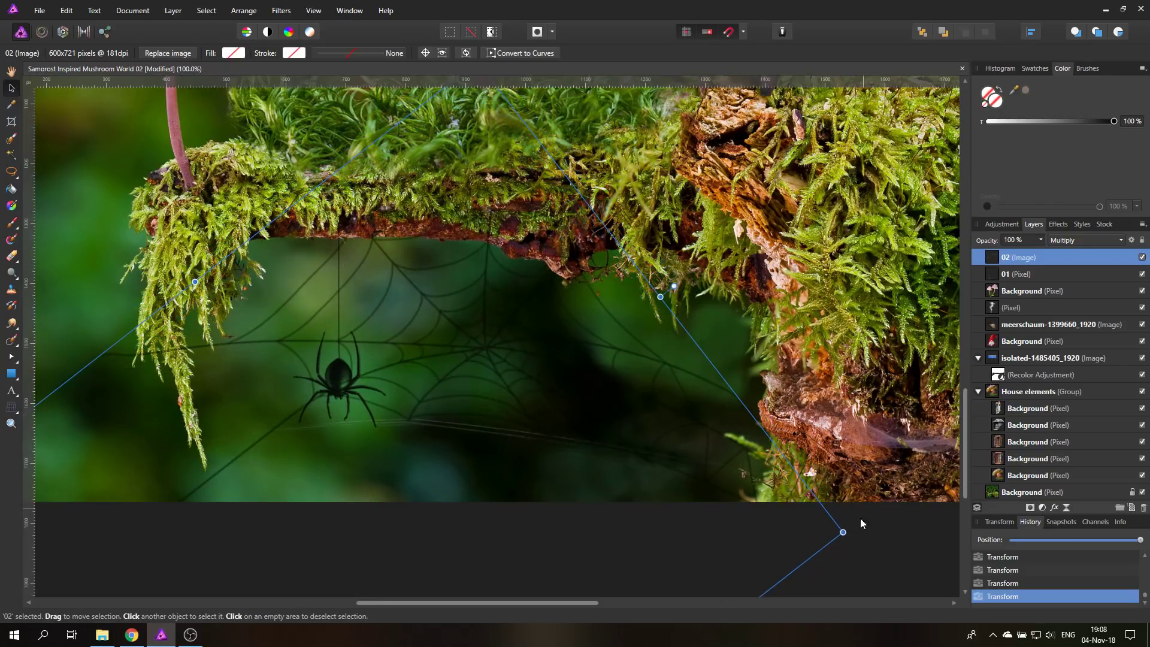
pyautogui.moveTo(852, 536); pyautogui.dragTo(849, 568)
pyautogui.moveTo(594, 370); pyautogui.dragTo(605, 374)
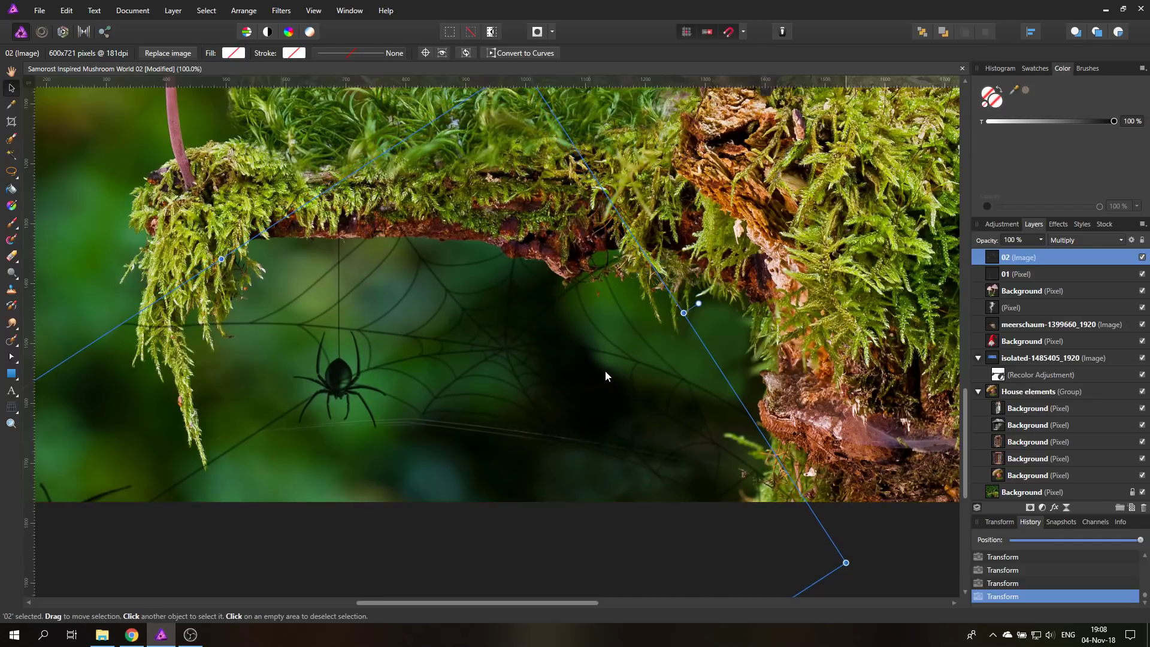
pyautogui.moveTo(605, 369)
pyautogui.mouseDown()
pyautogui.moveTo(587, 372)
pyautogui.moveTo(615, 369)
pyautogui.mouseUp()
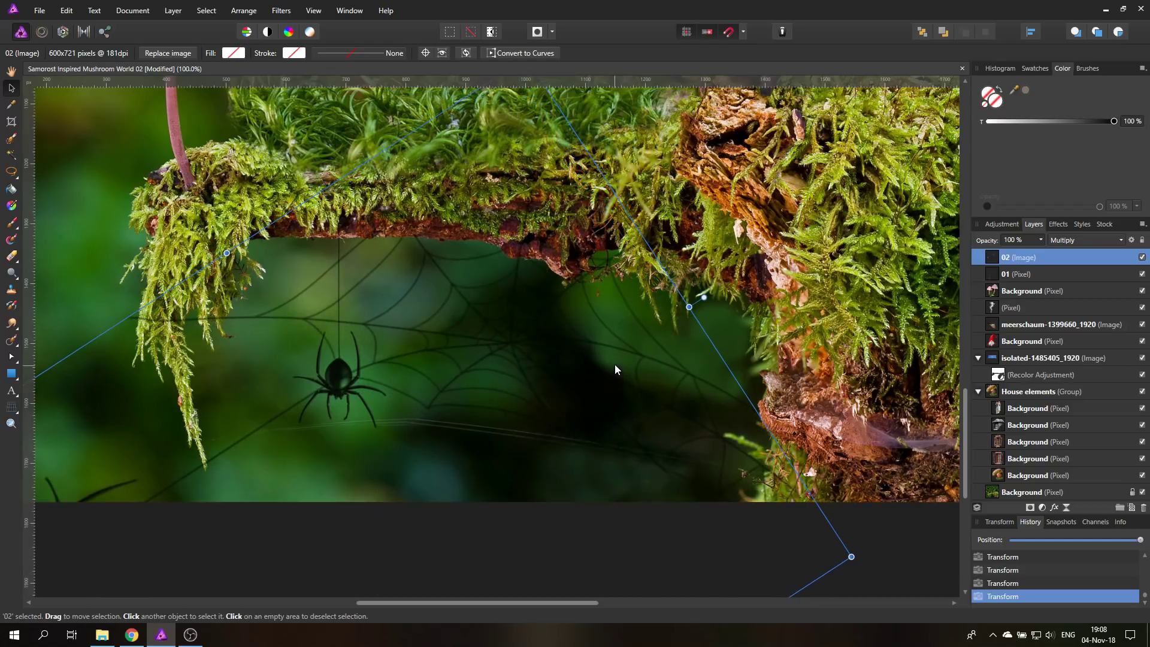
# Rasterize layer 02 and erase the stray web strands beyond the hanging moss, on the mossy branch, over the trunk and near the image's lower-left corner.
pyautogui.rightClick(1033, 264)
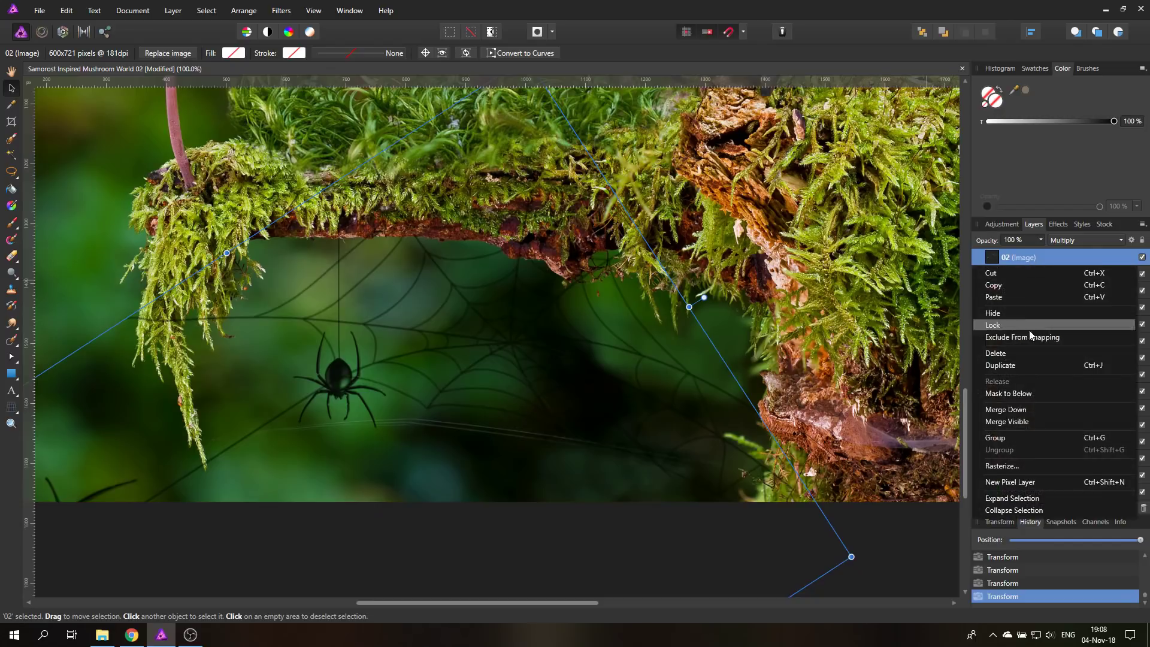
pyautogui.click(1016, 464)
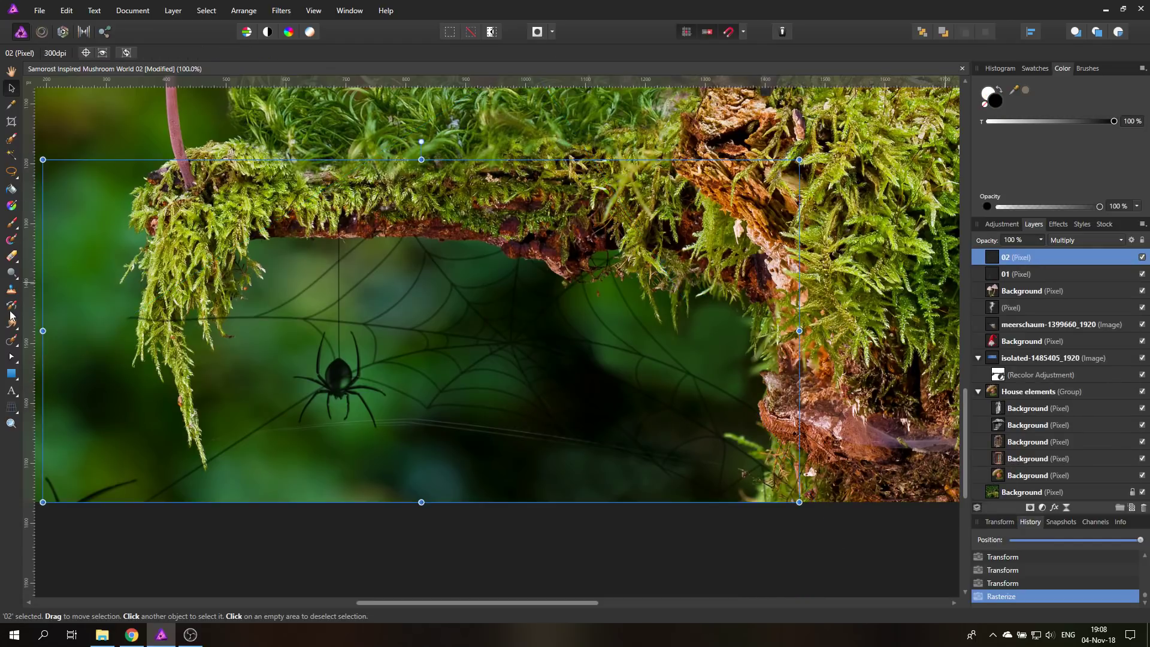
pyautogui.click(11, 257)
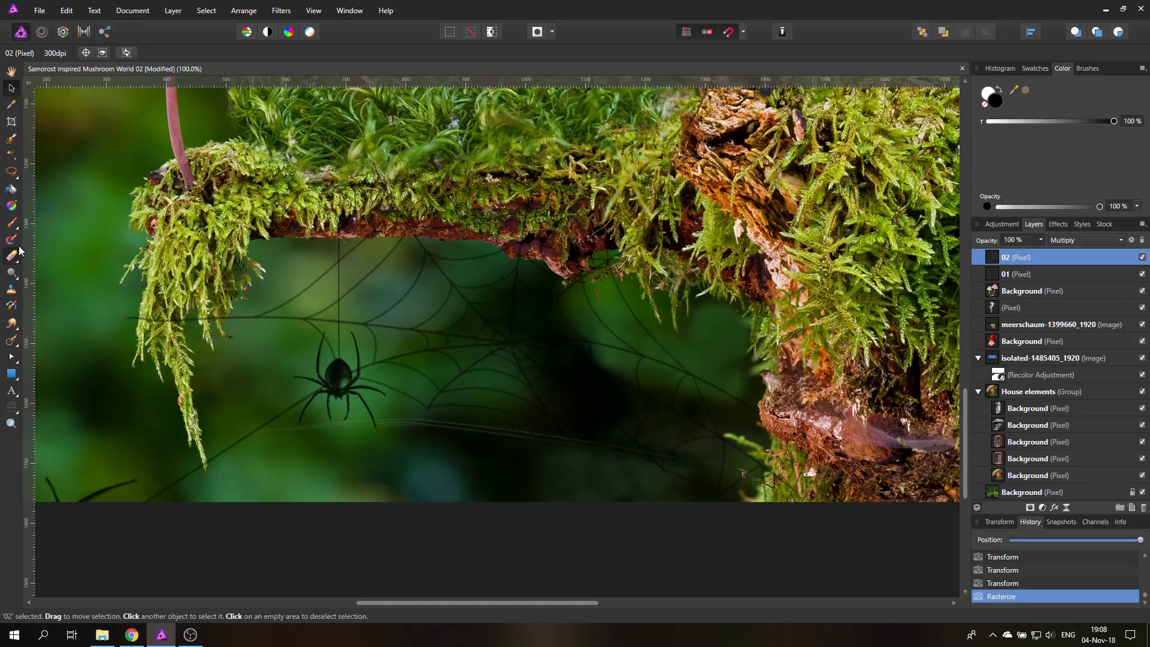
pyautogui.moveTo(108, 311); pyautogui.dragTo(138, 318)
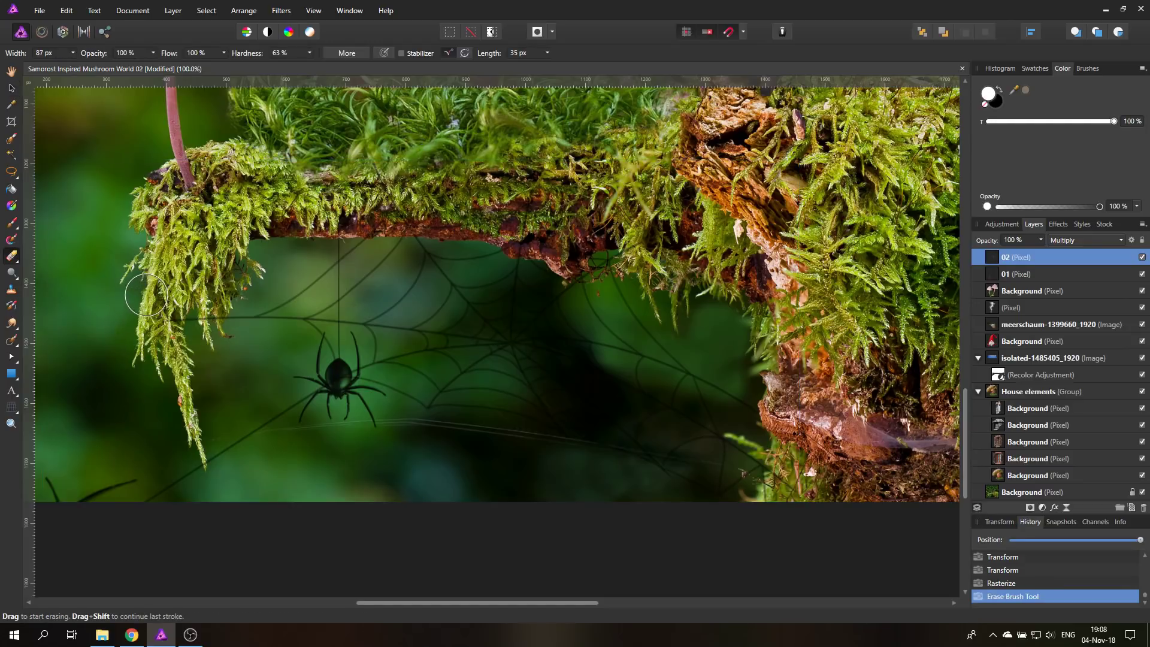
pyautogui.moveTo(308, 173); pyautogui.dragTo(362, 148)
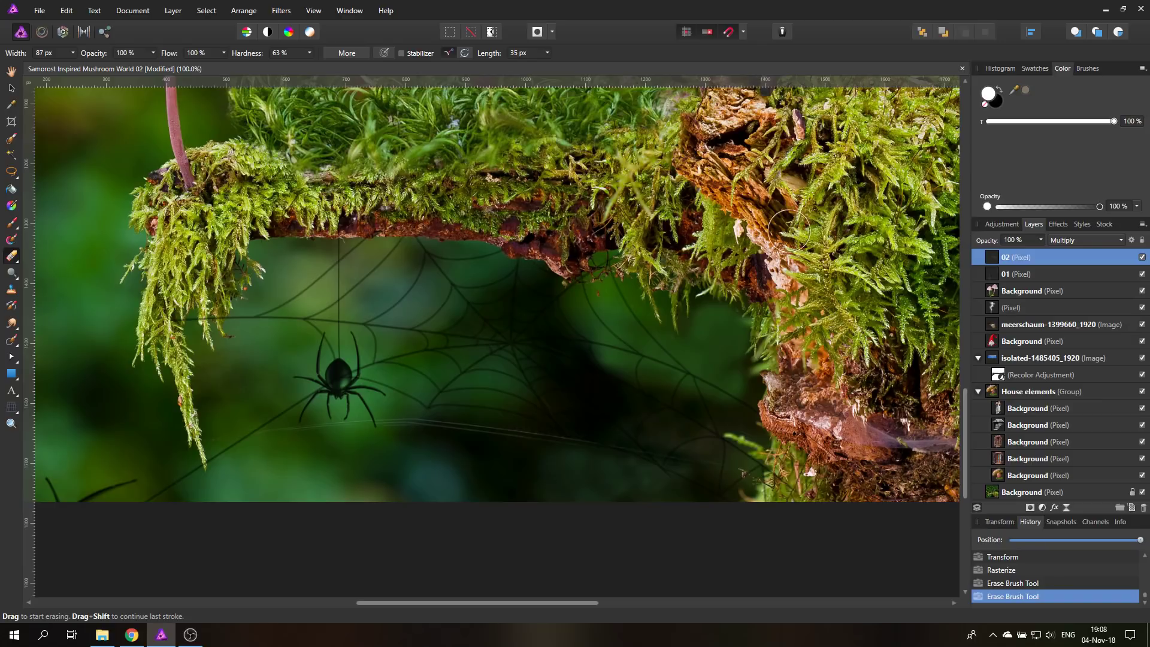
pyautogui.moveTo(799, 426); pyautogui.dragTo(809, 467)
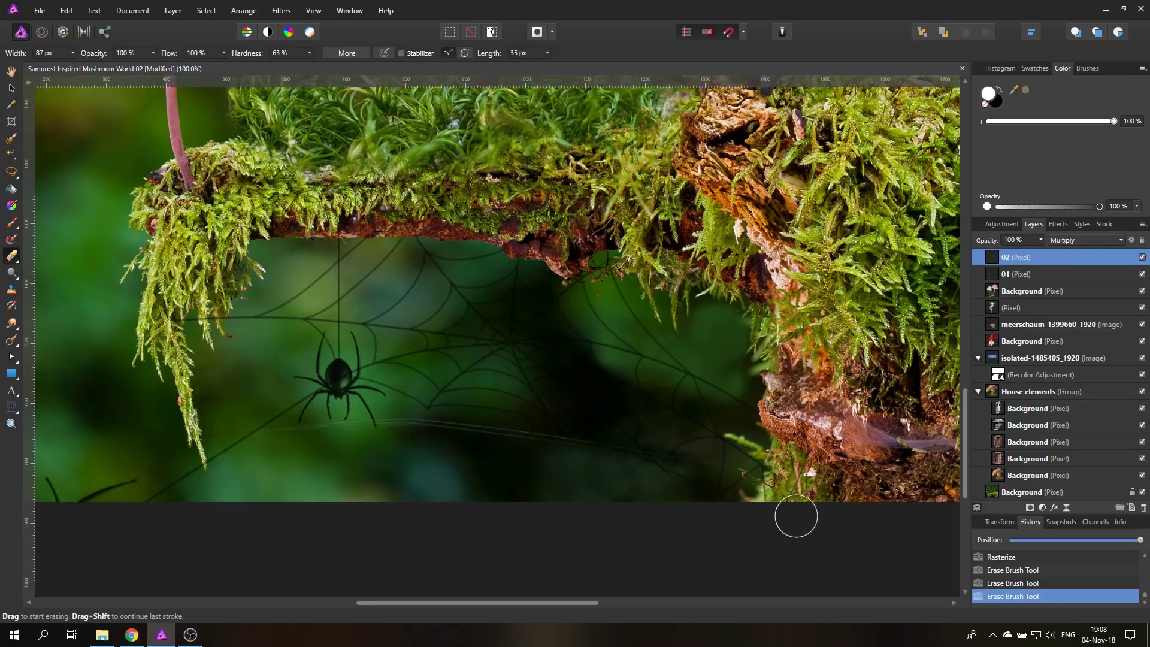
pyautogui.moveTo(162, 501)
pyautogui.mouseDown()
pyautogui.moveTo(187, 477)
pyautogui.moveTo(161, 462)
pyautogui.moveTo(91, 461)
pyautogui.moveTo(23, 485)
pyautogui.mouseUp()
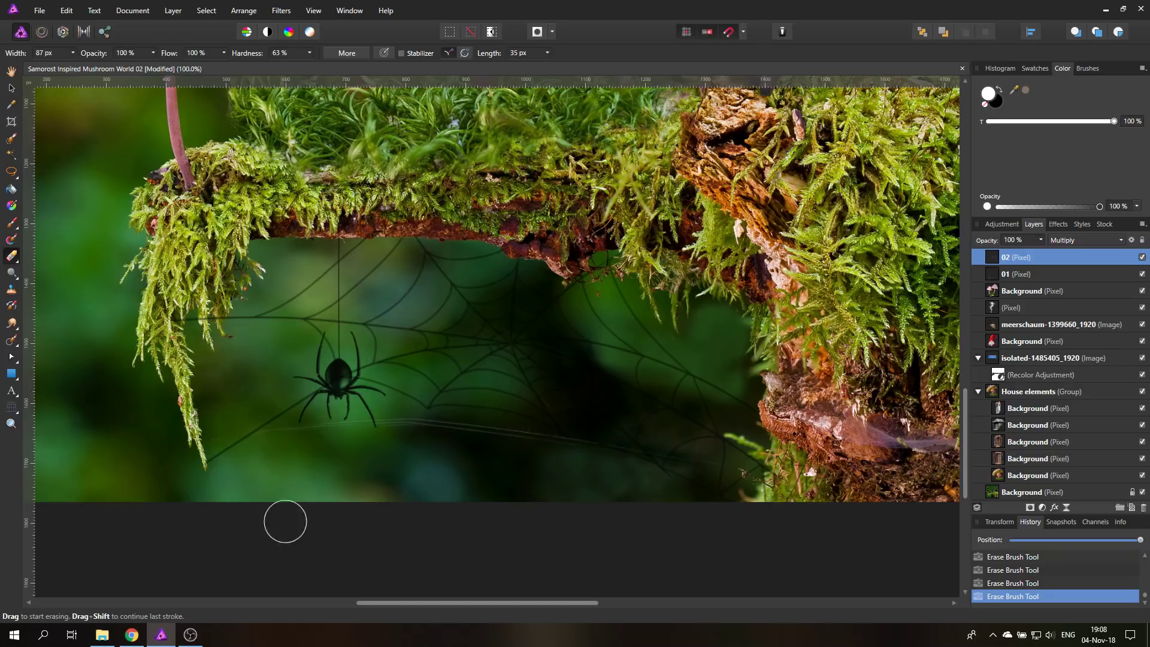
pyautogui.moveTo(141, 437); pyautogui.dragTo(204, 483)
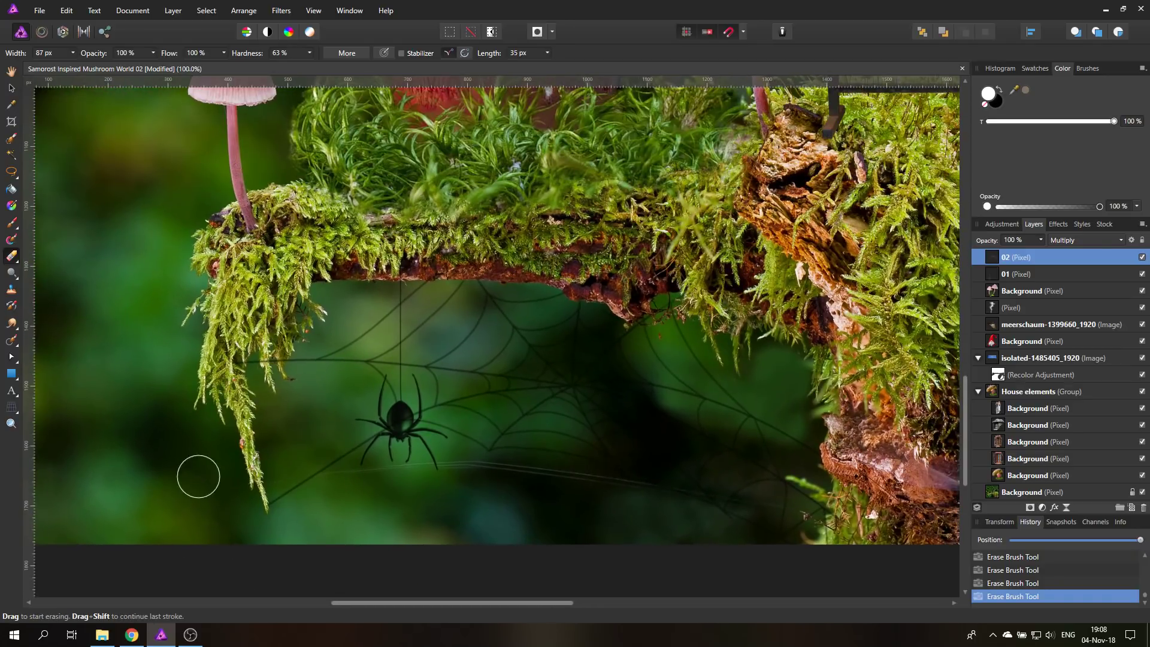
# Apply a white Color Overlay effect to the web on layer 02 and reduce the overlay's opacity to 27%.
pyautogui.hotkey('ctrl', '0')
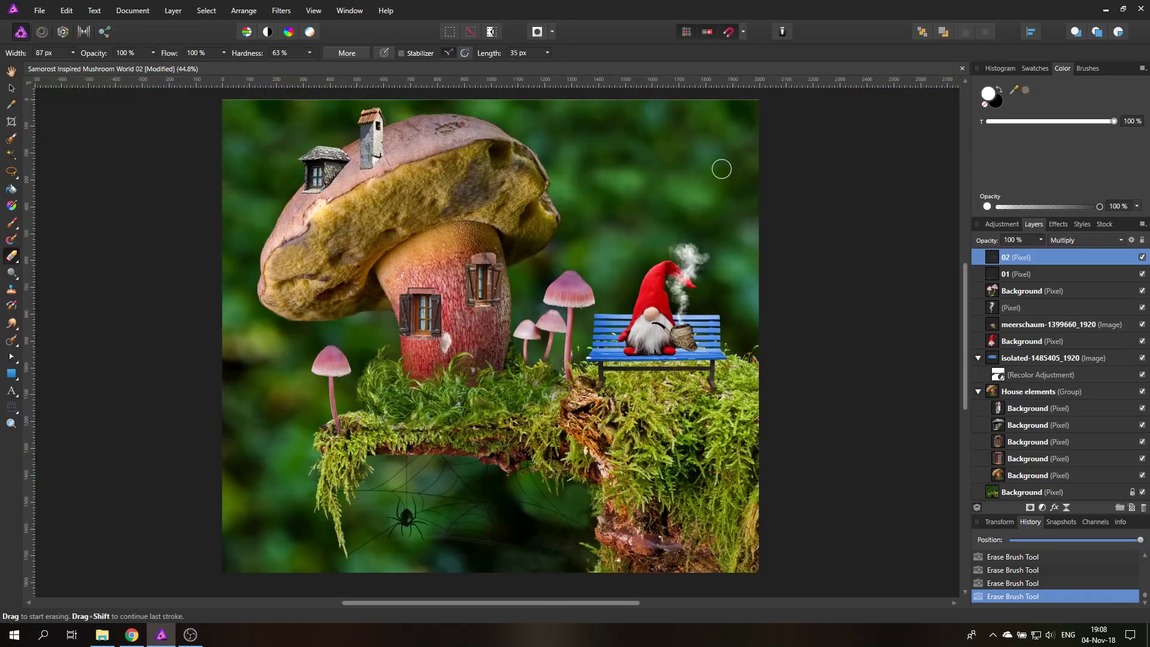
pyautogui.click(1059, 224)
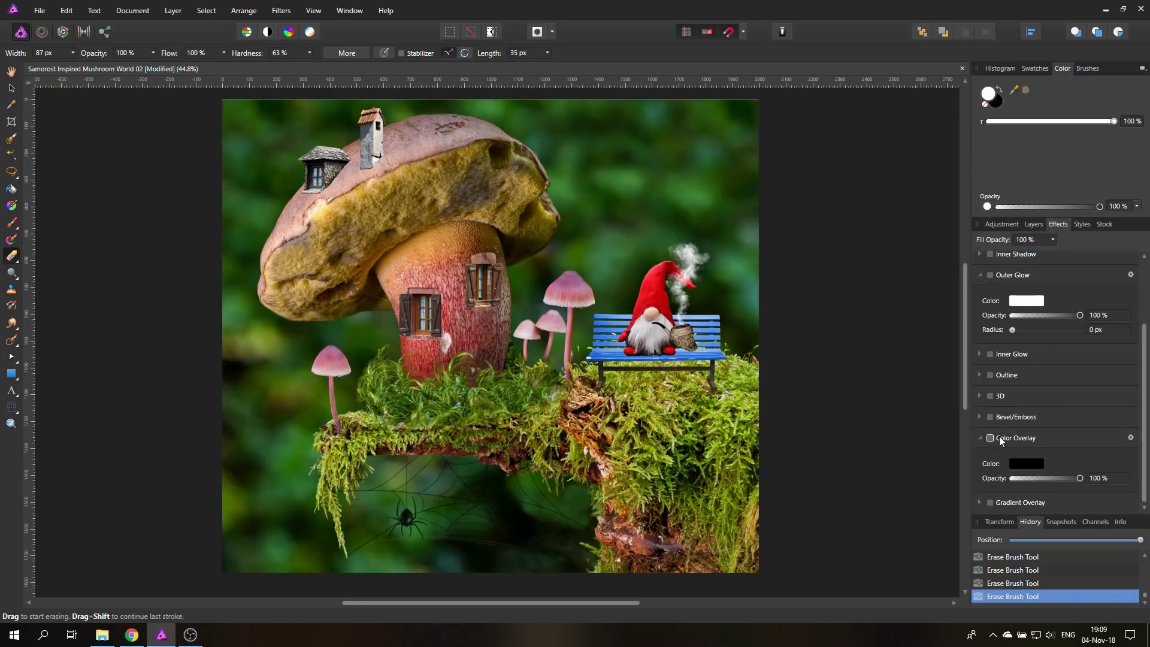
pyautogui.click(991, 439)
pyautogui.click(1024, 462)
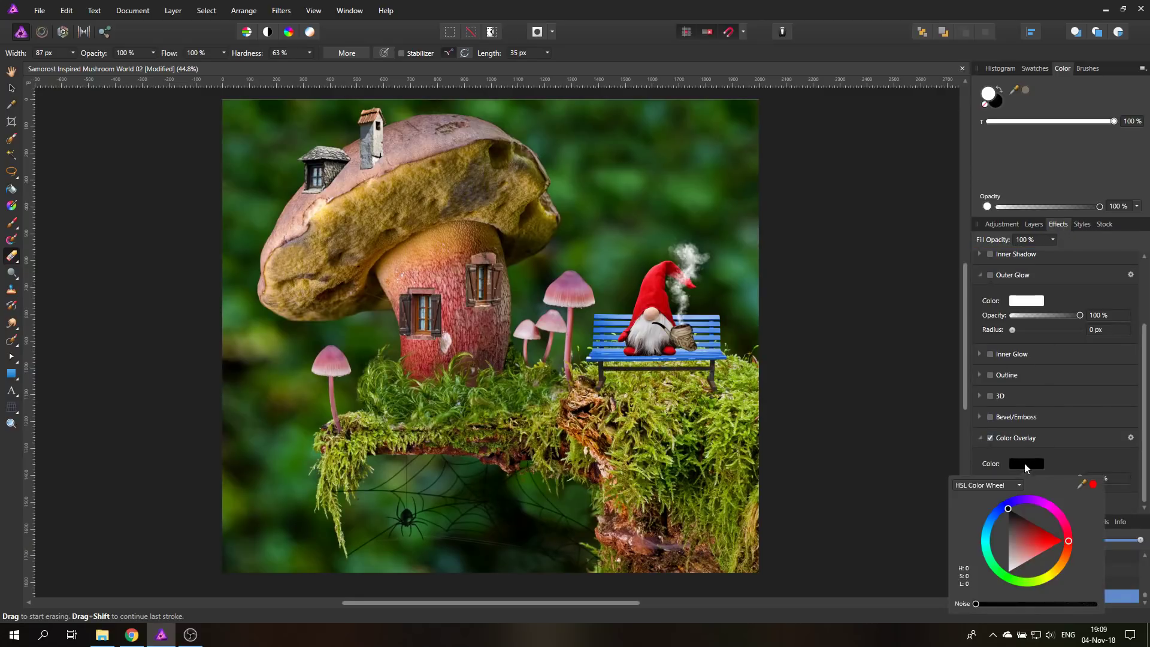
pyautogui.moveTo(1024, 562); pyautogui.dragTo(1005, 591)
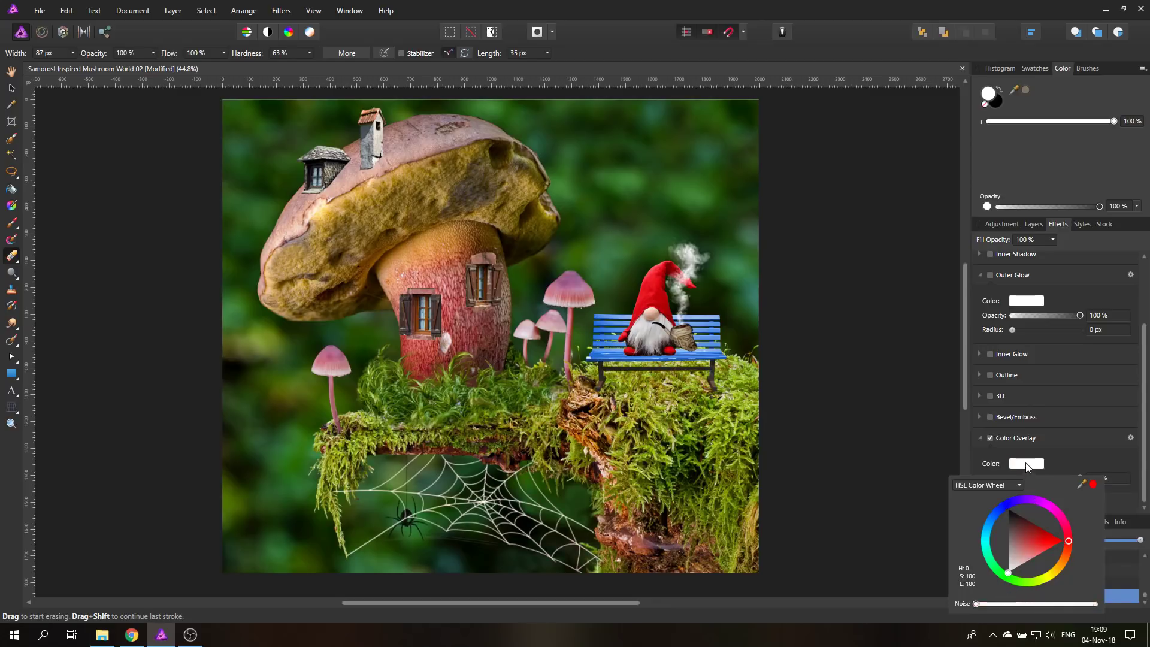
pyautogui.moveTo(1079, 477); pyautogui.dragTo(1022, 479)
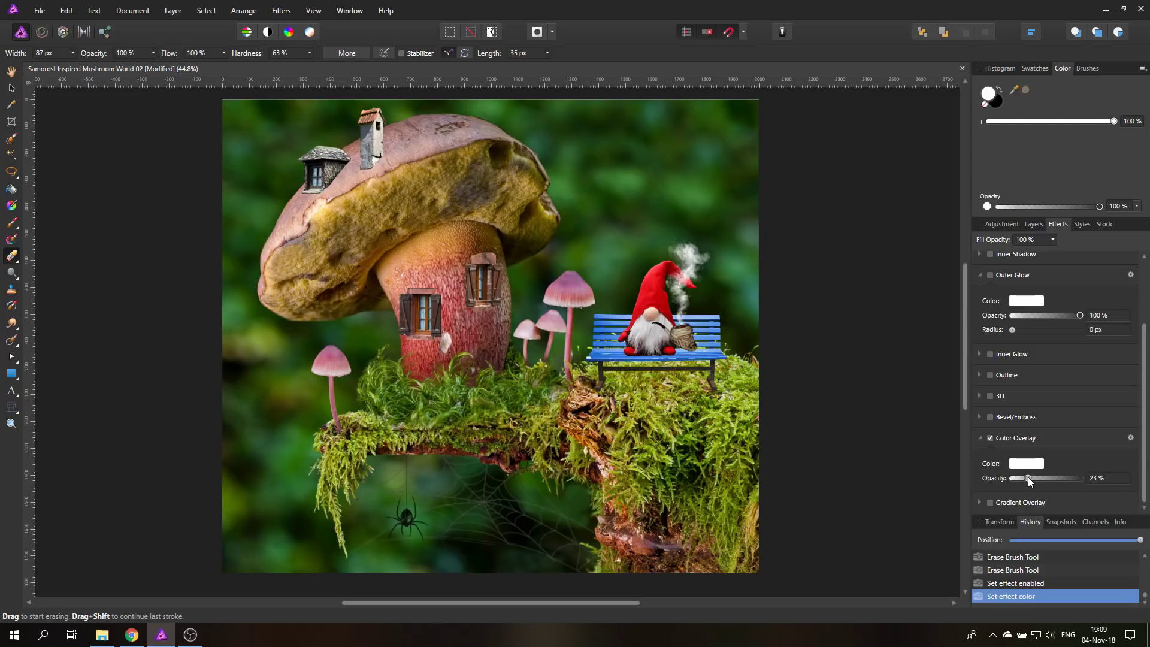
pyautogui.moveTo(1030, 477); pyautogui.dragTo(1031, 478)
# Move layer 02 beneath layer 01 and turn off its Color Overlay effect.
pyautogui.click(1034, 225)
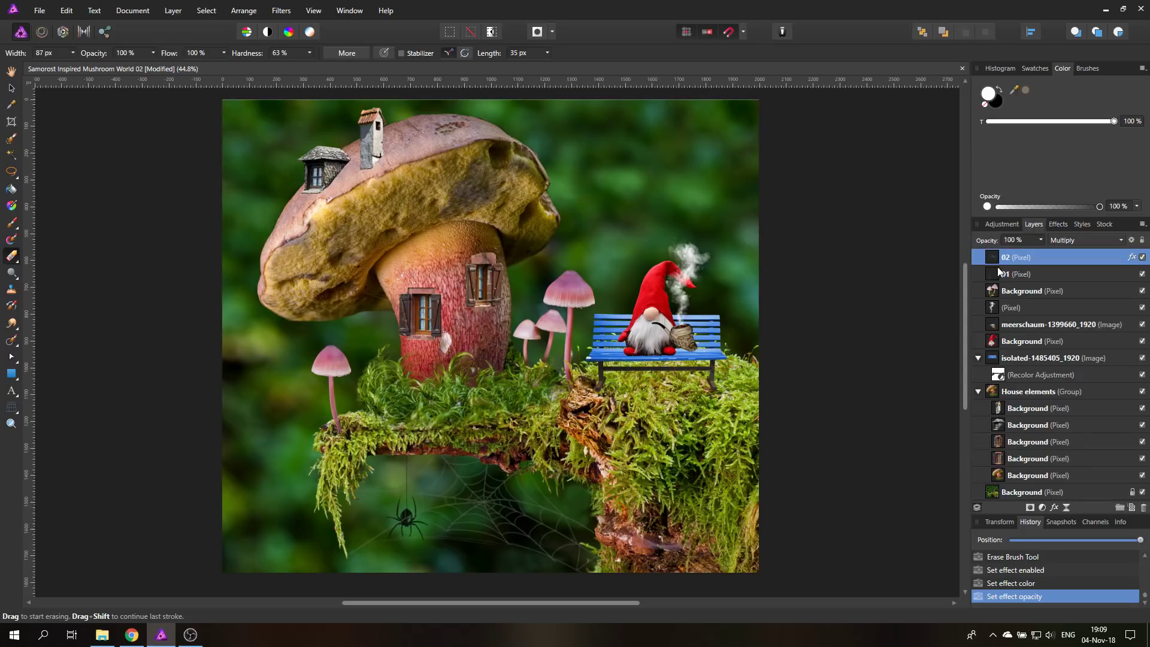
pyautogui.hotkey('ctrl', '[')
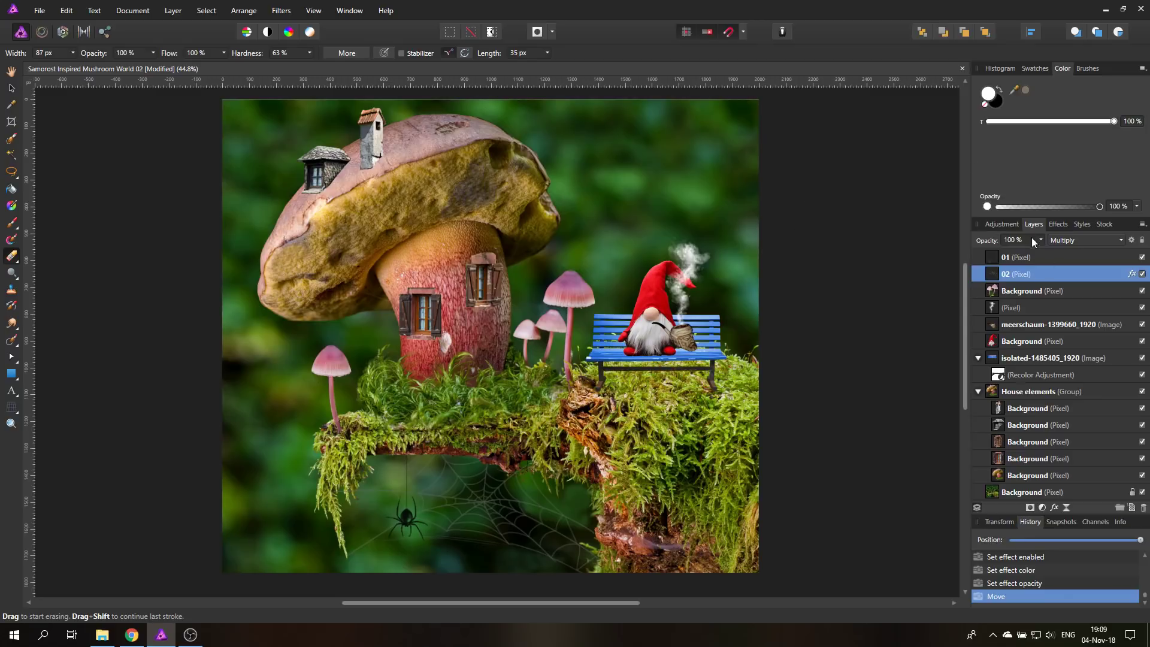
pyautogui.click(994, 259)
pyautogui.click(990, 273)
pyautogui.click(1059, 225)
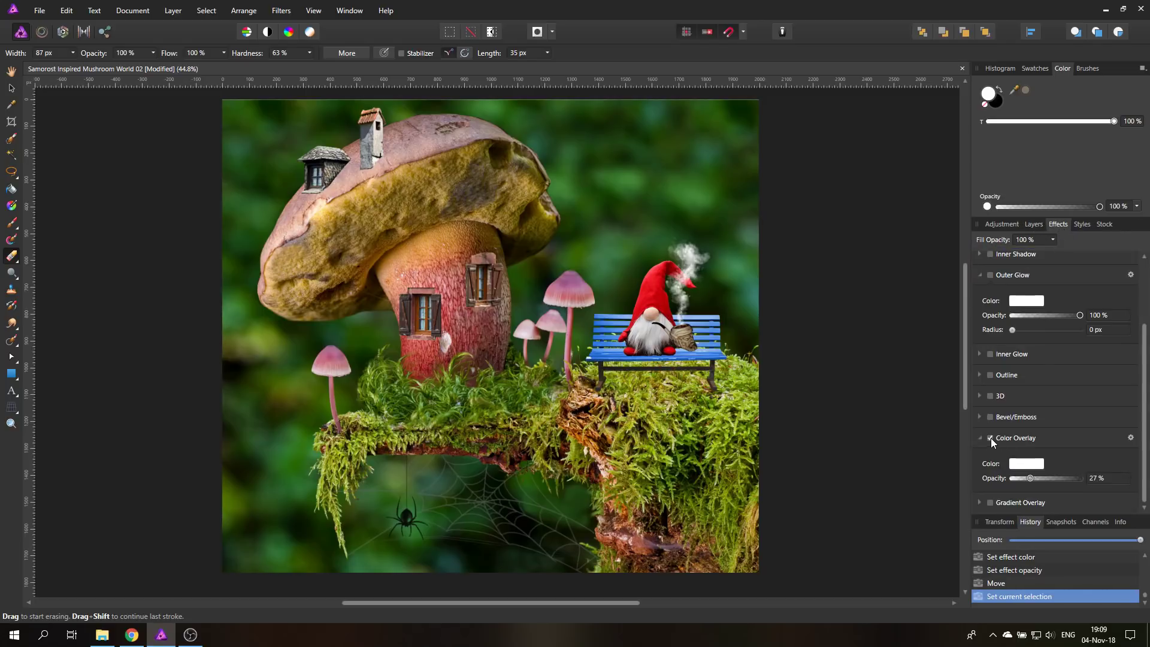
pyautogui.click(991, 438)
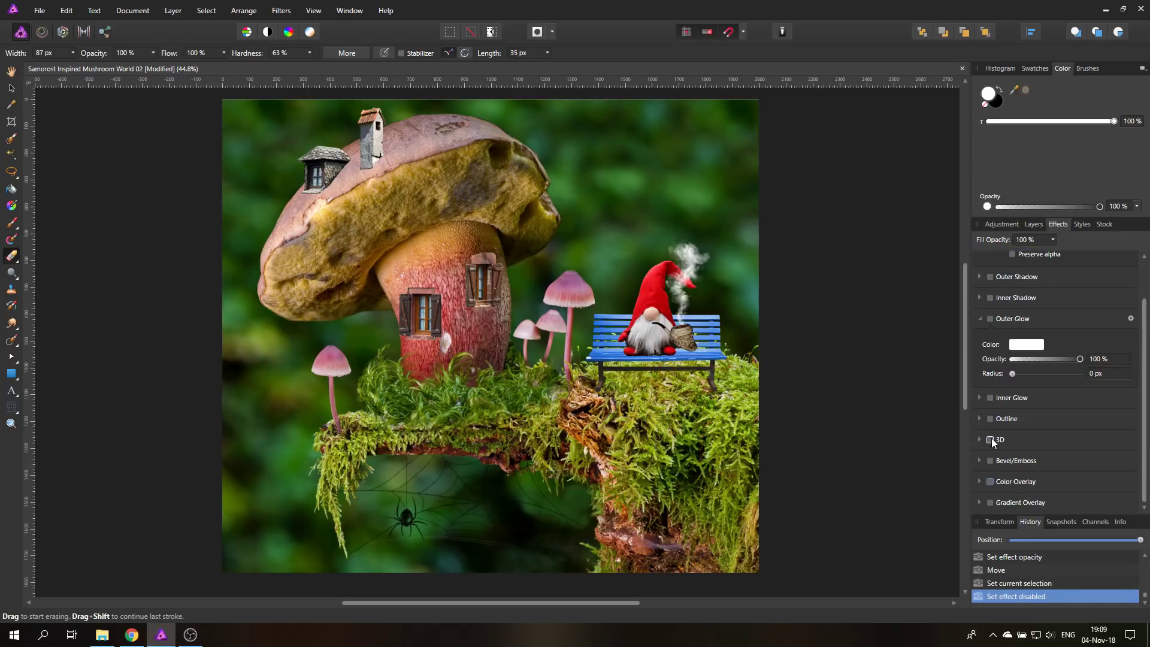
# Group the smoke, pipe, gnome and bench layers and name the group Dwarf.
pyautogui.click(1041, 226)
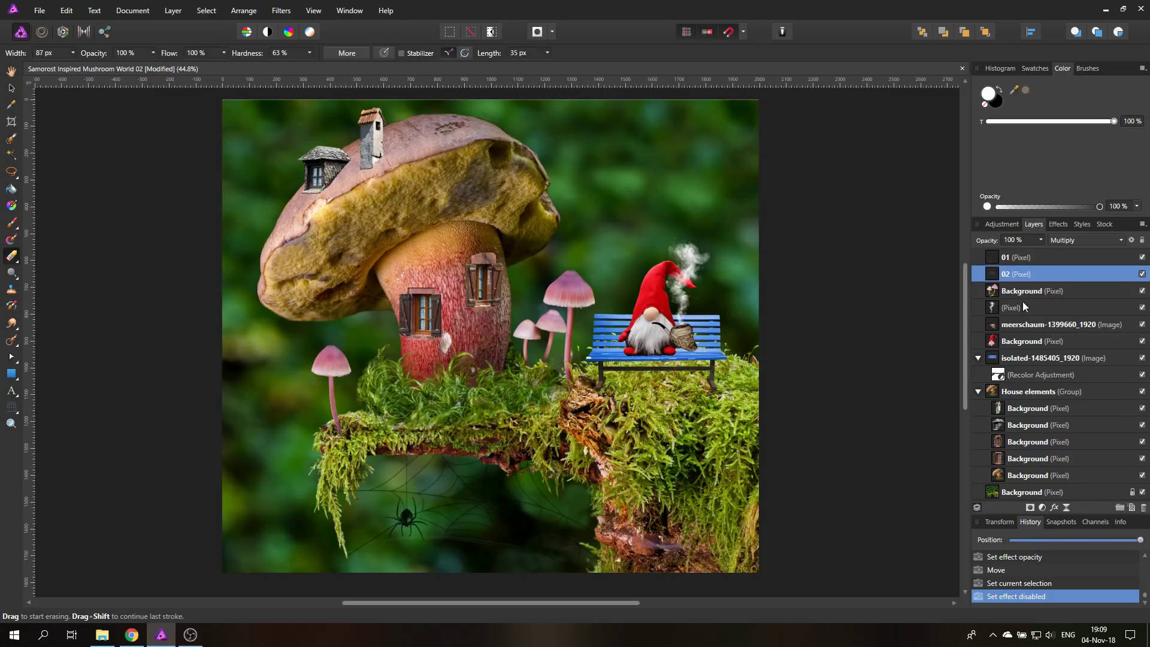
pyautogui.click(1009, 311)
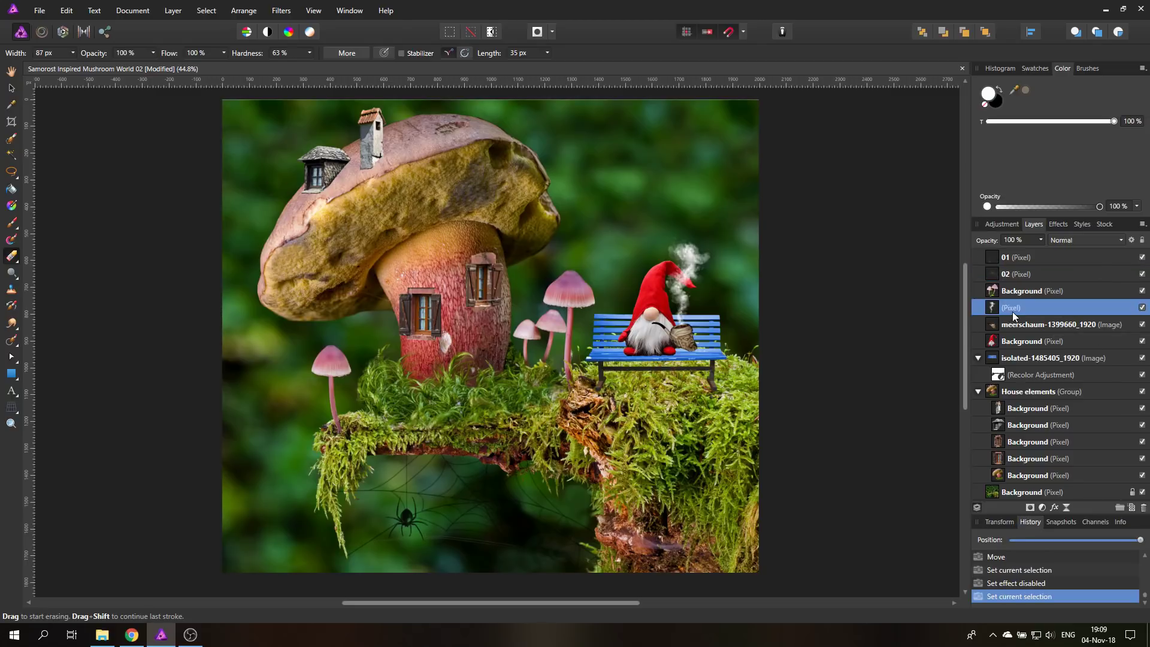
pyautogui.keyDown('shift'); pyautogui.click(1024, 359); pyautogui.keyUp('shift')
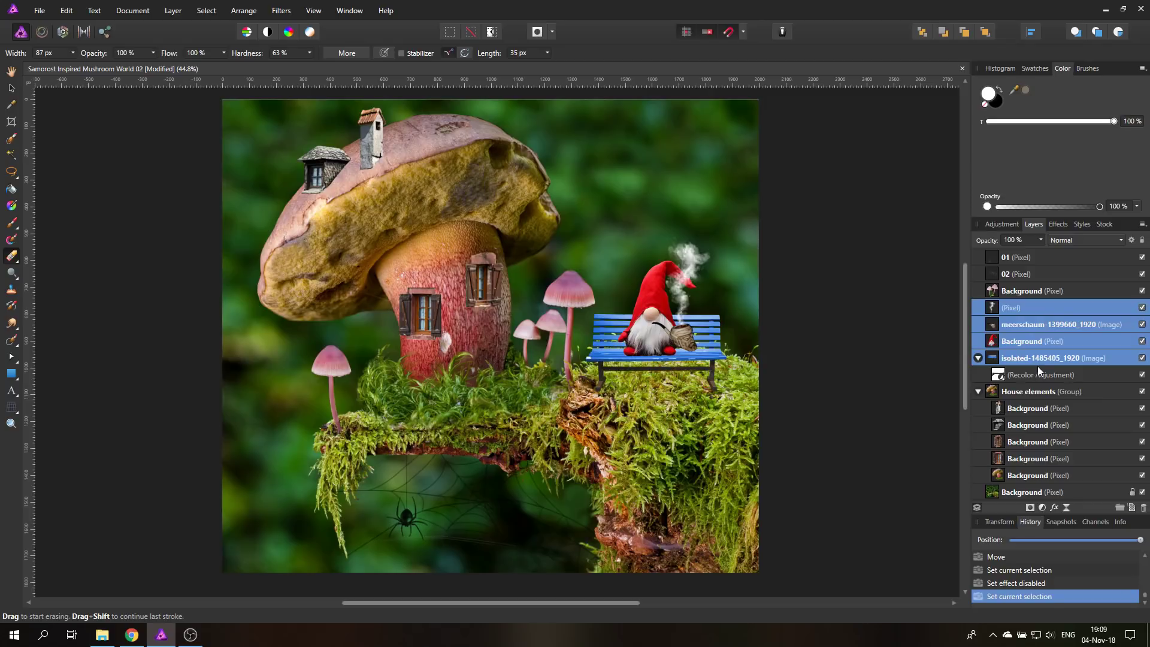
pyautogui.hotkey('ctrl', 'g')
pyautogui.doubleClick(1023, 308)
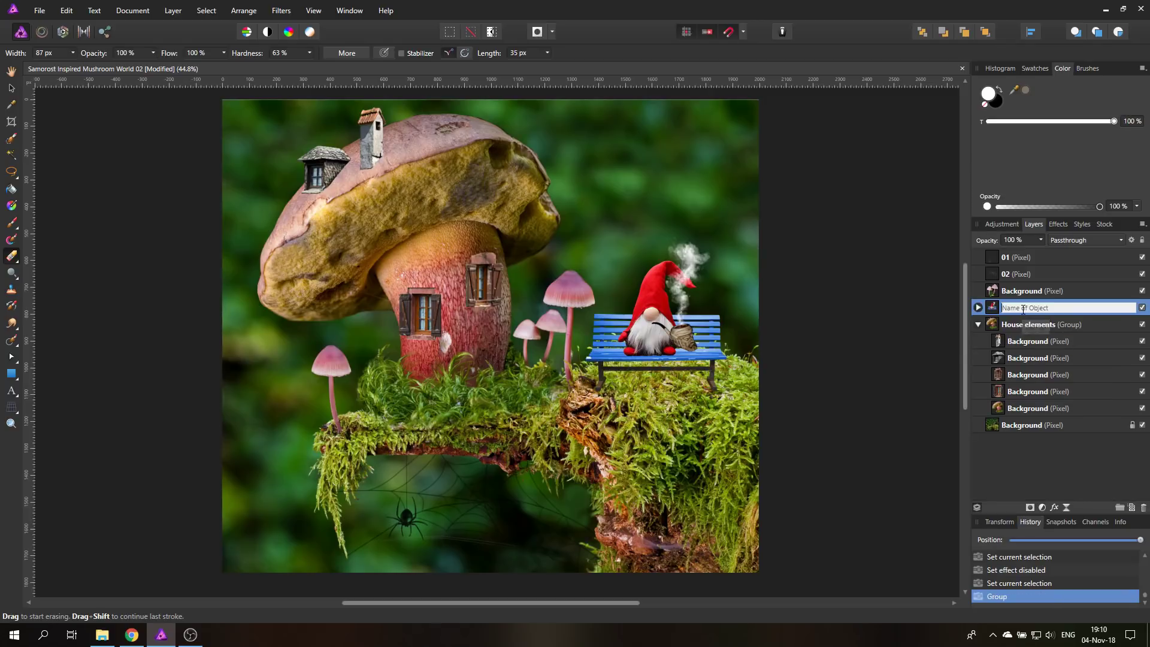
pyautogui.write('Dwarf')
pyautogui.press('Return')
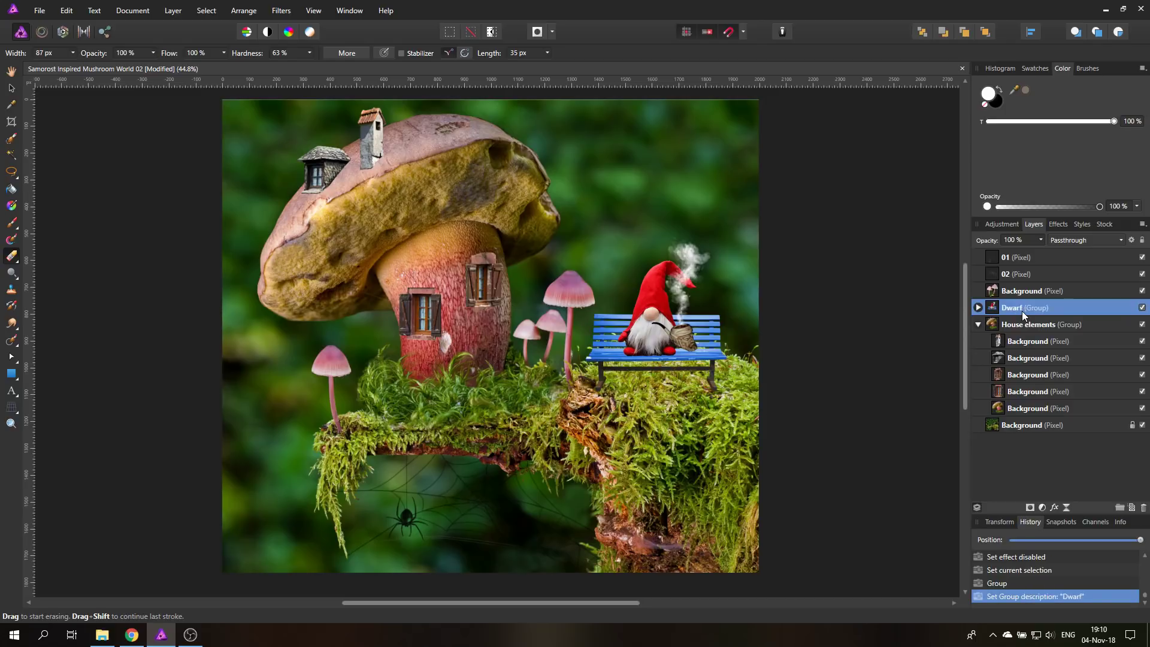
# Rasterize the bench layer isolated-1485405_1920 inside the Dwarf group together with its Recolor adjustment.
pyautogui.click(979, 308)
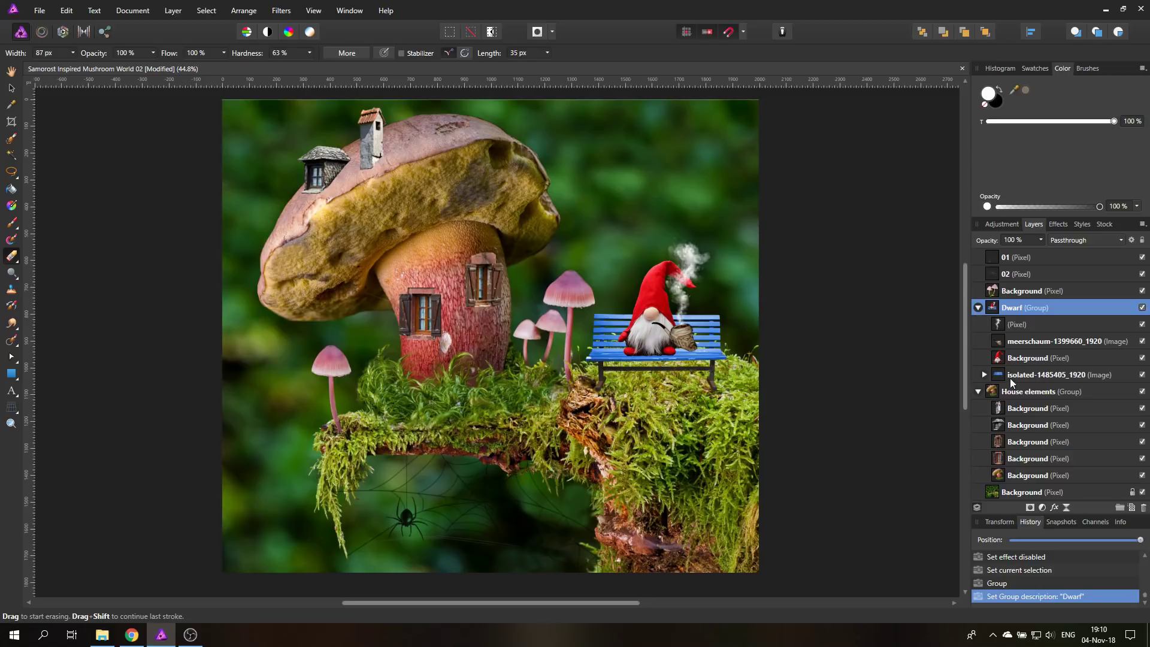
pyautogui.click(985, 376)
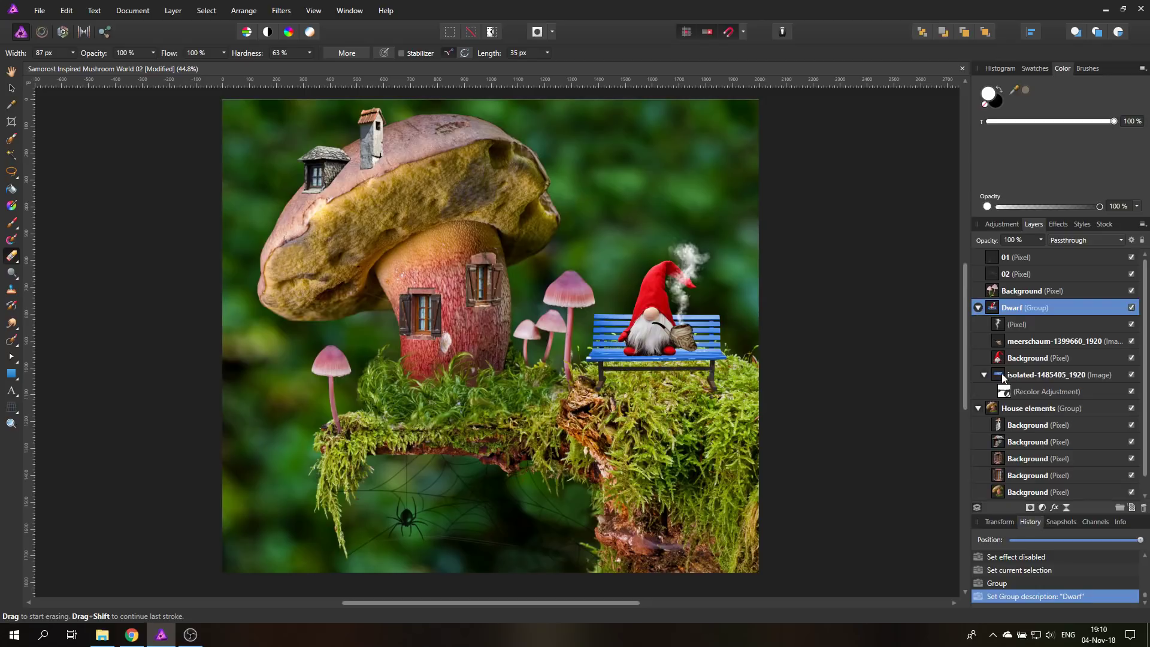
pyautogui.click(1018, 375)
pyautogui.rightClick(1026, 373)
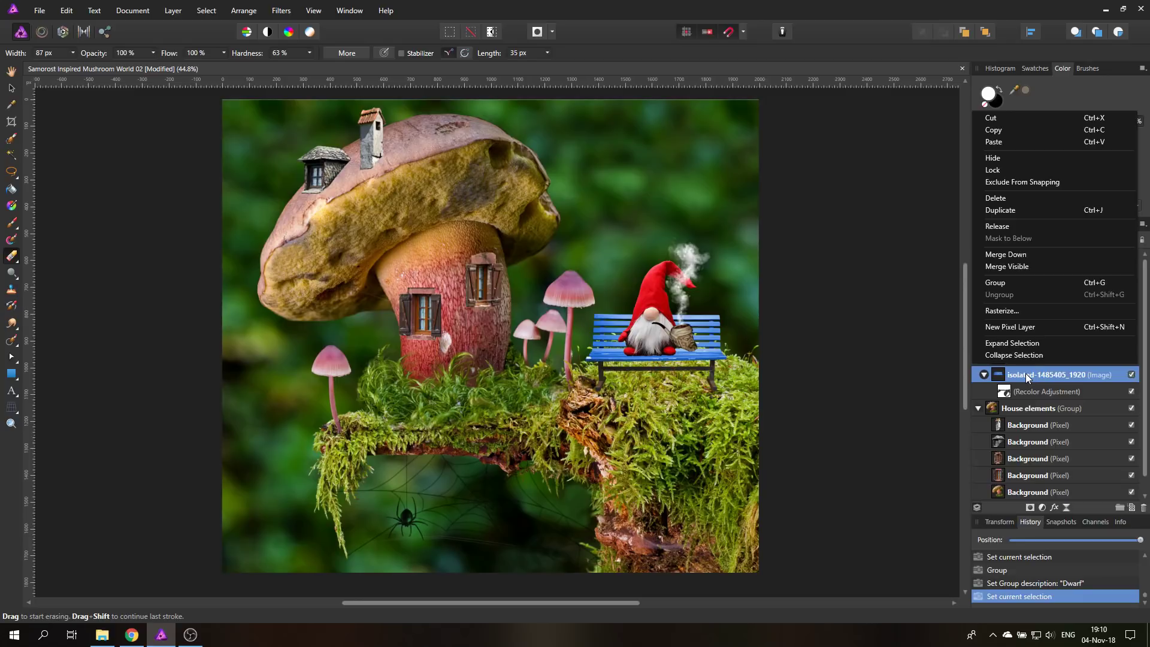
pyautogui.press('Escape')
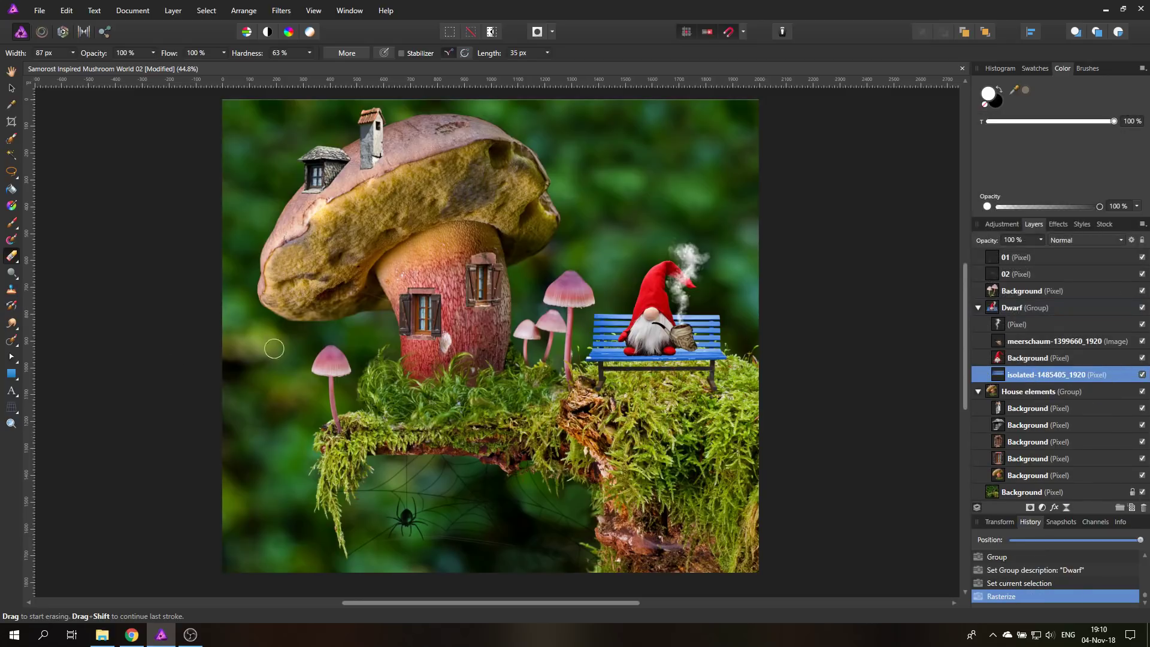
# Move the whole Dwarf group slightly down so the bench's legs sit lower on the moss.
pyautogui.click(11, 424)
pyautogui.click(609, 383)
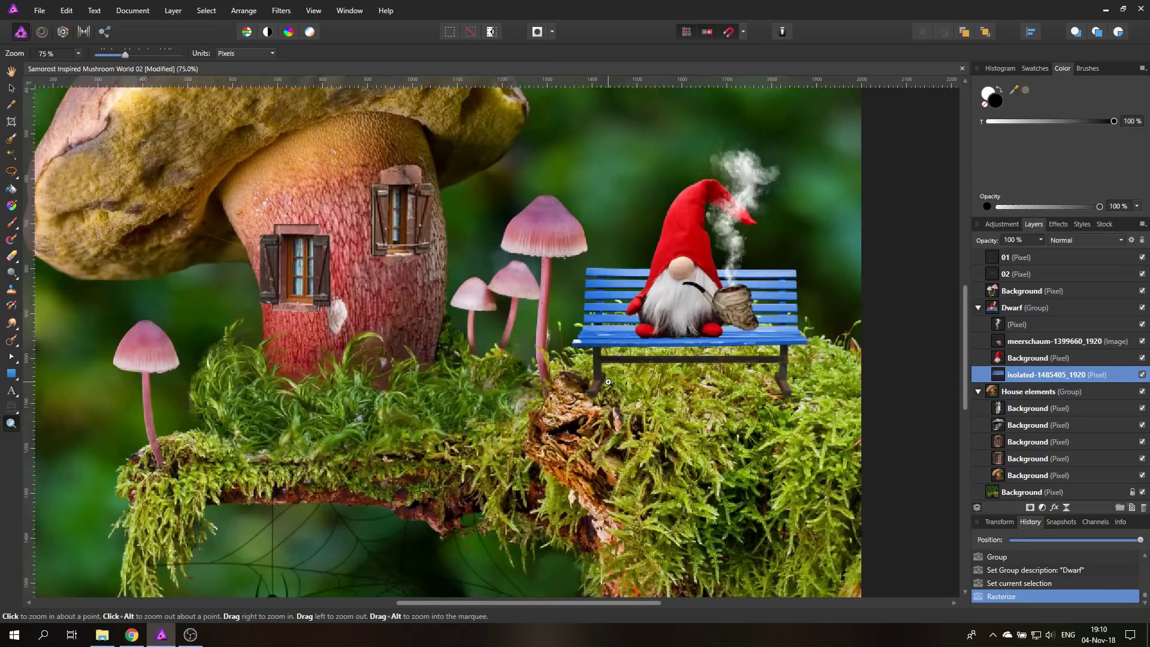
pyautogui.click(608, 383)
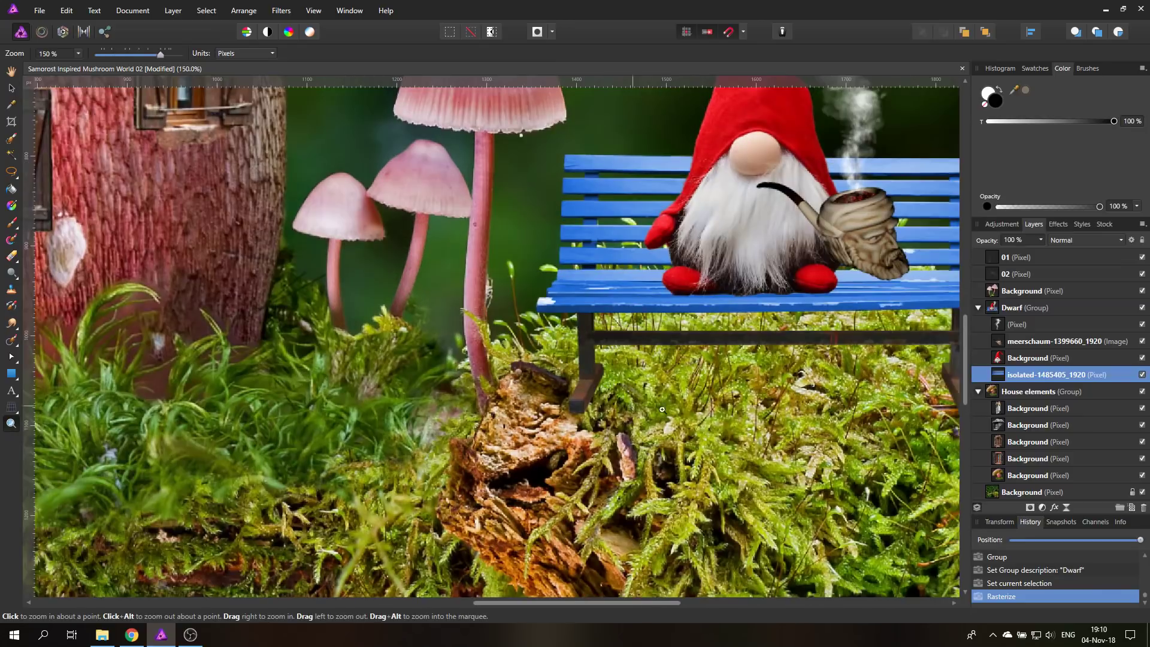
pyautogui.click(994, 308)
pyautogui.hotkey('ctrl', '0')
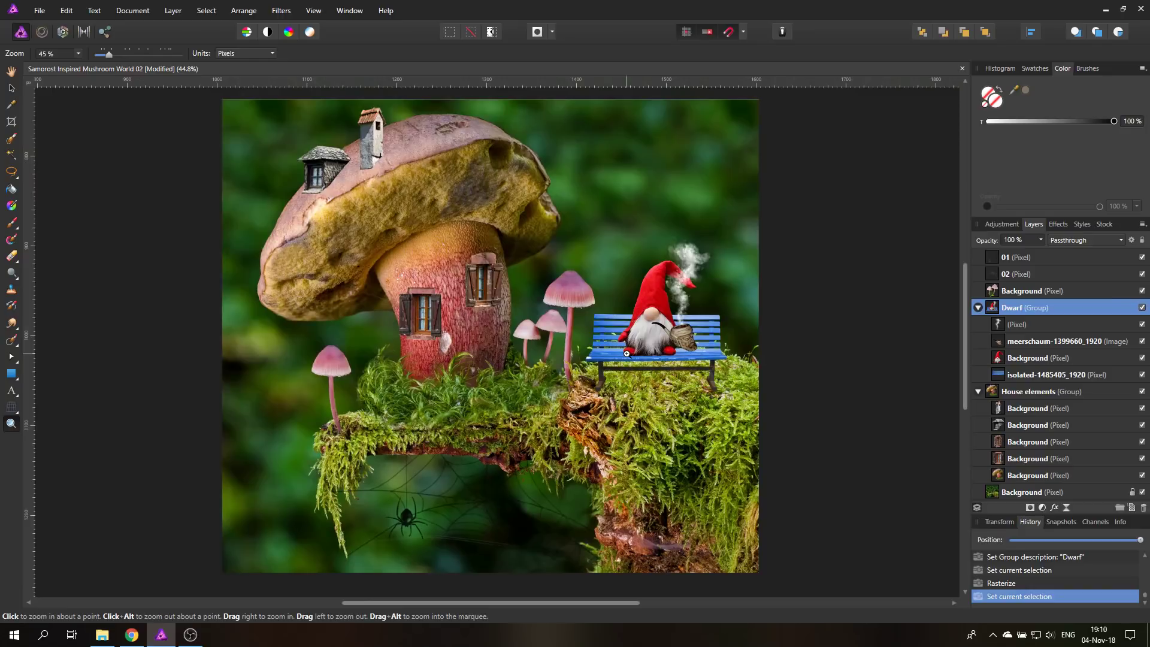
pyautogui.click(11, 88)
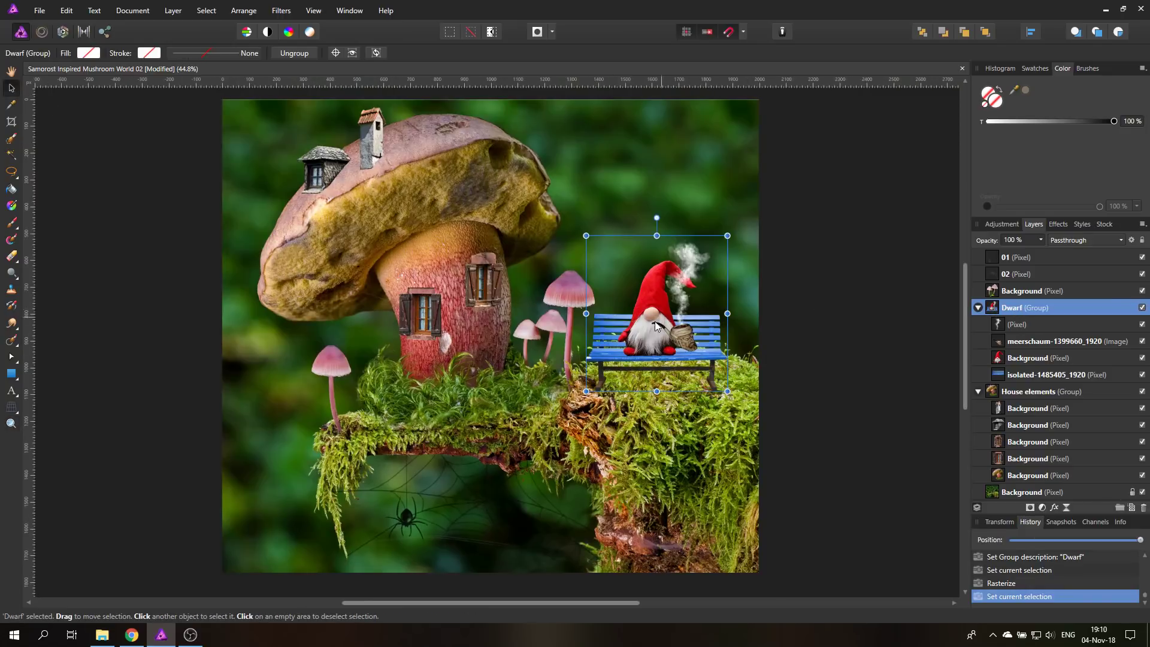
pyautogui.moveTo(660, 333)
pyautogui.mouseDown()
pyautogui.moveTo(678, 333)
pyautogui.moveTo(642, 335)
pyautogui.moveTo(655, 335)
pyautogui.mouseUp()
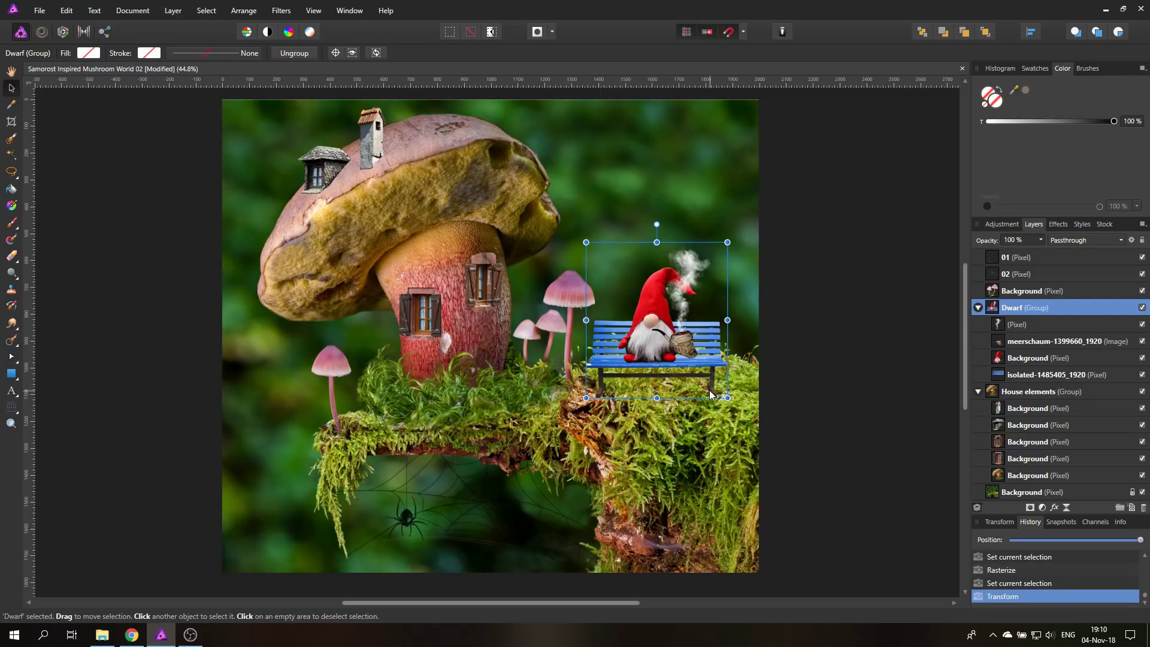
# Try to erase the foot of the bench's left leg on layer isolated-1485405_1920 with the Erase Brush.
pyautogui.click(11, 423)
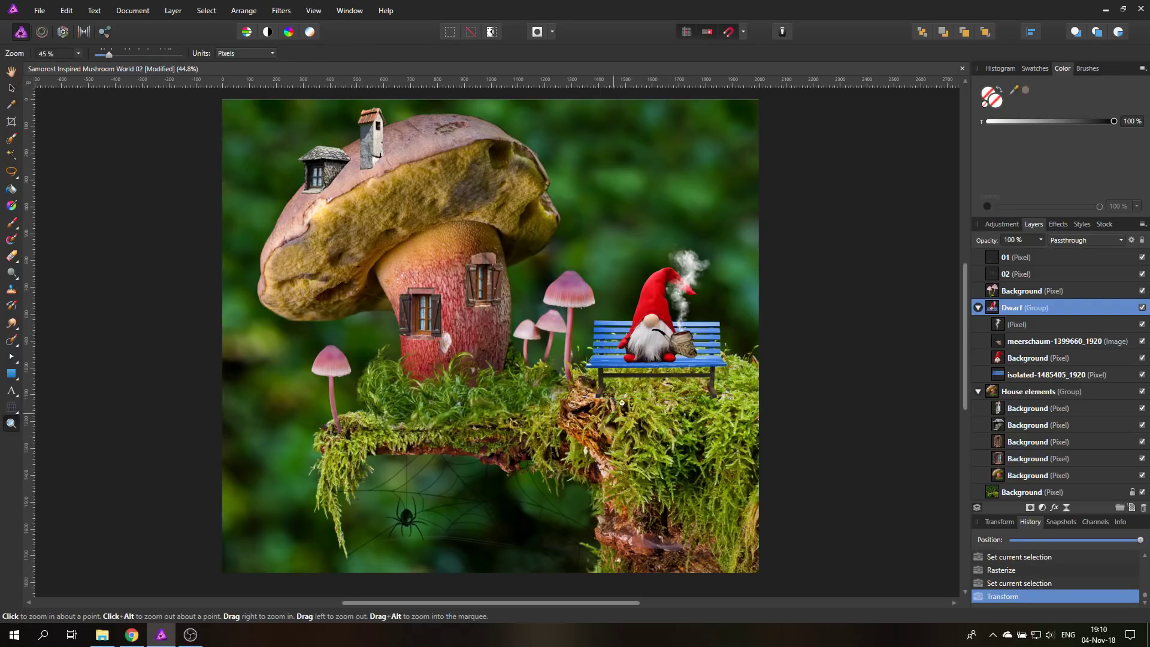
pyautogui.click(623, 397)
pyautogui.click(623, 397)
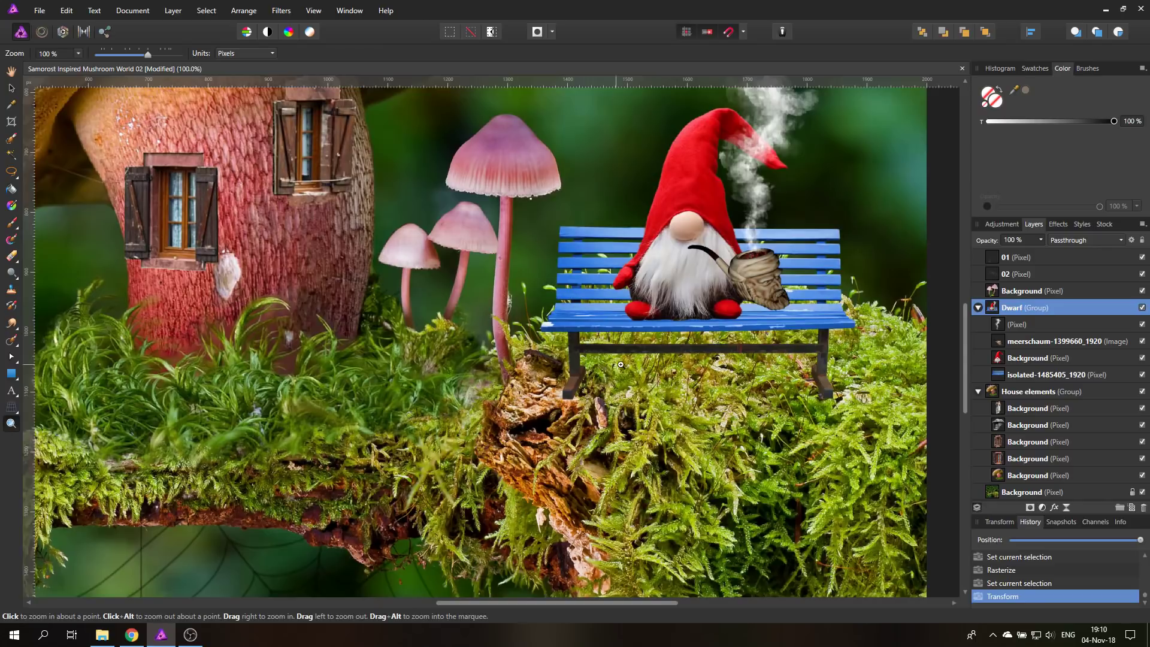
pyautogui.click(640, 369)
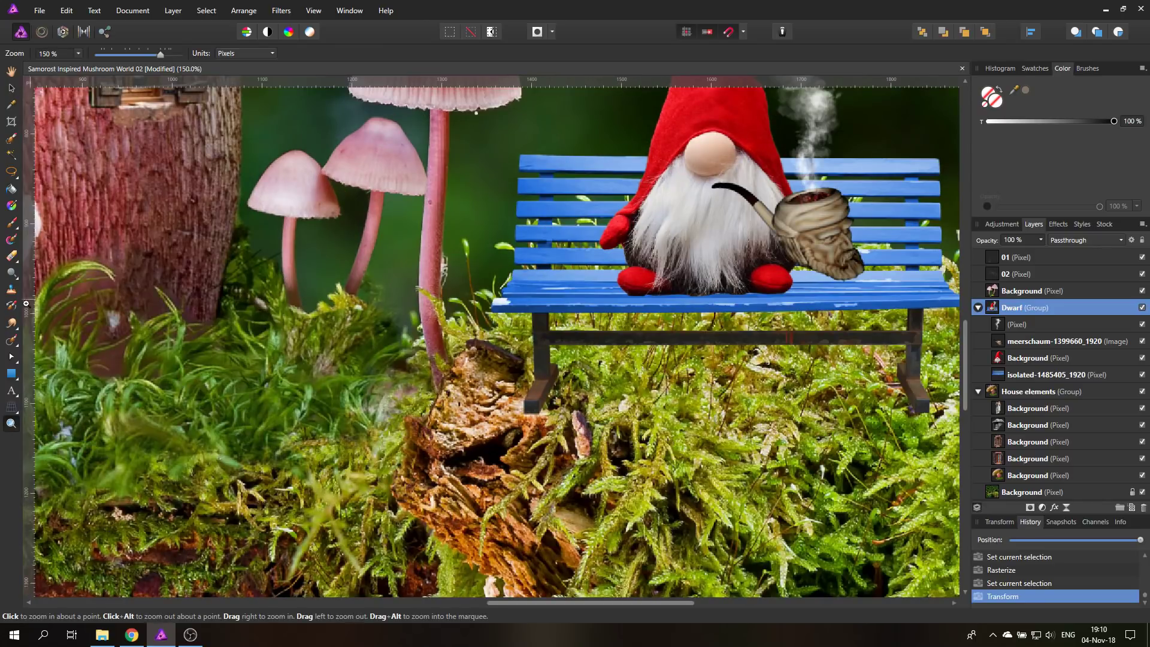
pyautogui.click(12, 256)
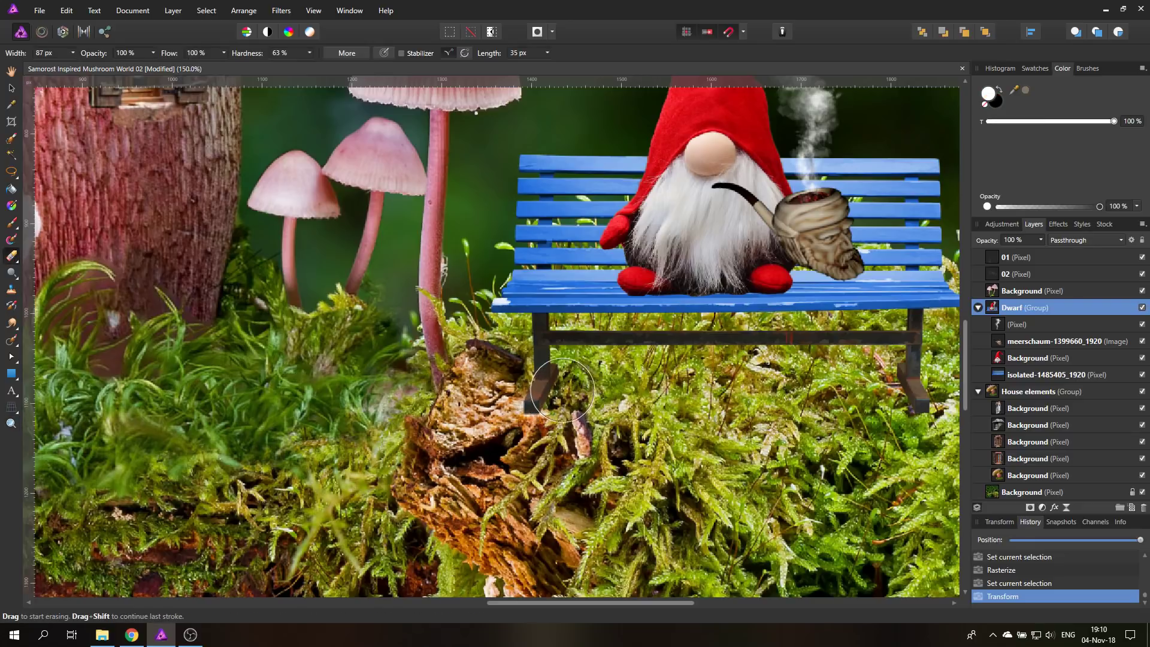
pyautogui.click(1007, 375)
pyautogui.moveTo(536, 384)
pyautogui.mouseDown()
pyautogui.moveTo(528, 395)
pyautogui.moveTo(556, 398)
pyautogui.mouseUp()
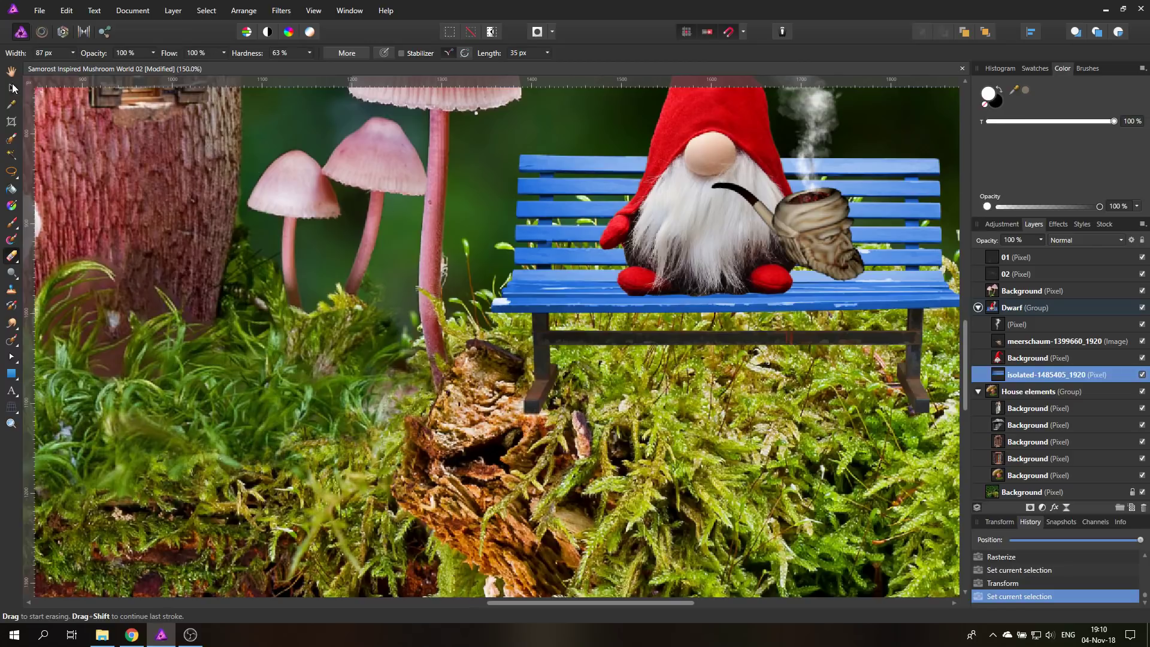
# Move the whole Dwarf group slightly left and up so the bench's left leg meets the bark edge.
pyautogui.click(11, 88)
pyautogui.click(1004, 308)
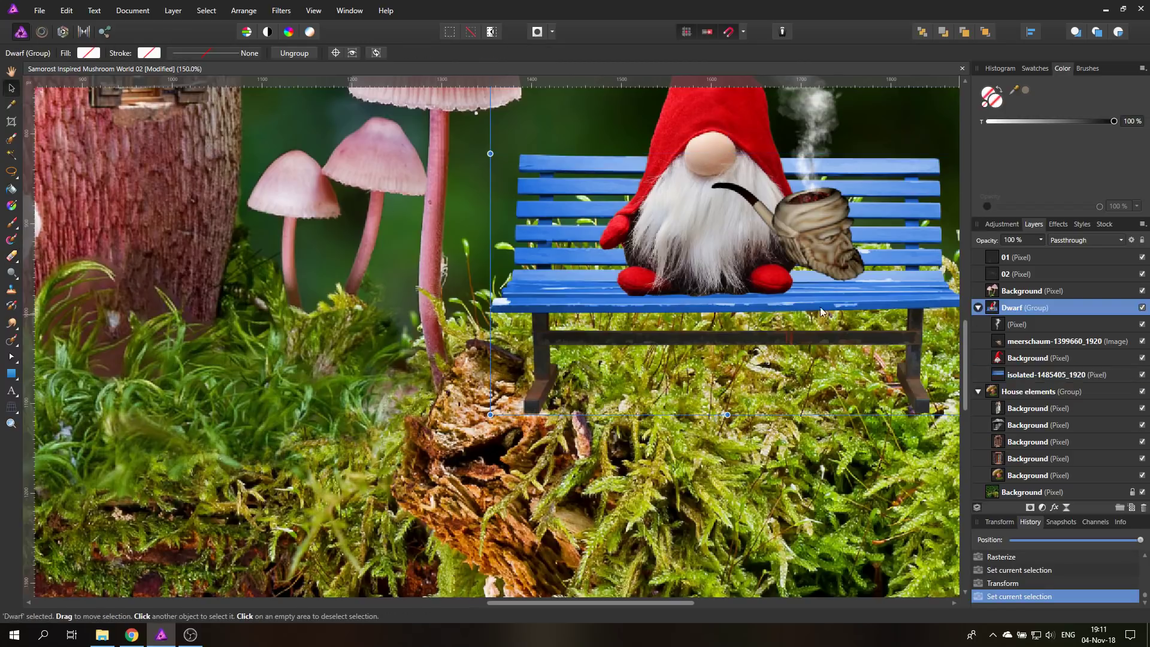
pyautogui.moveTo(660, 314); pyautogui.dragTo(634, 318)
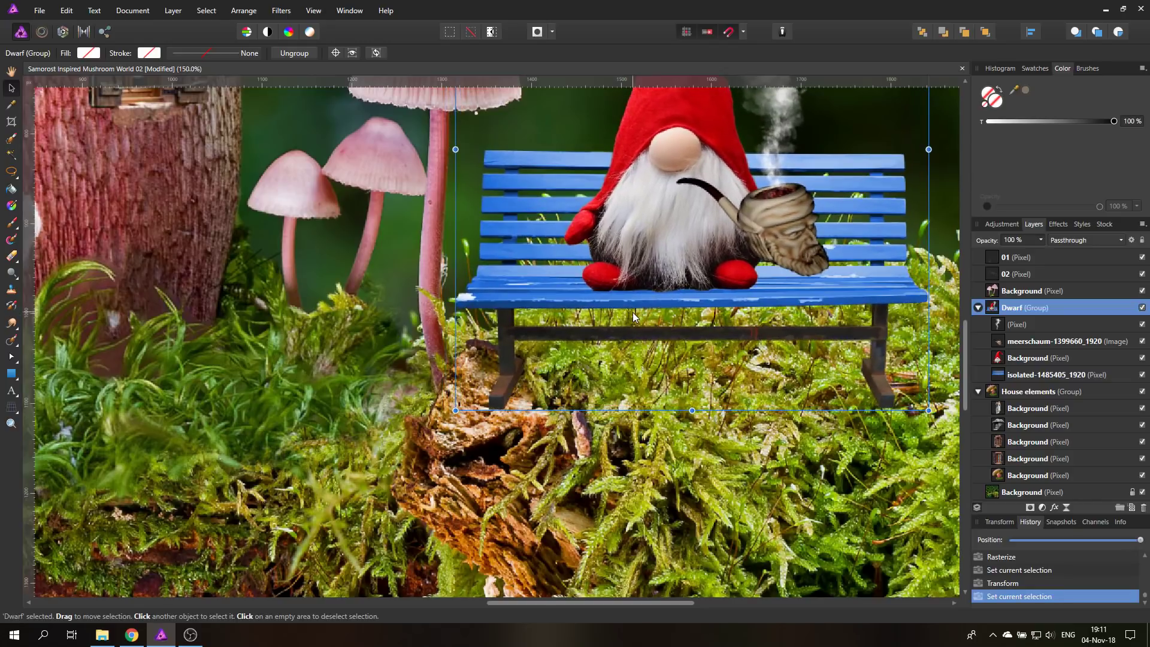
# Try erasing the left foot on the bench layer where it meets the bark, and undo the erasing.
pyautogui.click(1005, 377)
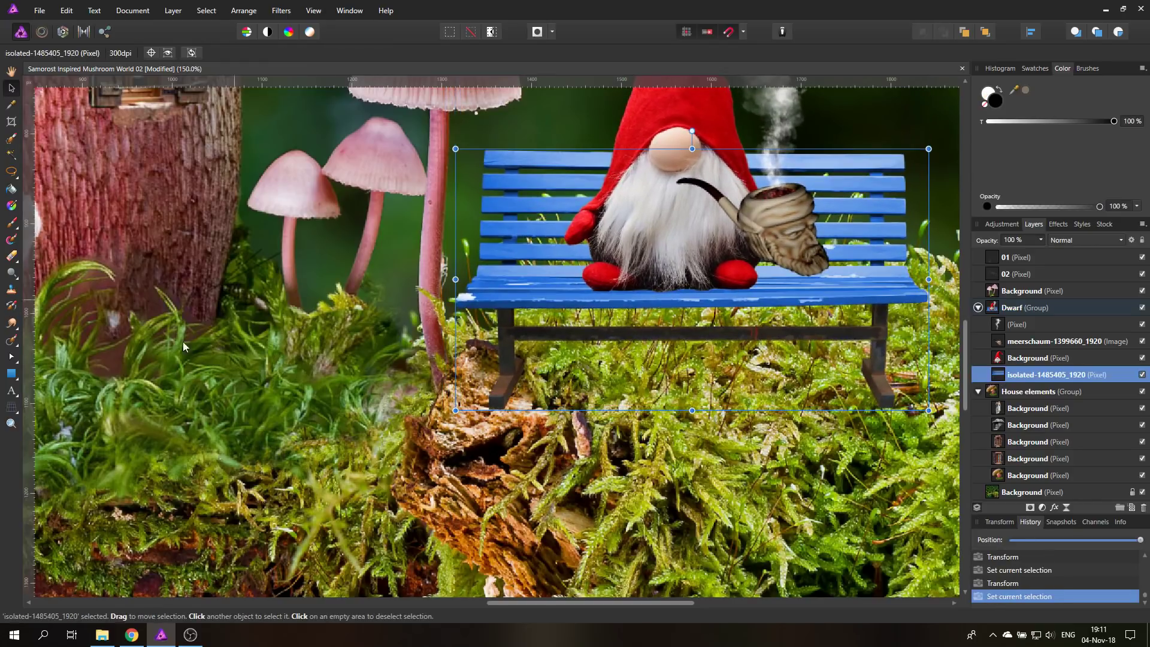
pyautogui.click(12, 257)
pyautogui.moveTo(475, 485); pyautogui.dragTo(506, 383)
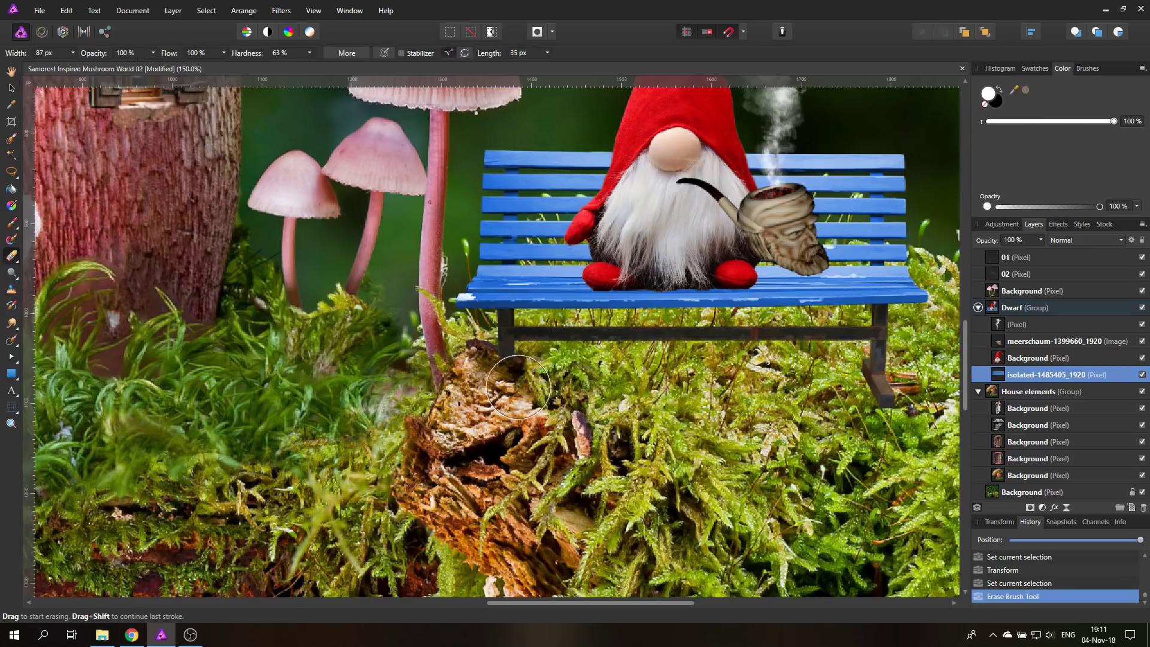
pyautogui.moveTo(484, 372)
pyautogui.mouseDown()
pyautogui.moveTo(514, 402)
pyautogui.moveTo(472, 382)
pyautogui.moveTo(498, 385)
pyautogui.mouseUp()
pyautogui.hotkey('ctrl', '0')
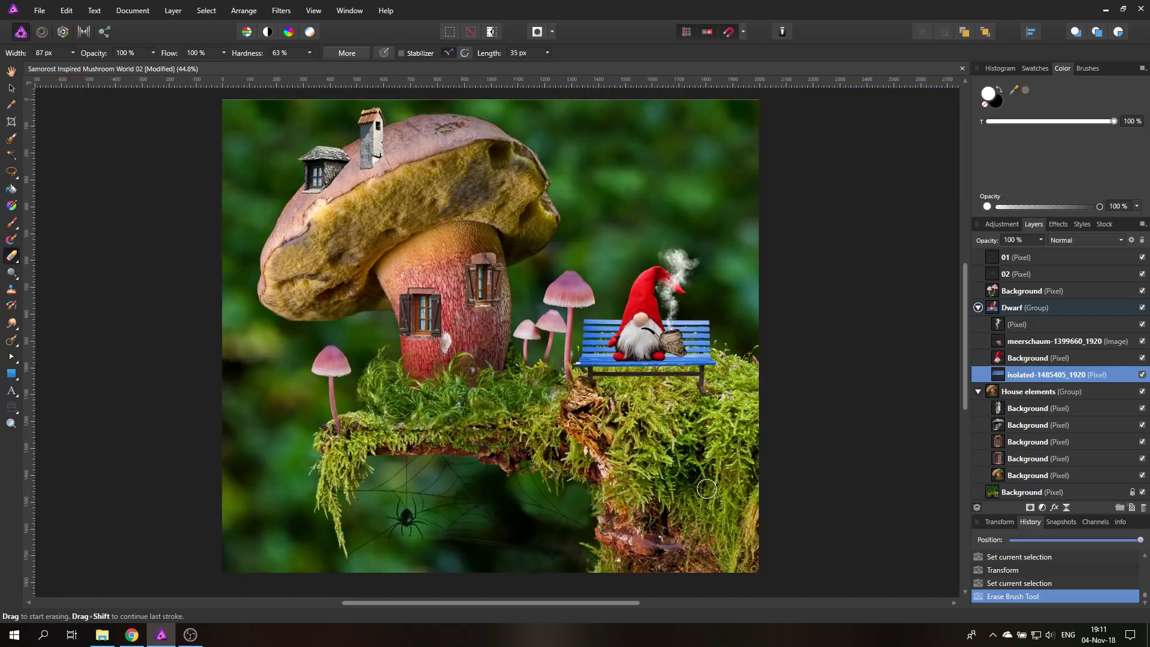
pyautogui.hotkey('ctrl', 'z')
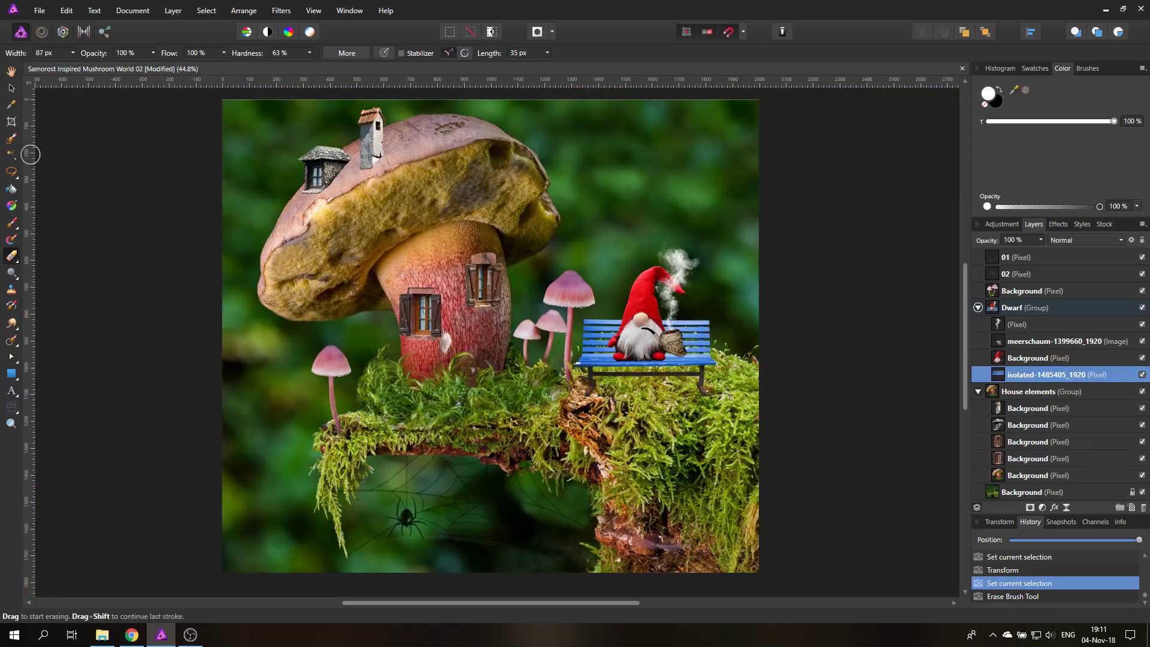
# Try moving the bench layer alone slightly down and right, and undo the move.
pyautogui.click(11, 87)
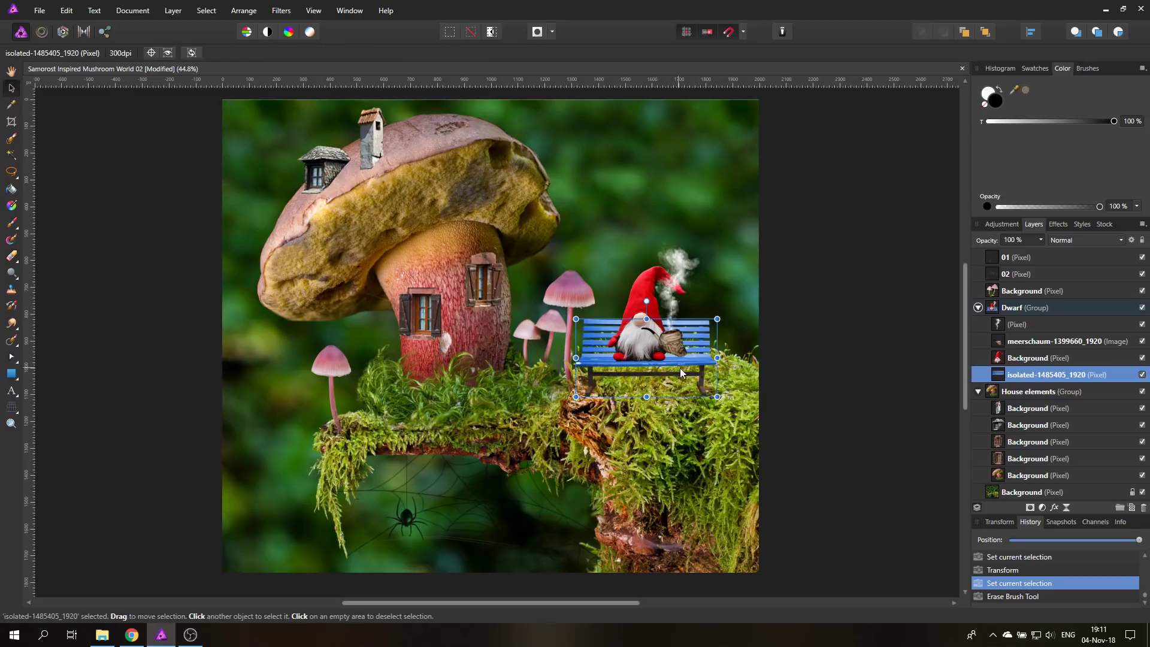
pyautogui.moveTo(680, 368); pyautogui.dragTo(685, 373)
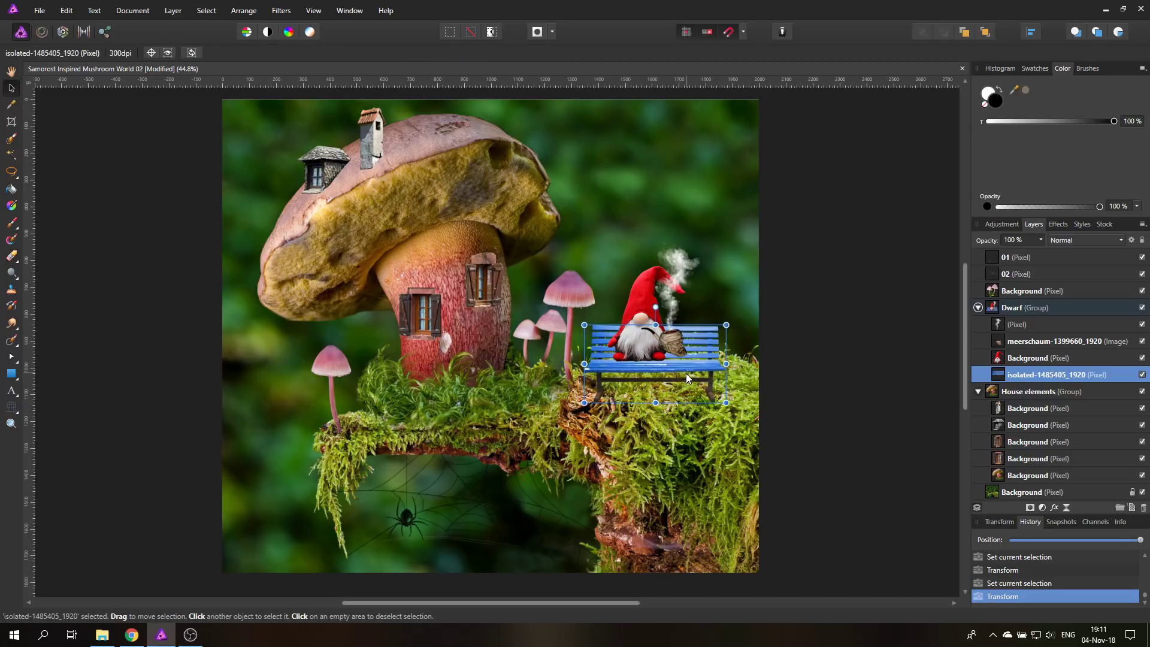
pyautogui.hotkey('ctrl', 'z')
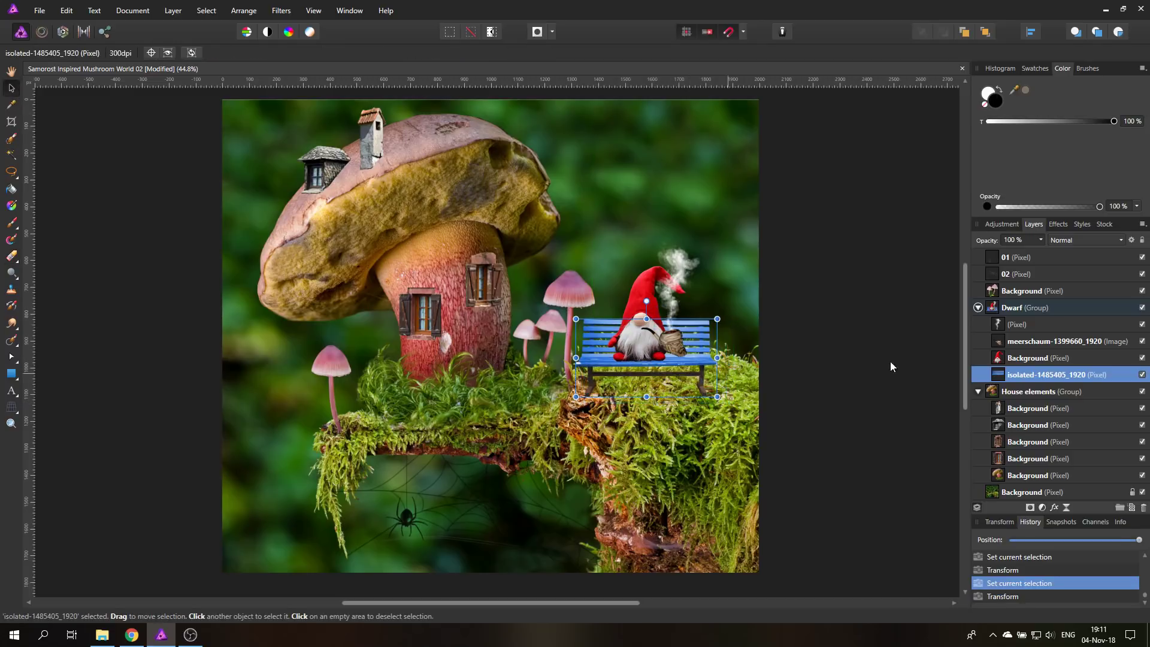
# Shift the whole Dwarf group slightly right and enlarge it a little proportionally.
pyautogui.click(992, 308)
pyautogui.moveTo(656, 353); pyautogui.dragTo(658, 353)
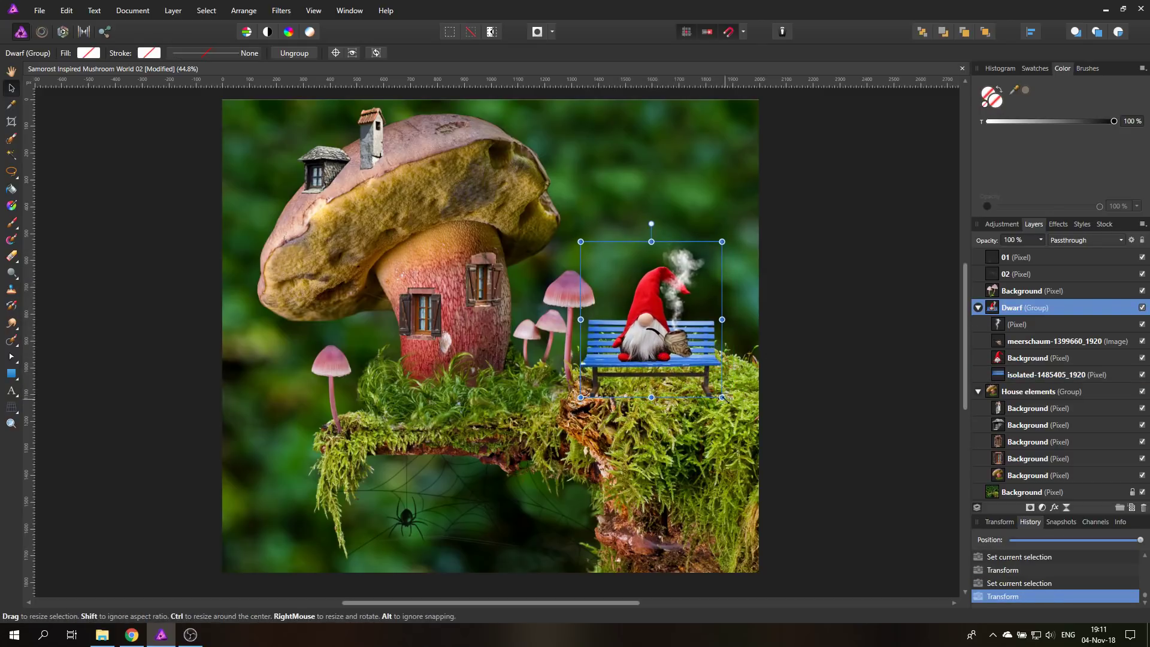
pyautogui.moveTo(723, 397); pyautogui.dragTo(711, 371)
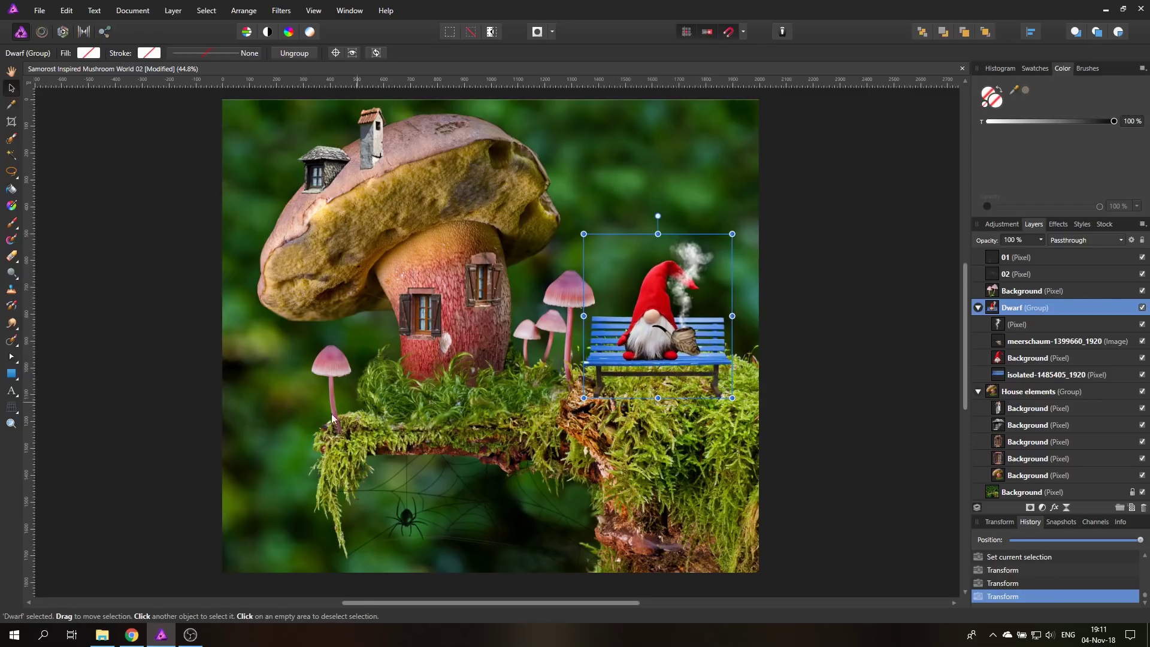
# Erase the foot of the bench's left leg on layer isolated-1485405_1920 so it sinks into the moss and bark.
pyautogui.click(11, 424)
pyautogui.moveTo(603, 385); pyautogui.dragTo(1023, 388)
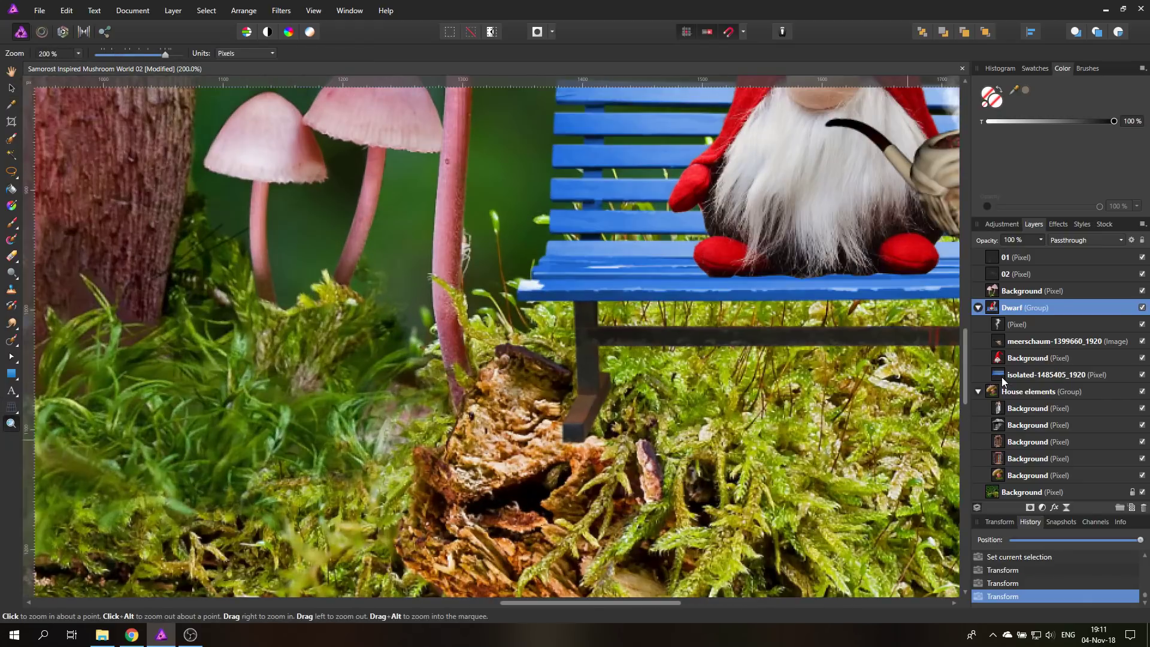
pyautogui.click(1003, 381)
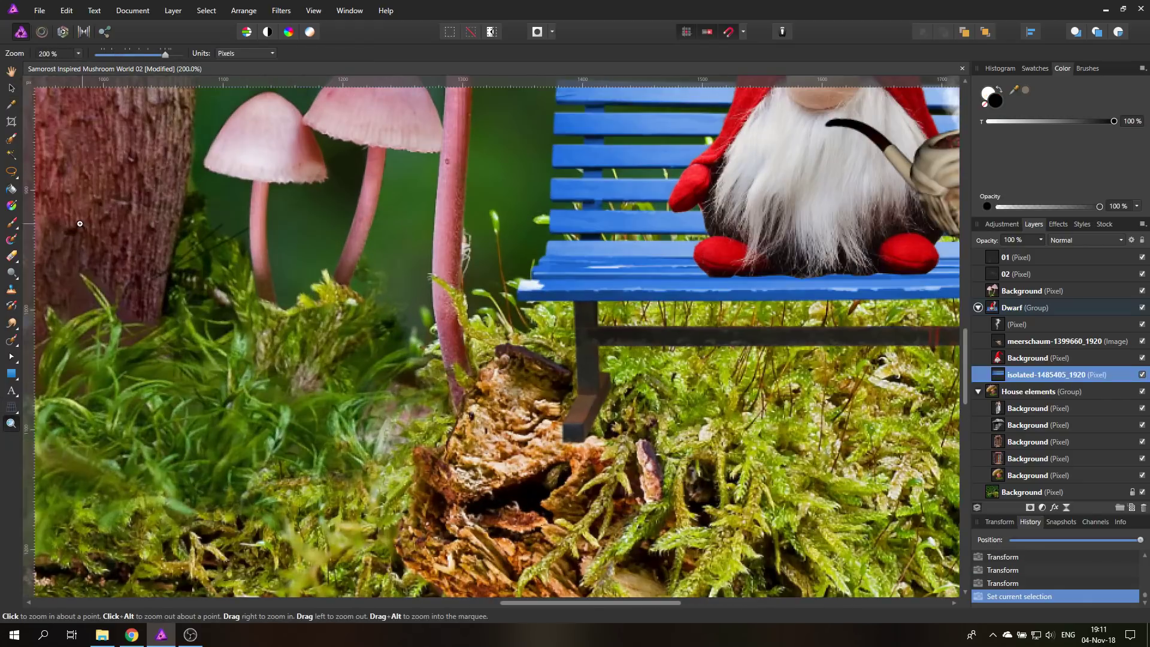
pyautogui.click(14, 258)
pyautogui.moveTo(564, 479)
pyautogui.mouseDown()
pyautogui.moveTo(576, 448)
pyautogui.moveTo(560, 432)
pyautogui.moveTo(602, 436)
pyautogui.moveTo(638, 404)
pyautogui.moveTo(599, 430)
pyautogui.moveTo(559, 429)
pyautogui.moveTo(569, 417)
pyautogui.moveTo(621, 418)
pyautogui.moveTo(570, 422)
pyautogui.moveTo(628, 406)
pyautogui.moveTo(577, 427)
pyautogui.moveTo(575, 454)
pyautogui.mouseUp()
pyautogui.hotkey('ctrl', '0')
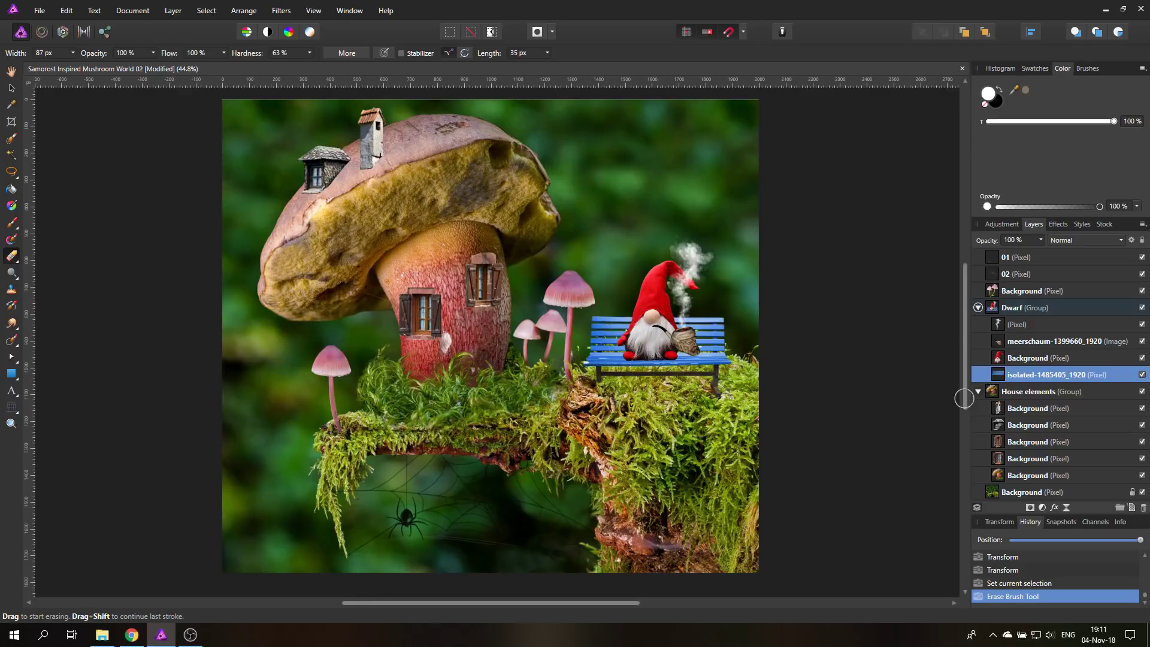
# Toggle the House elements group off and on to check what it contains.
pyautogui.click(995, 392)
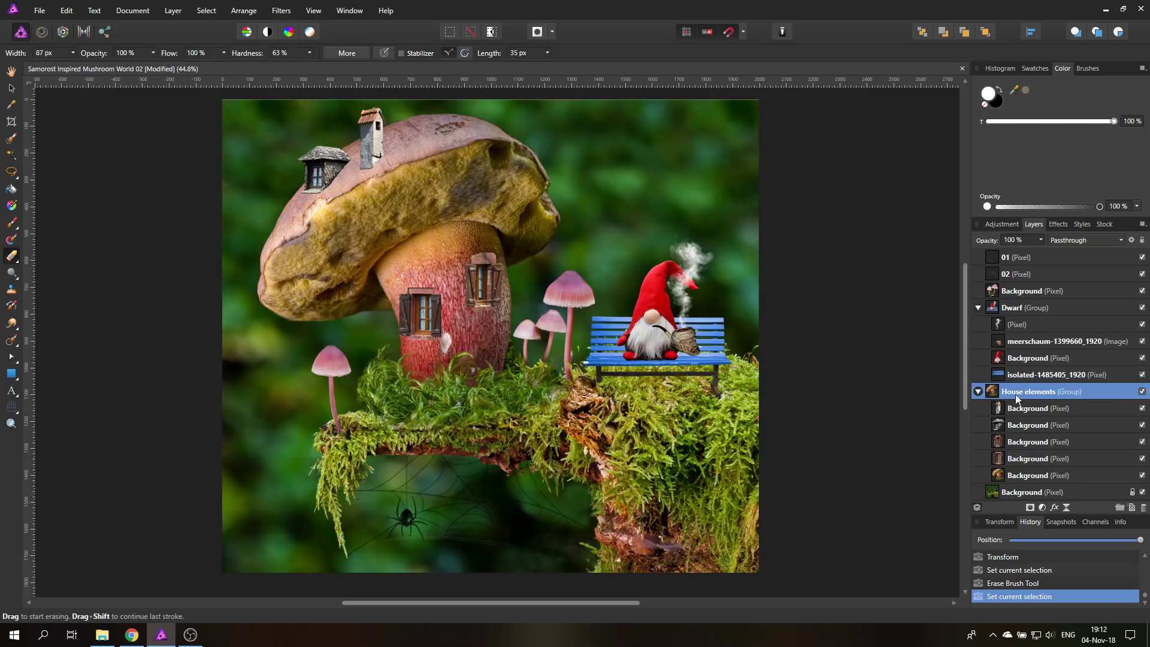
pyautogui.click(1143, 392)
pyautogui.click(1143, 392)
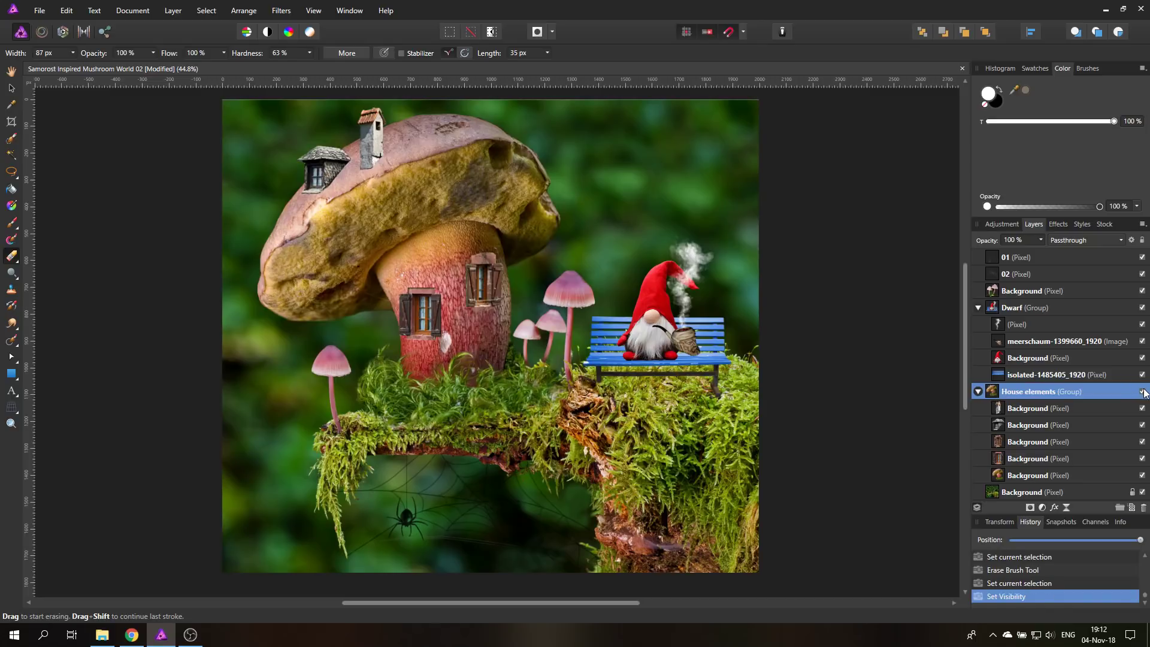
pyautogui.click(1144, 392)
pyautogui.click(1144, 392)
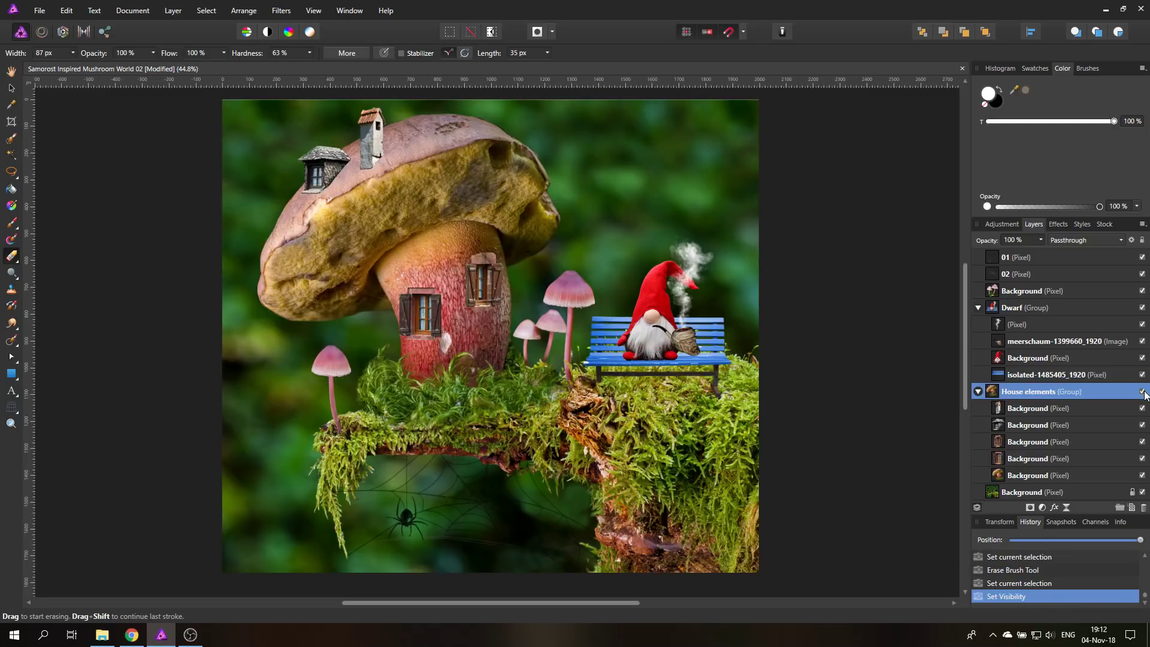
# Add a Color Balance adjustment atop the House elements group with midtones Cyan/Red 19%, Magenta/Green -9% and Yellow/Blue about -52%.
pyautogui.click(998, 409)
pyautogui.click(1043, 509)
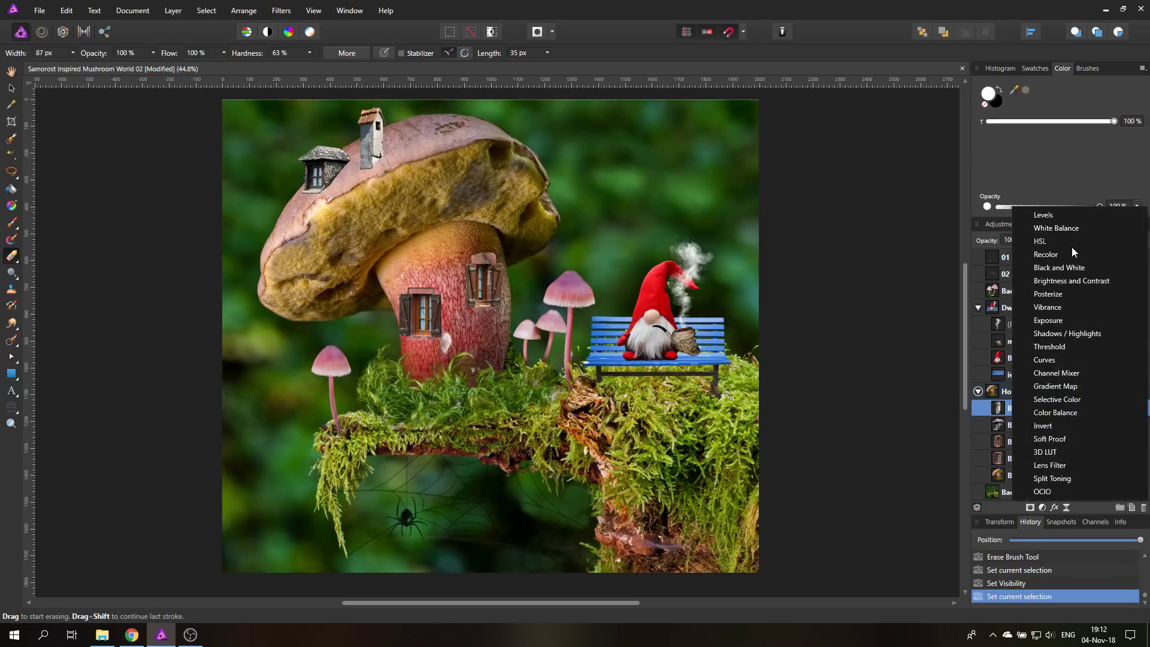
pyautogui.click(1058, 411)
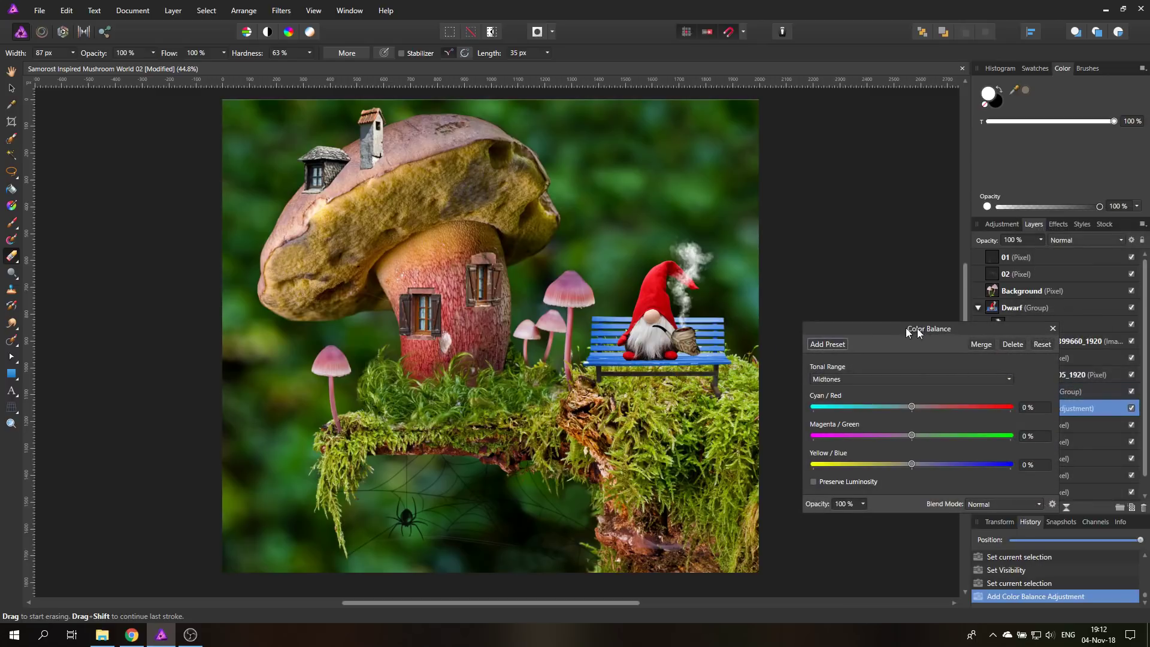
pyautogui.moveTo(918, 328); pyautogui.dragTo(815, 343)
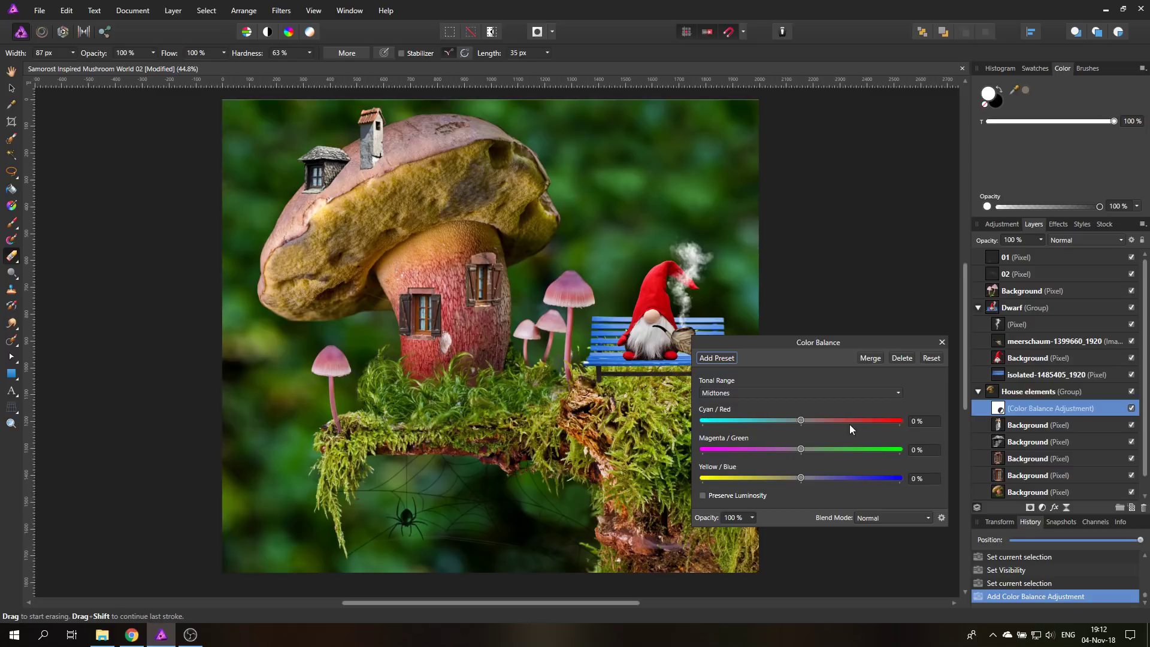
pyautogui.moveTo(800, 419); pyautogui.dragTo(828, 421)
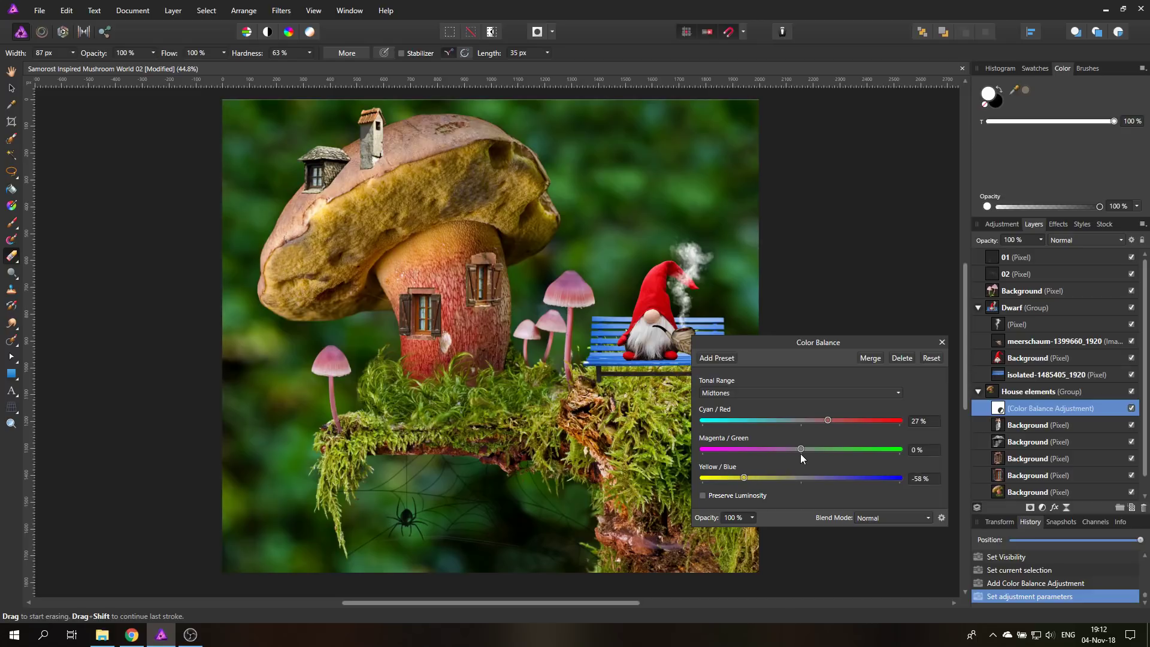
pyautogui.moveTo(801, 450); pyautogui.dragTo(831, 422)
pyautogui.moveTo(797, 342)
pyautogui.mouseDown()
pyautogui.moveTo(863, 342)
pyautogui.moveTo(866, 250)
pyautogui.moveTo(845, 249)
pyautogui.moveTo(816, 396)
pyautogui.moveTo(853, 401)
pyautogui.moveTo(796, 362)
pyautogui.mouseUp()
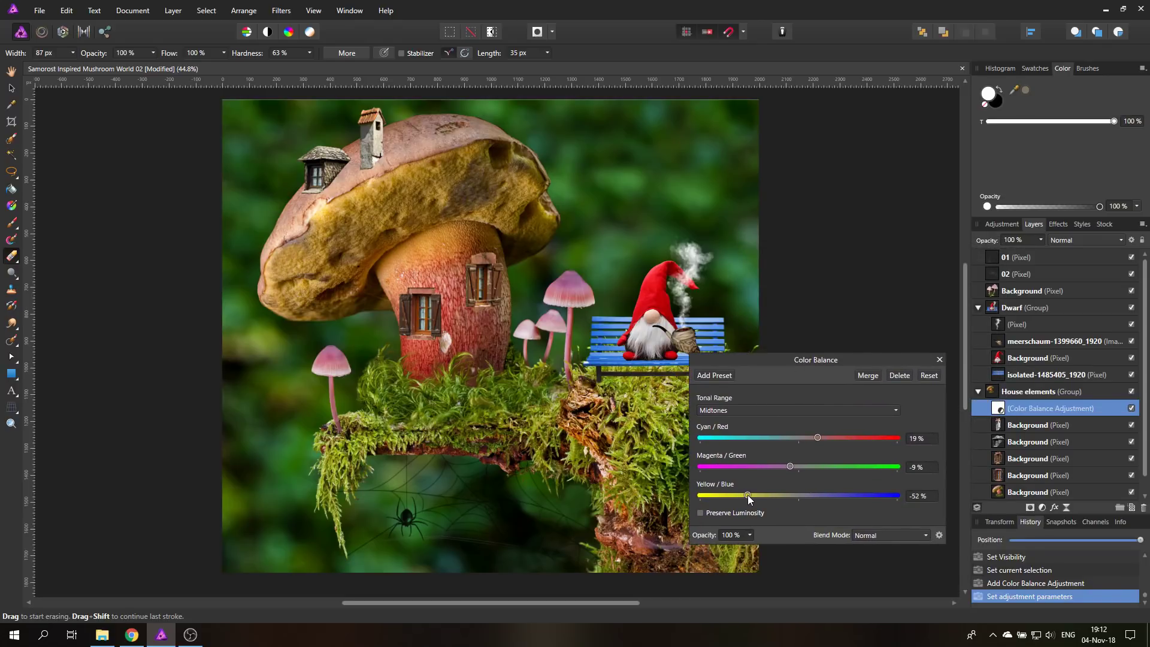
pyautogui.moveTo(745, 495)
pyautogui.mouseDown()
pyautogui.moveTo(706, 494)
pyautogui.moveTo(764, 495)
pyautogui.moveTo(698, 495)
pyautogui.moveTo(862, 495)
pyautogui.moveTo(665, 495)
pyautogui.moveTo(768, 498)
pyautogui.moveTo(742, 498)
pyautogui.mouseUp()
pyautogui.moveTo(753, 497); pyautogui.dragTo(746, 497)
pyautogui.click(940, 360)
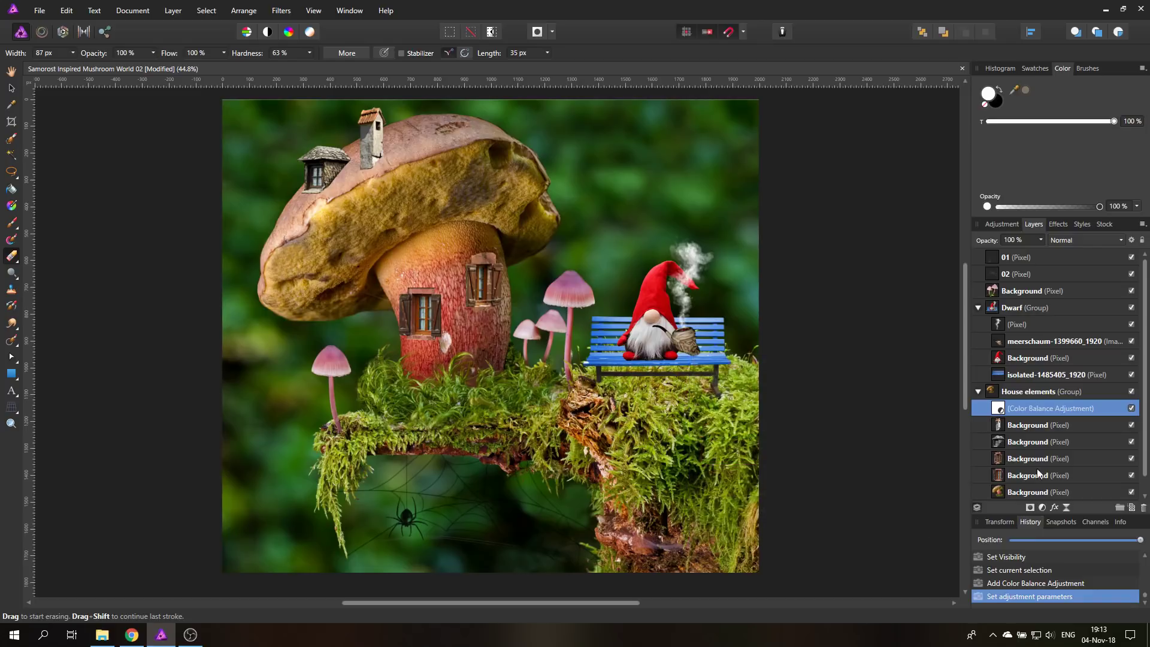
# Add a Color Balance adjustment nested inside the chimney layer and set its midtones Yellow/Blue to -33%.
pyautogui.click(1024, 427)
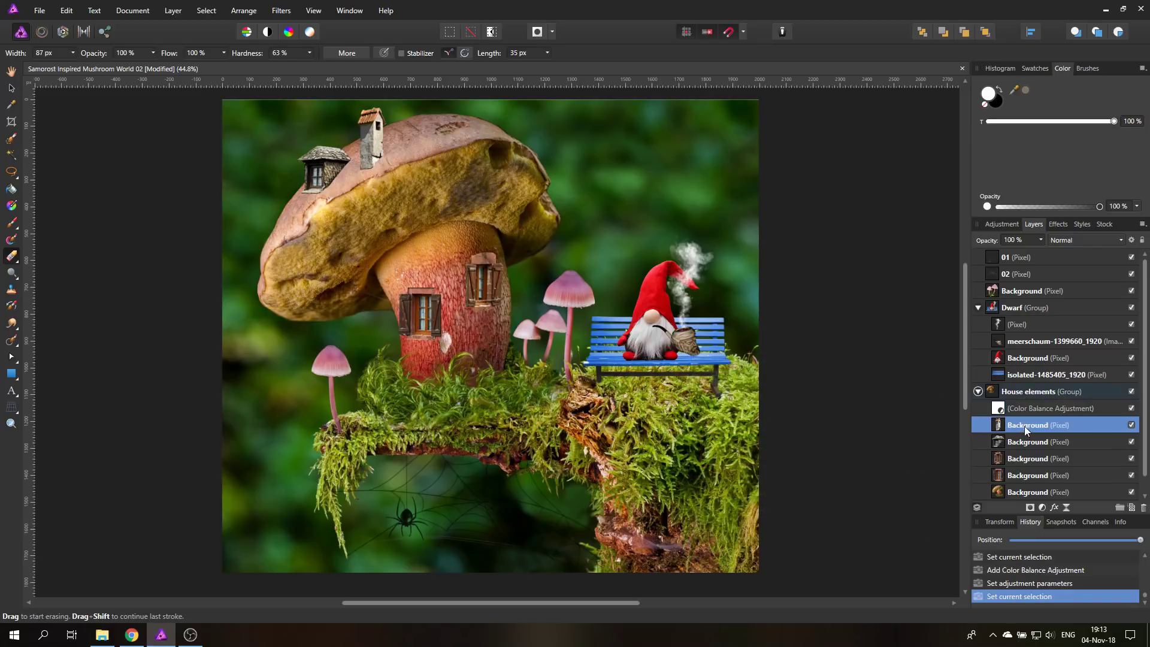
pyautogui.click(1042, 507)
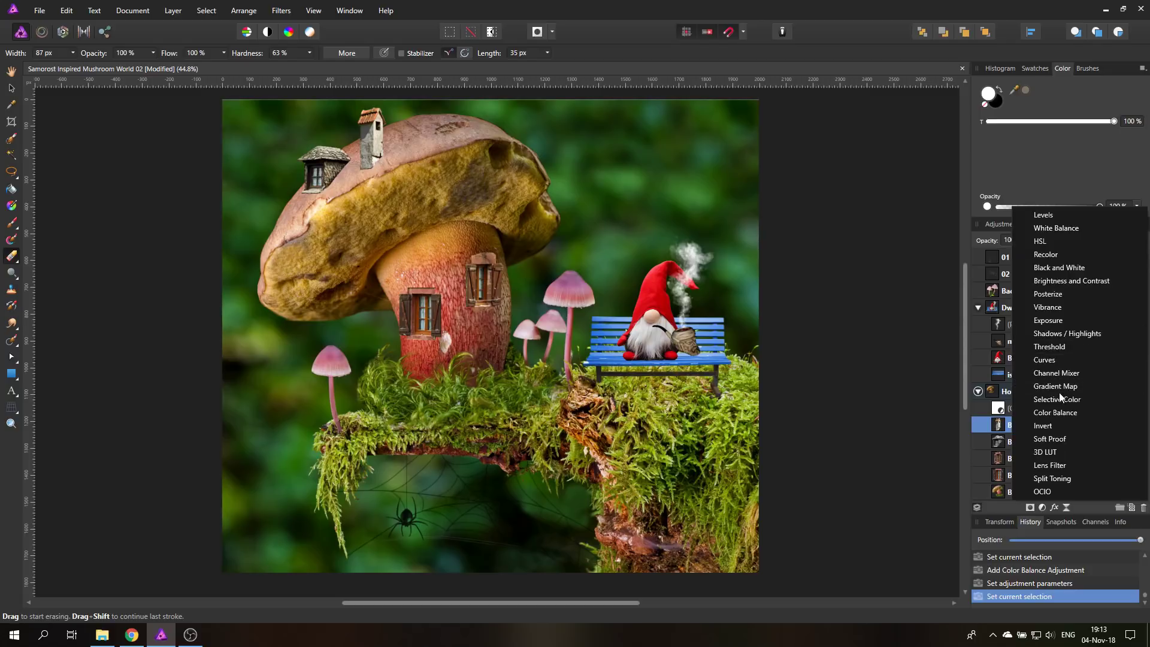
pyautogui.click(1063, 412)
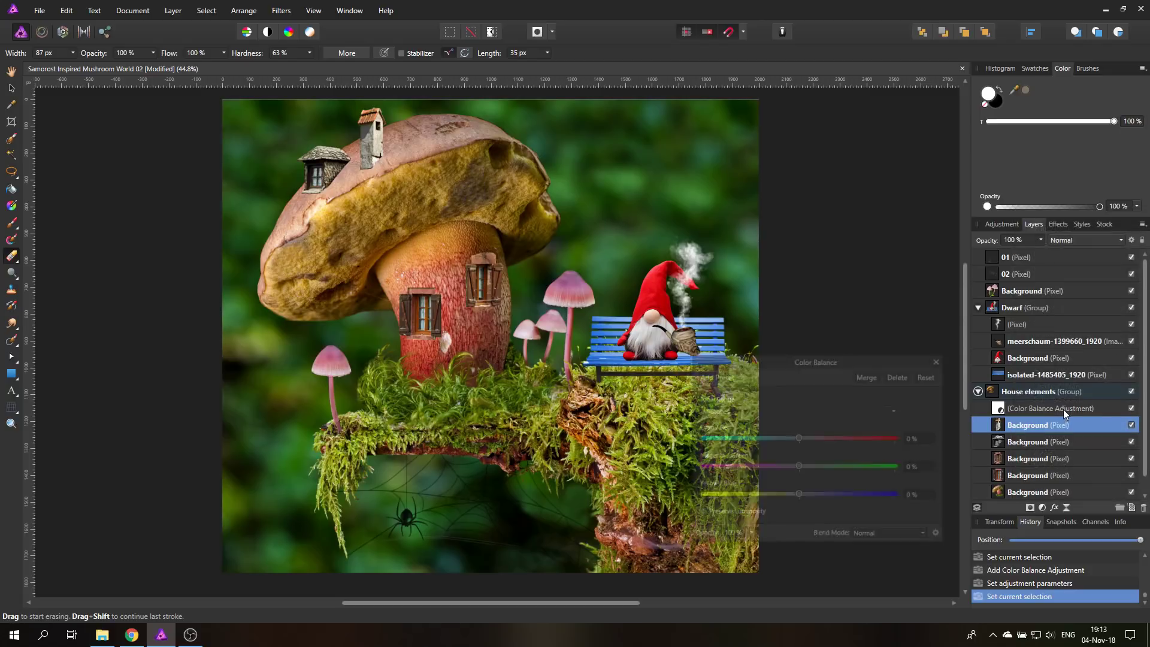
pyautogui.hotkey('ctrl', 'b')
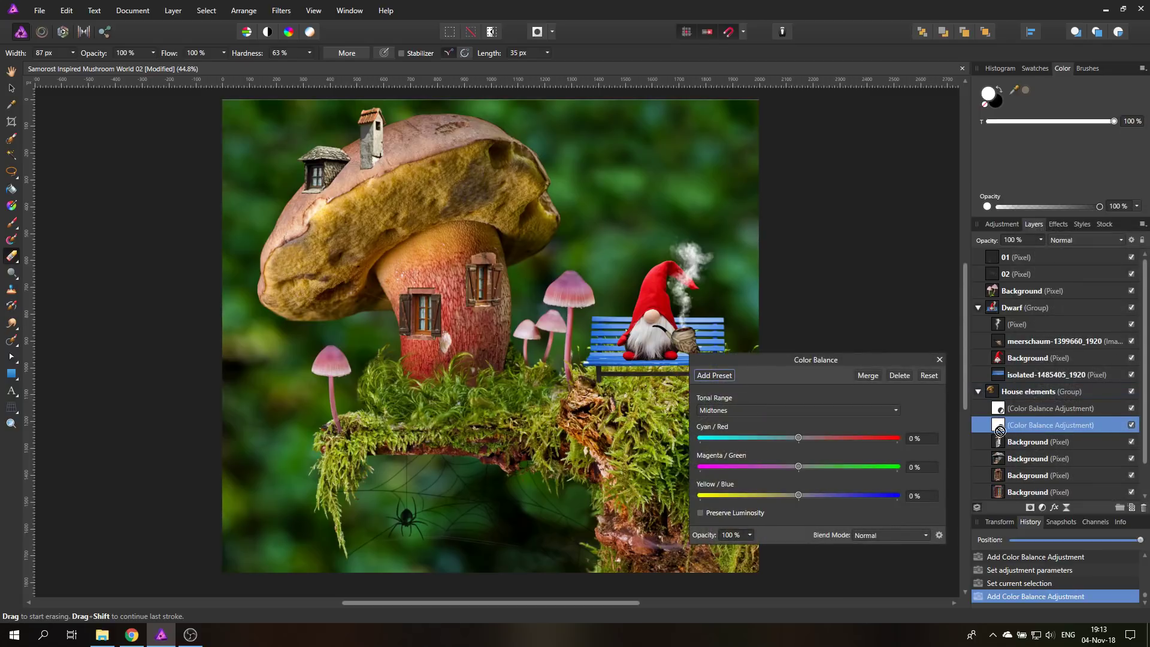
pyautogui.moveTo(1011, 442); pyautogui.dragTo(1011, 442)
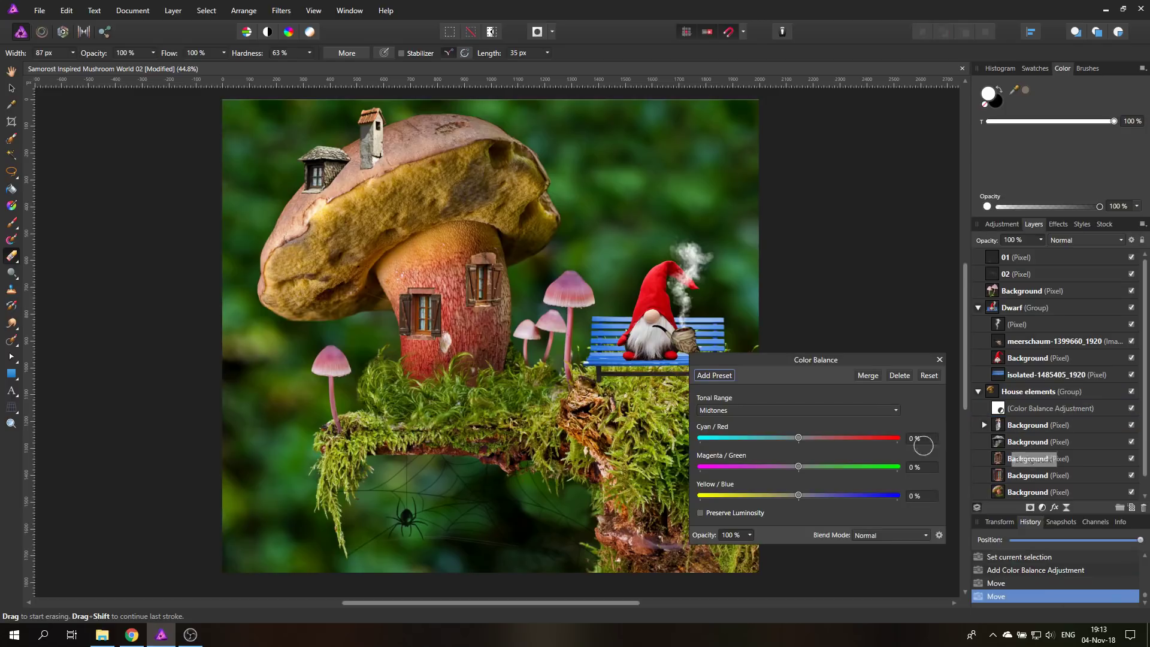
pyautogui.moveTo(799, 496); pyautogui.dragTo(768, 499)
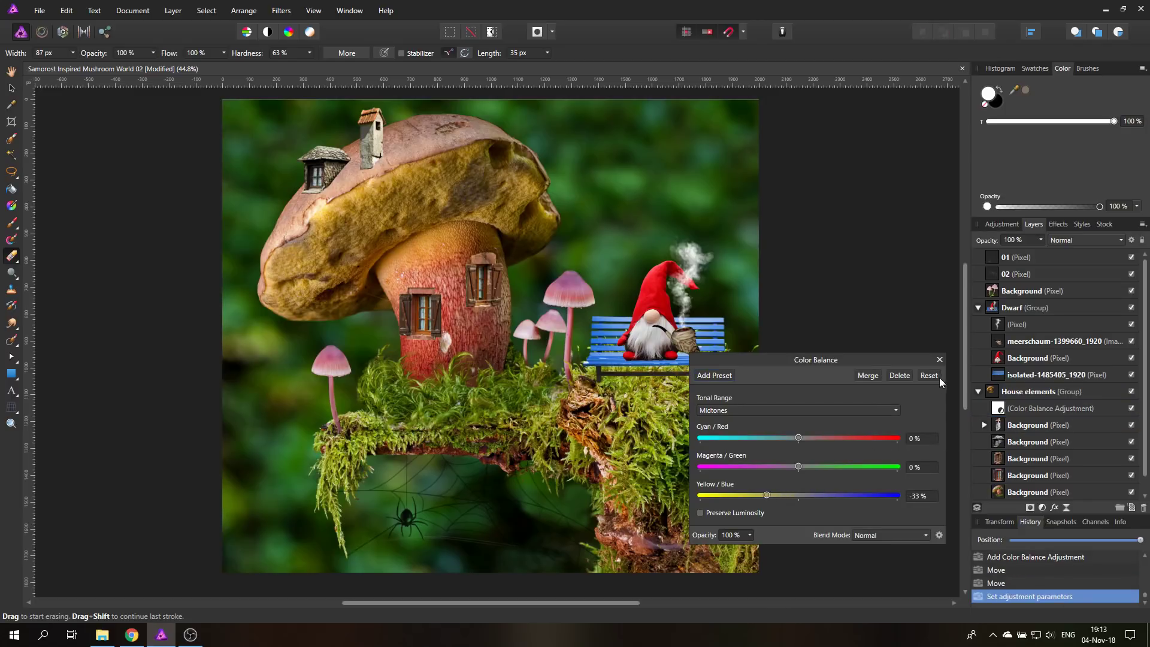
pyautogui.click(939, 359)
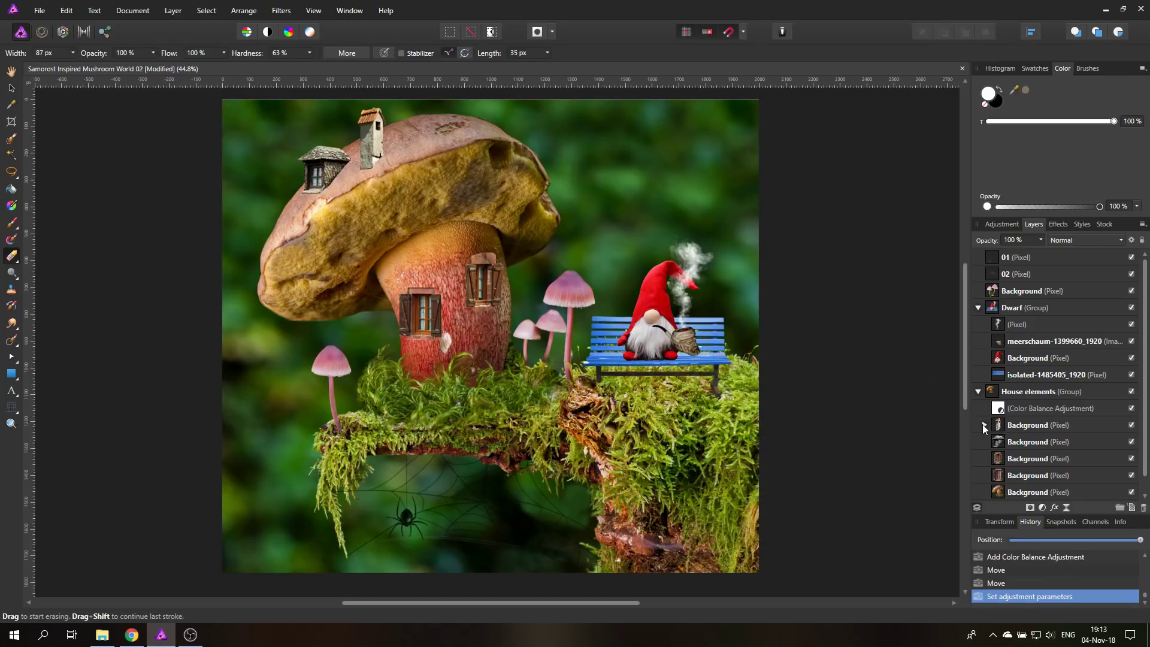
# Duplicate the chimney layer's Color Balance adjustment and nest the copy inside the roof dormer layer of the House elements group.
pyautogui.click(984, 424)
pyautogui.rightClick(1007, 441)
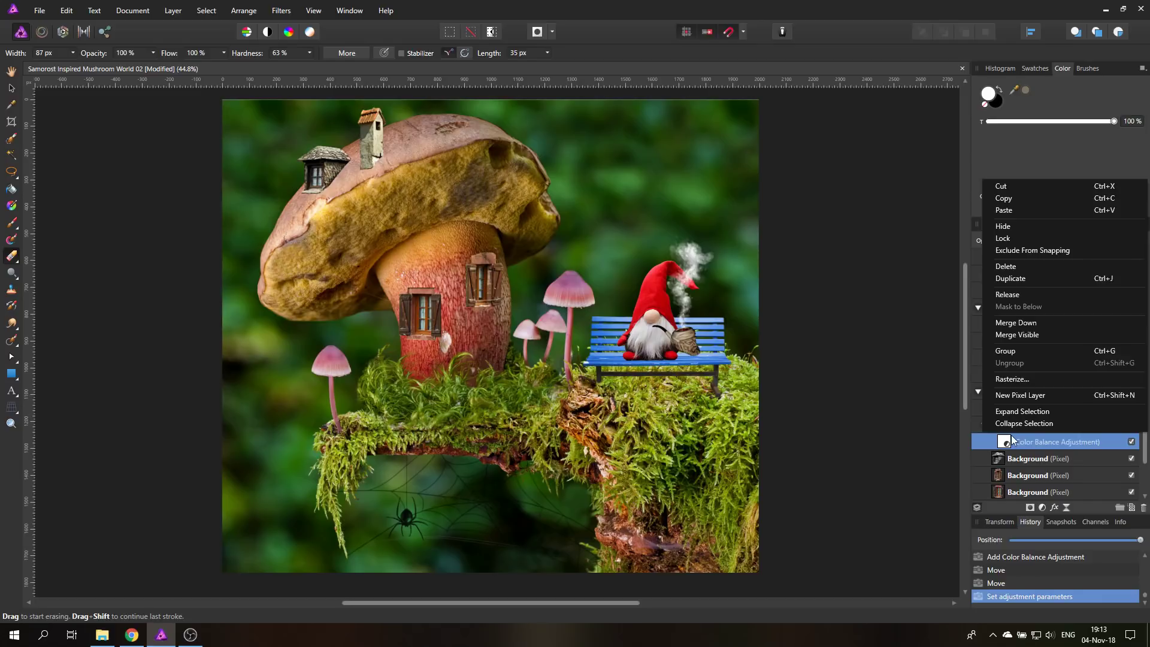
pyautogui.hotkey('ctrl', 'j')
pyautogui.moveTo(1006, 442); pyautogui.dragTo(1021, 475)
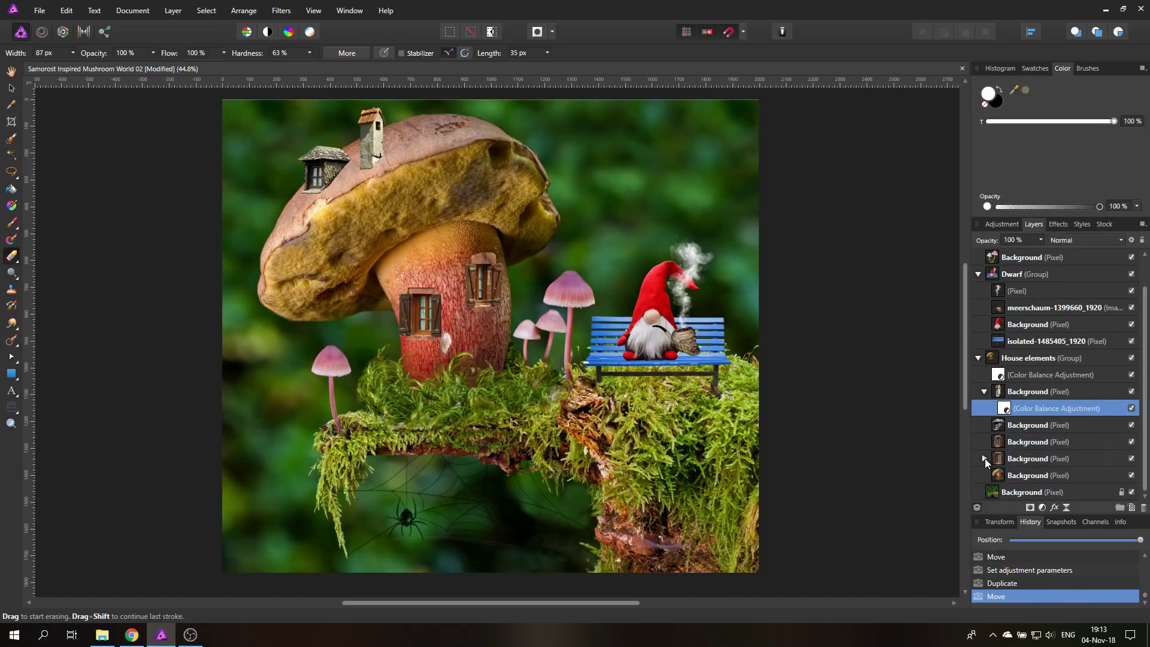
pyautogui.click(985, 458)
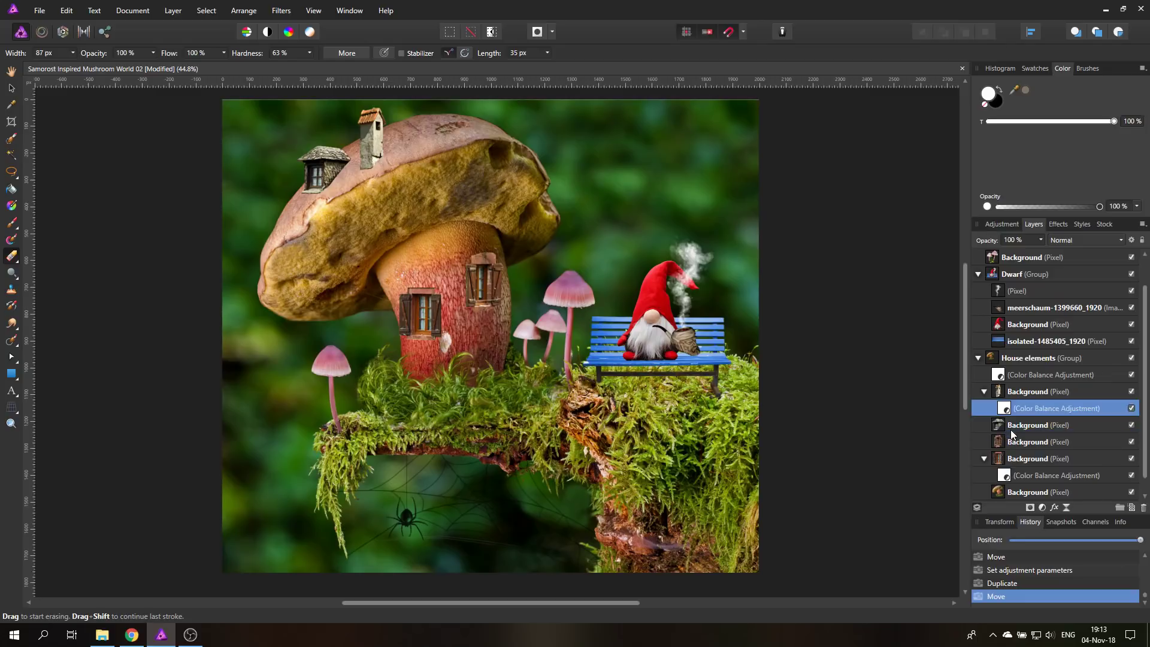
pyautogui.moveTo(1016, 475); pyautogui.dragTo(1011, 430)
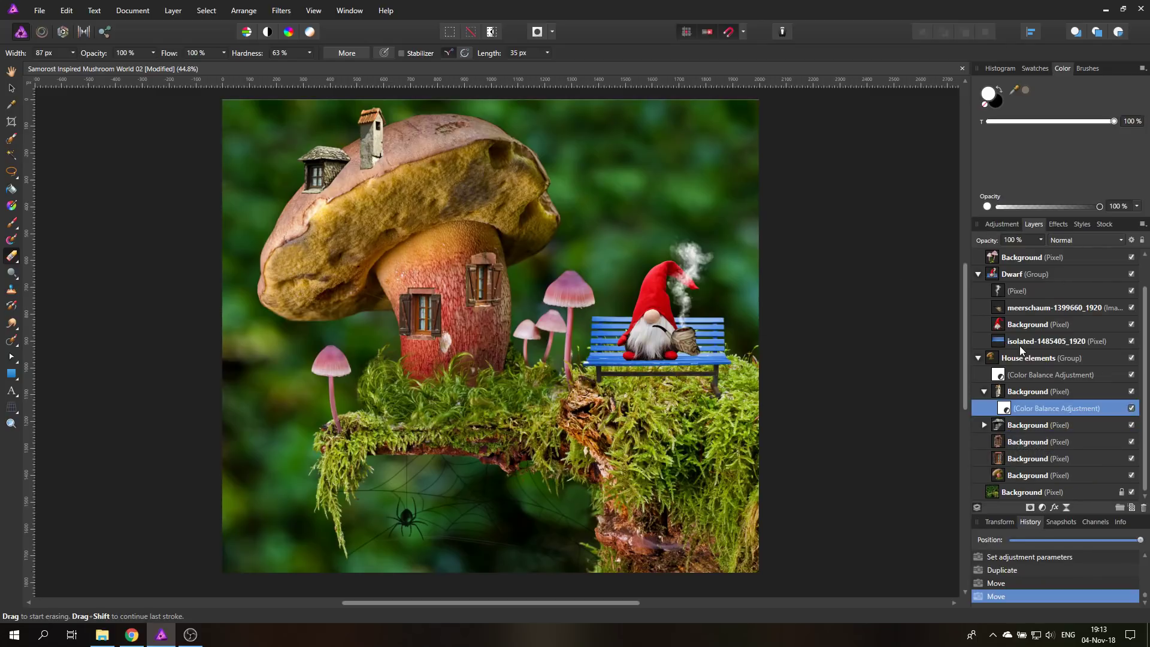
pyautogui.click(979, 358)
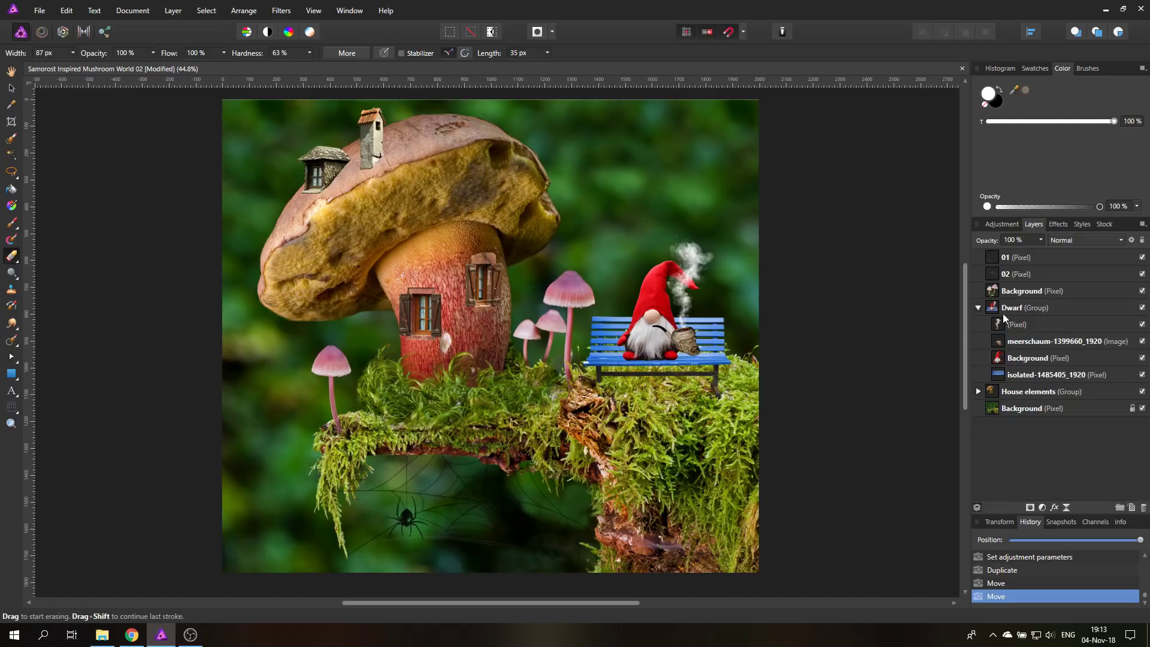
# Add a Color Balance adjustment atop the Dwarf group, shifting its midtones strongly toward yellow and slightly toward red.
pyautogui.click(1000, 329)
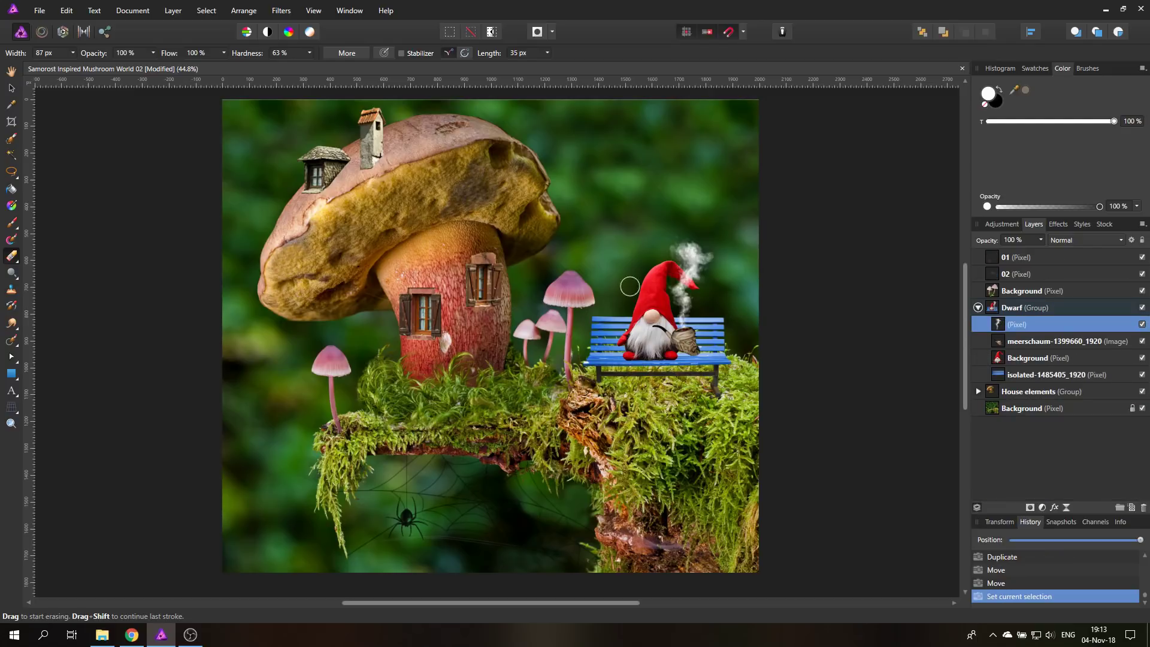
pyautogui.click(1043, 508)
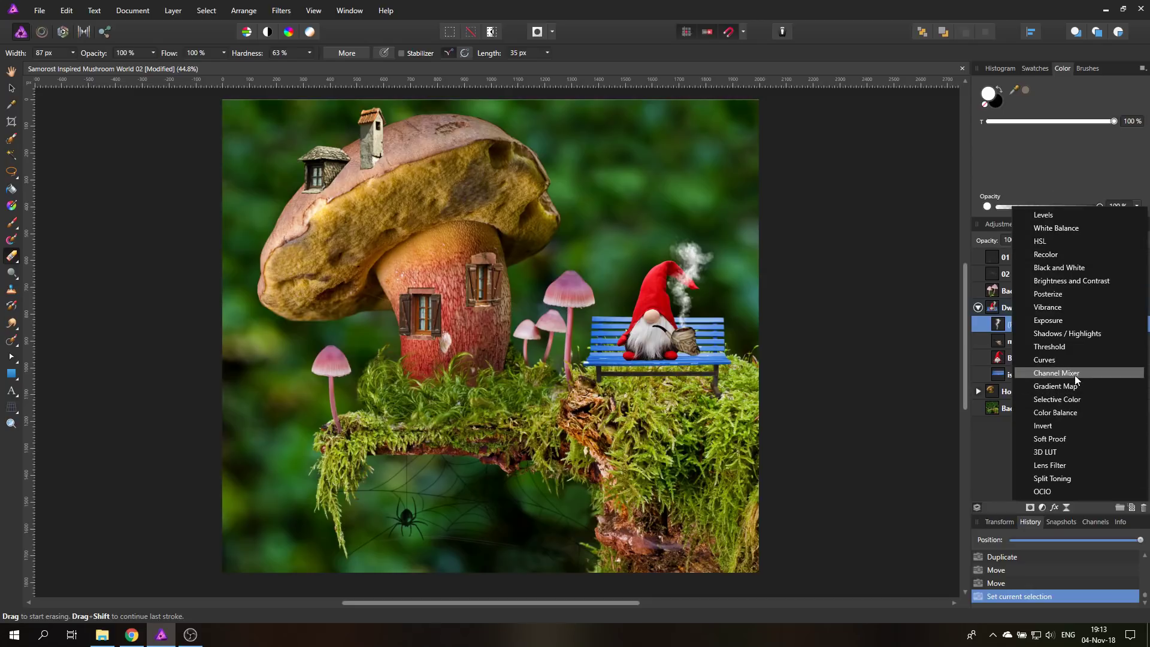
pyautogui.click(1069, 417)
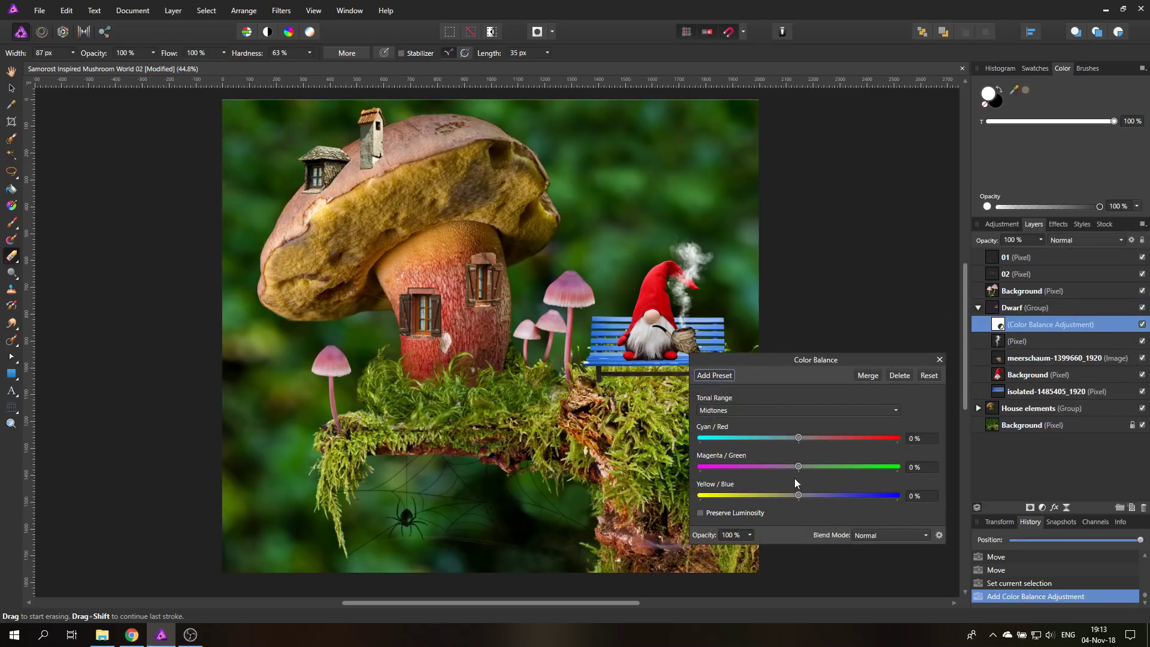
pyautogui.moveTo(797, 495); pyautogui.dragTo(743, 495)
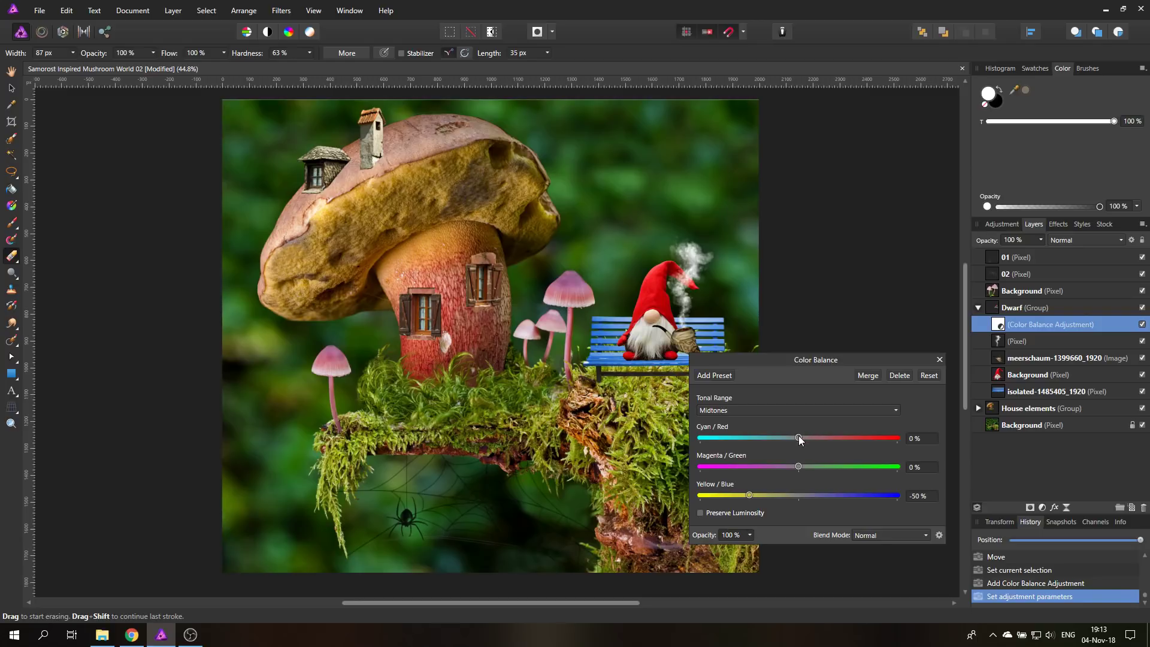
pyautogui.moveTo(799, 436)
pyautogui.mouseDown()
pyautogui.moveTo(853, 437)
pyautogui.moveTo(808, 440)
pyautogui.mouseUp()
pyautogui.moveTo(743, 497); pyautogui.dragTo(752, 499)
pyautogui.click(940, 360)
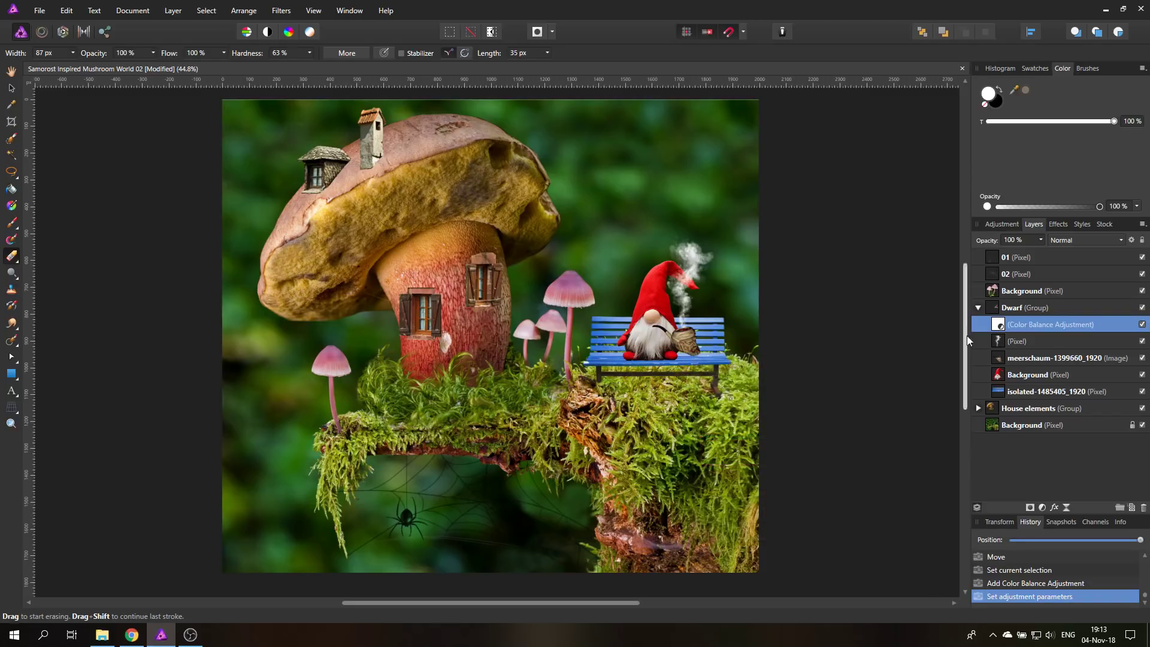
# Add a Curves adjustment and nest it inside the bench layer isolated-1485405_1920.
pyautogui.click(1005, 393)
pyautogui.click(1043, 507)
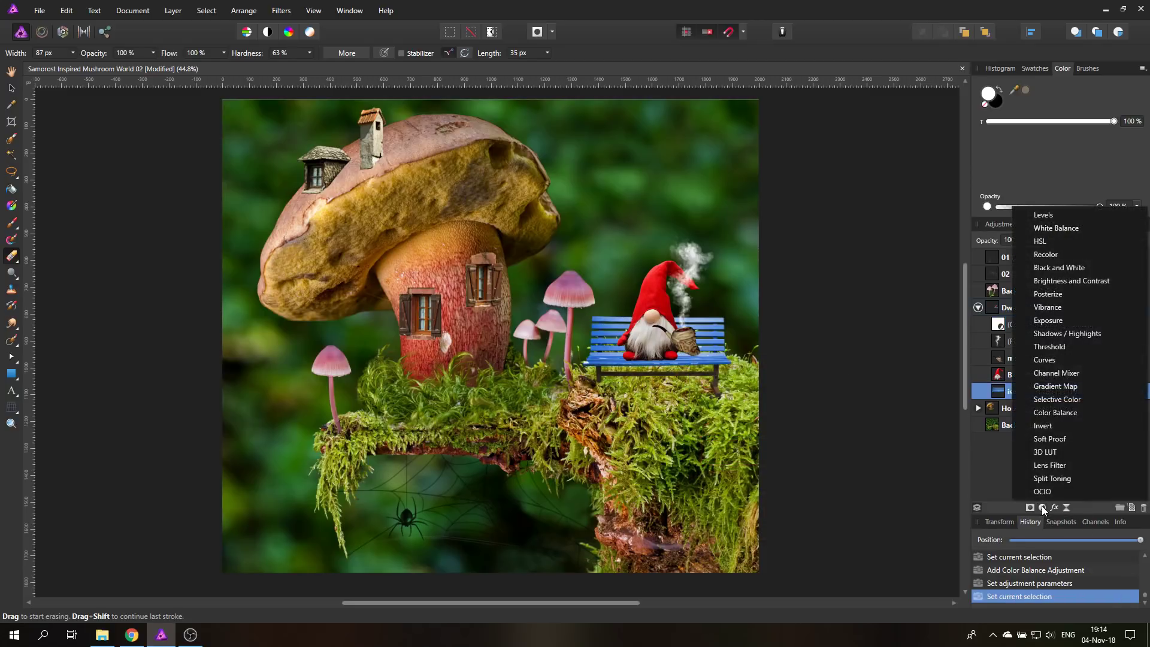
pyautogui.click(1059, 361)
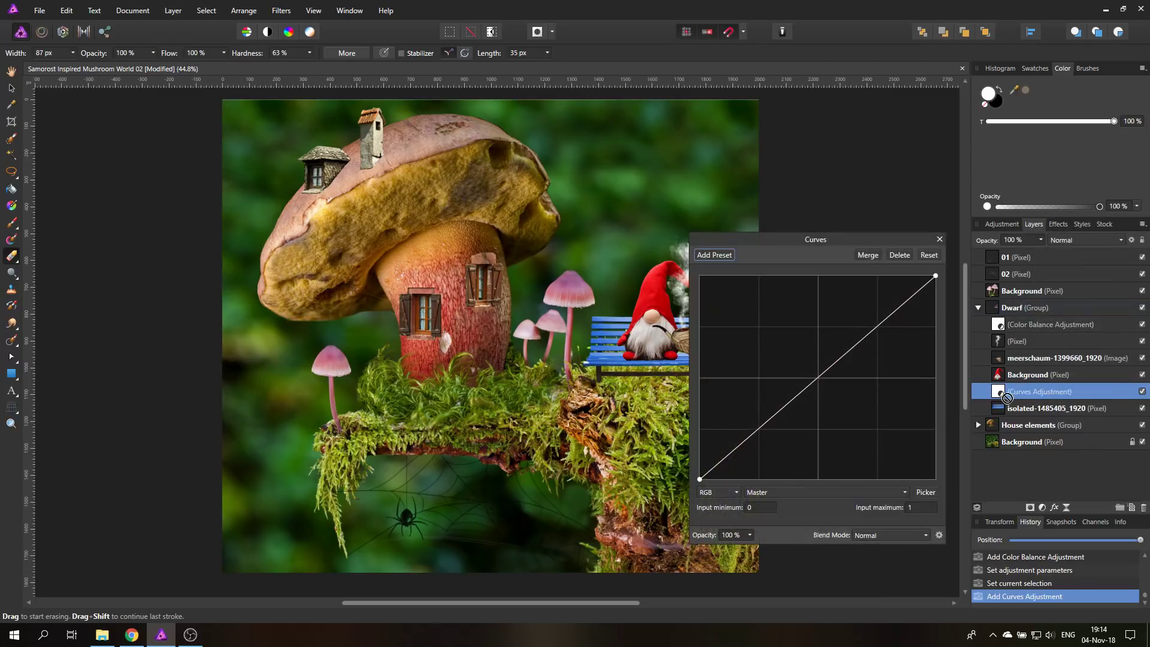
pyautogui.moveTo(1012, 395); pyautogui.dragTo(1001, 389)
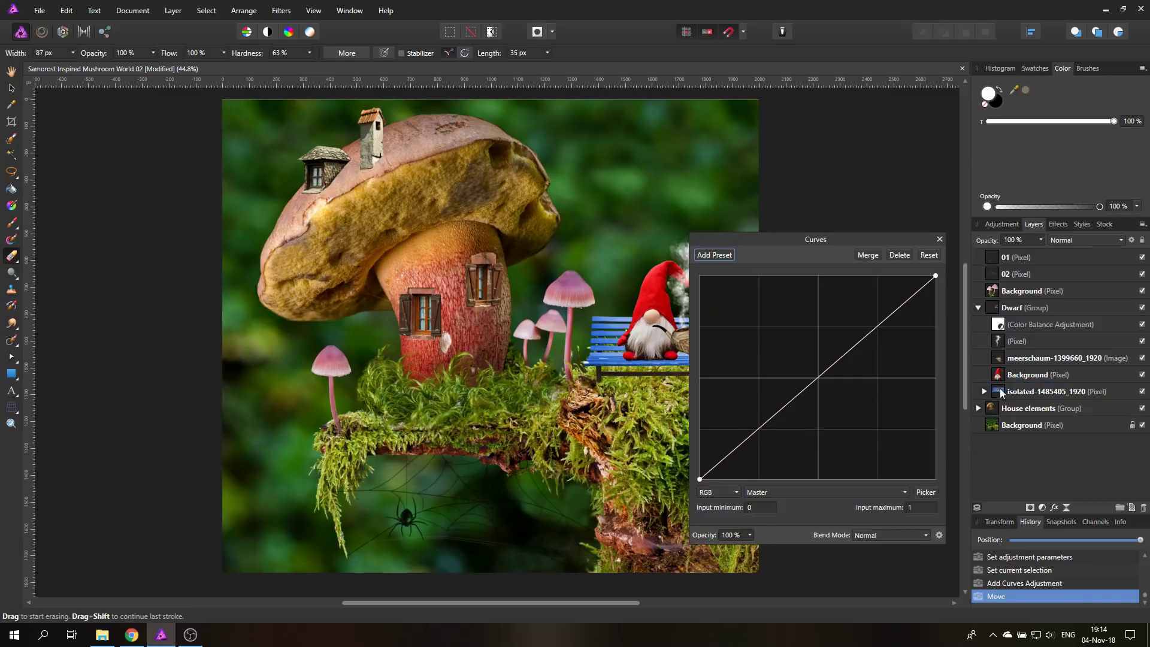
pyautogui.click(985, 392)
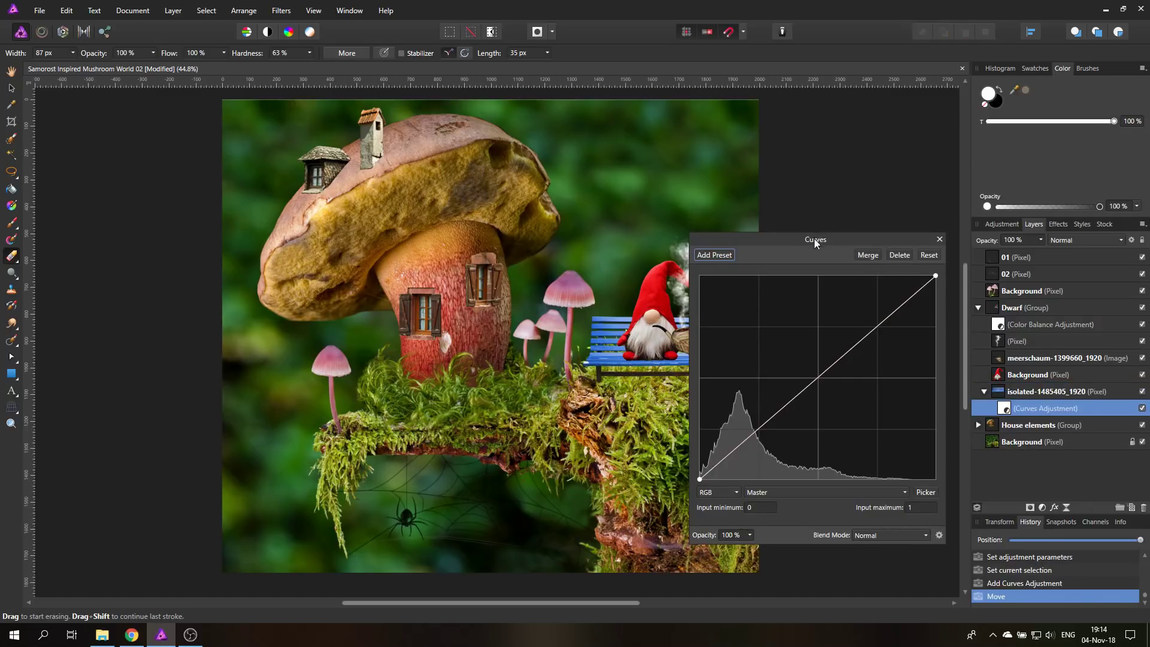
# Darken the bench by pulling the Curves midtones well below the diagonal and lowering the white point slightly.
pyautogui.moveTo(815, 241); pyautogui.dragTo(931, 246)
pyautogui.moveTo(944, 364); pyautogui.dragTo(956, 375)
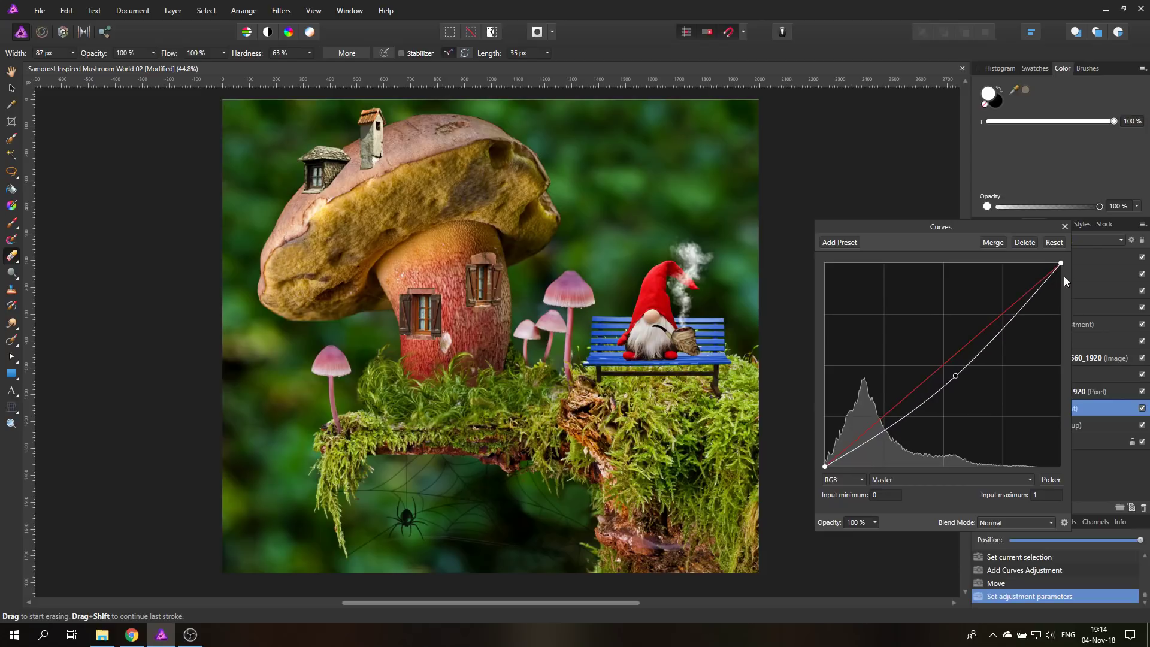
pyautogui.moveTo(1062, 263); pyautogui.dragTo(1069, 288)
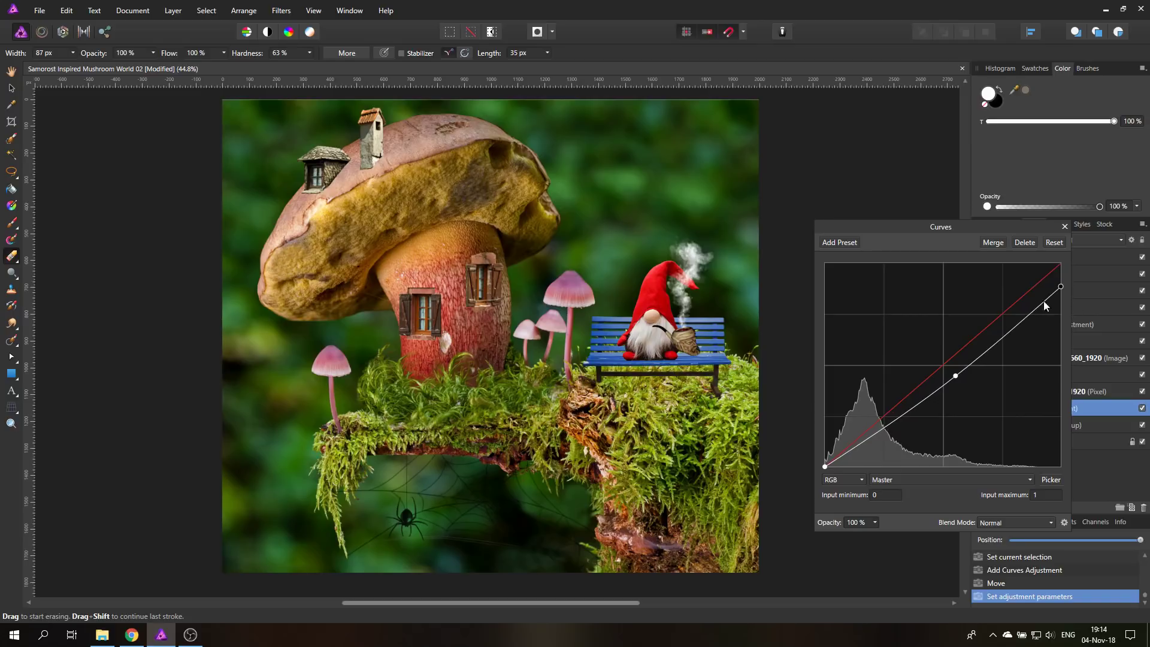
pyautogui.moveTo(956, 376); pyautogui.dragTo(953, 386)
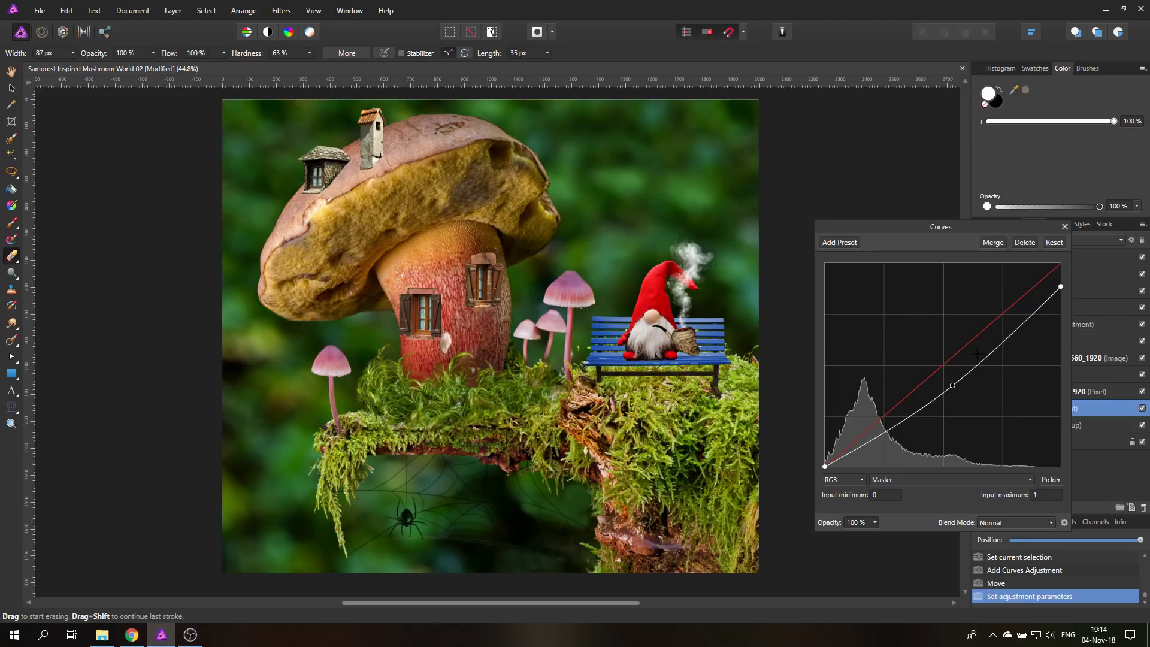
pyautogui.moveTo(1061, 287); pyautogui.dragTo(1074, 272)
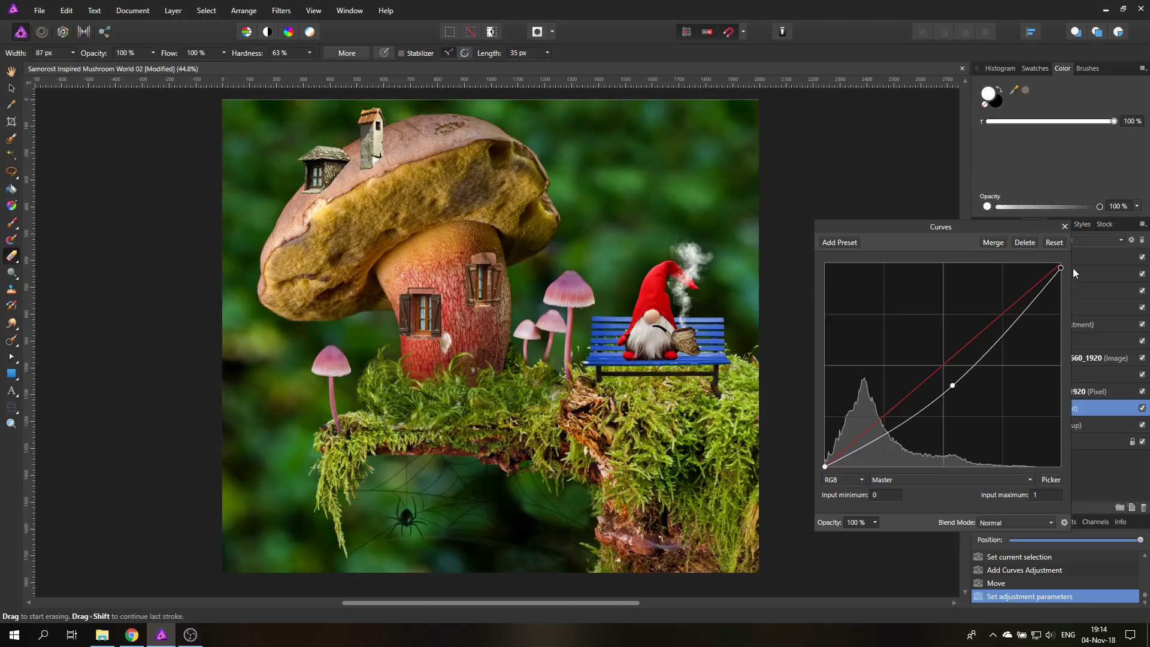
pyautogui.click(1066, 226)
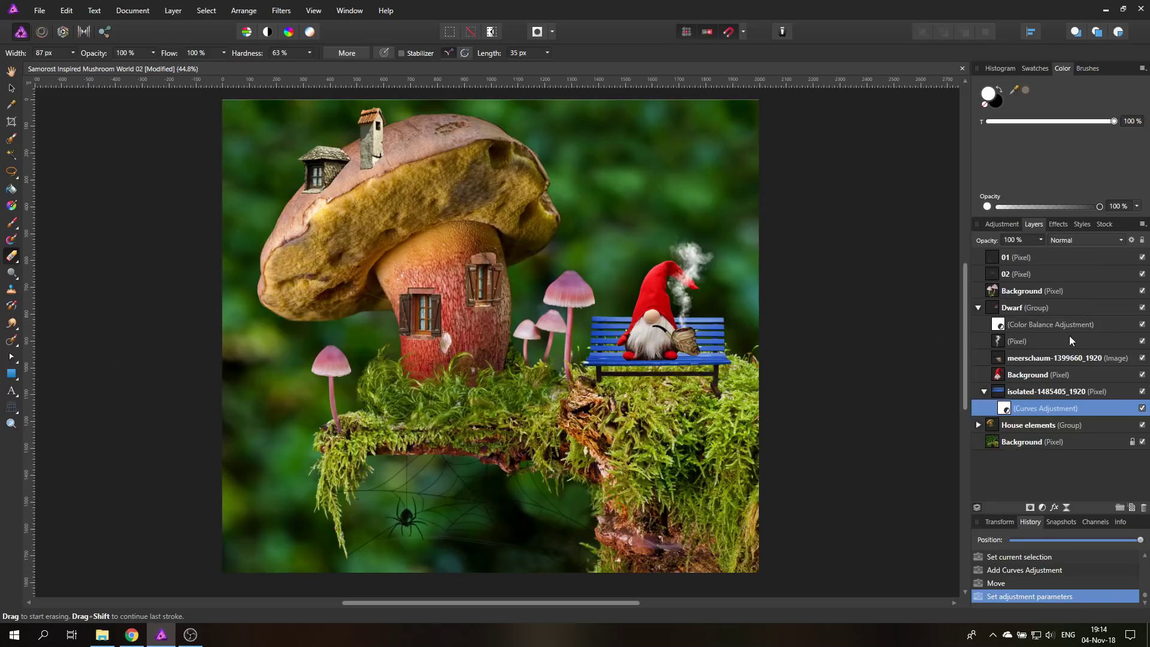
# Draw a rectangle covering the whole canvas above layer 01 and fill it with pale yellow (H 53, S 94, L 84).
pyautogui.click(998, 259)
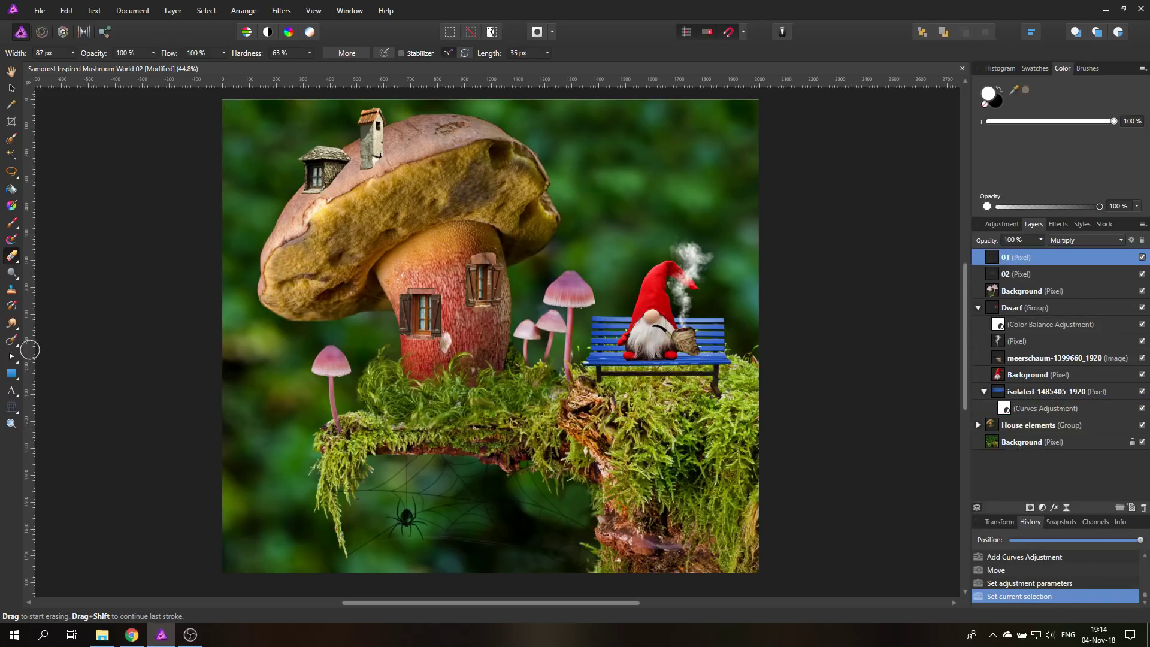
pyautogui.click(11, 375)
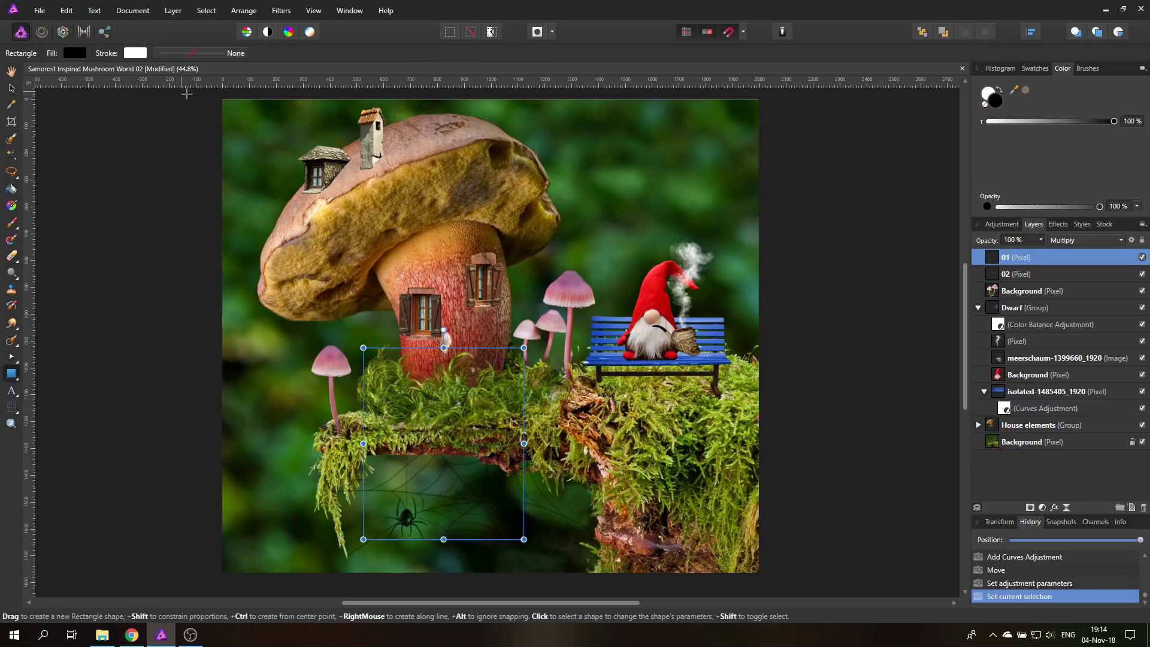
pyautogui.moveTo(208, 87)
pyautogui.mouseDown()
pyautogui.moveTo(281, 173)
pyautogui.moveTo(554, 408)
pyautogui.moveTo(775, 563)
pyautogui.moveTo(757, 537)
pyautogui.mouseUp()
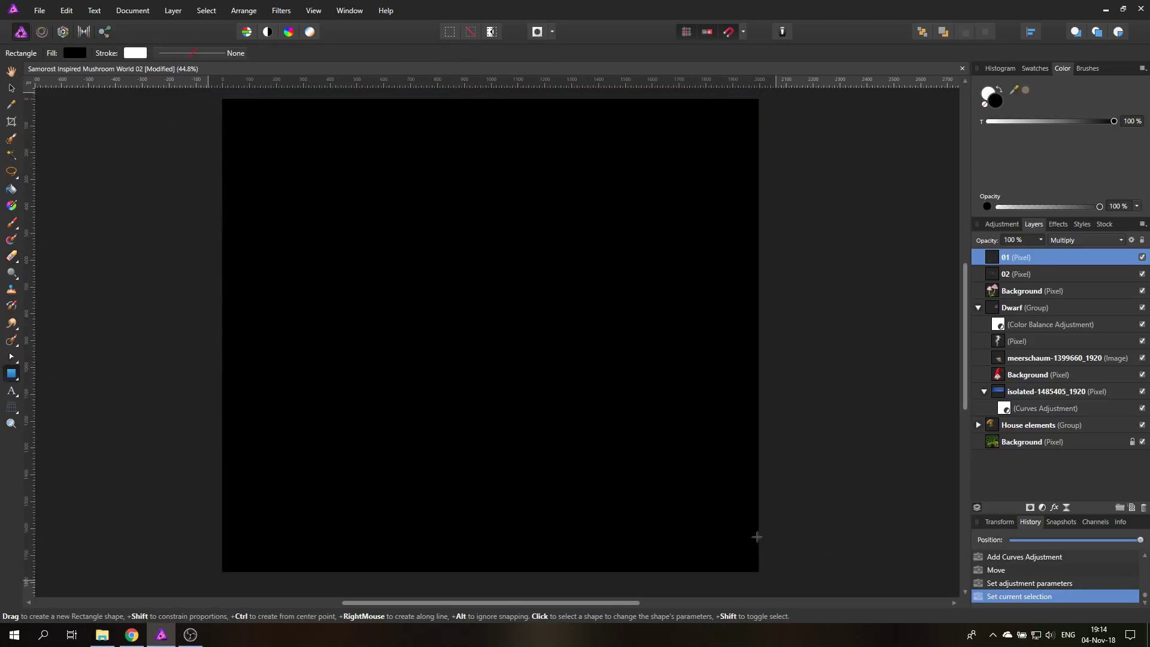
pyautogui.click(75, 53)
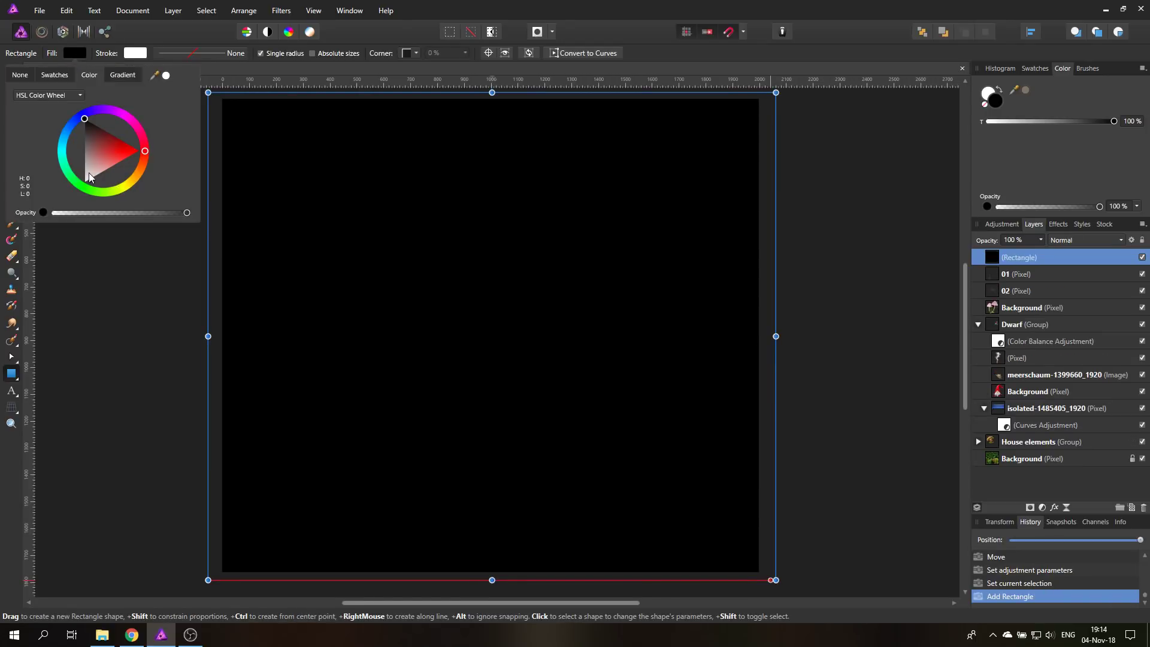
pyautogui.click(123, 195)
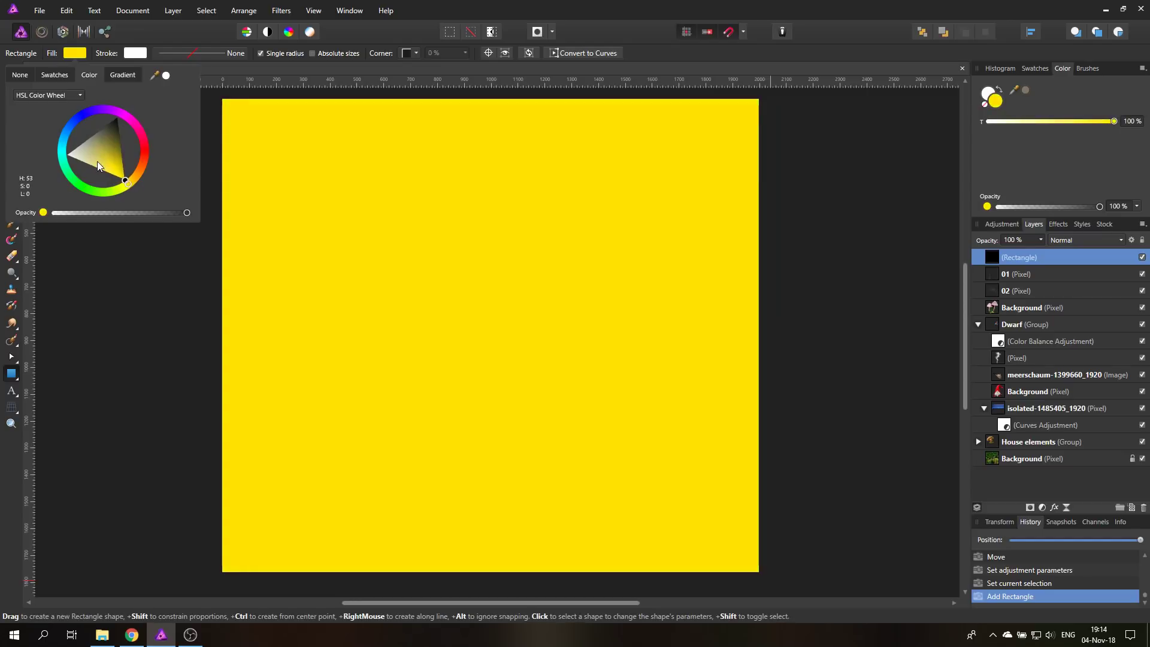
pyautogui.click(84, 166)
pyautogui.click(83, 166)
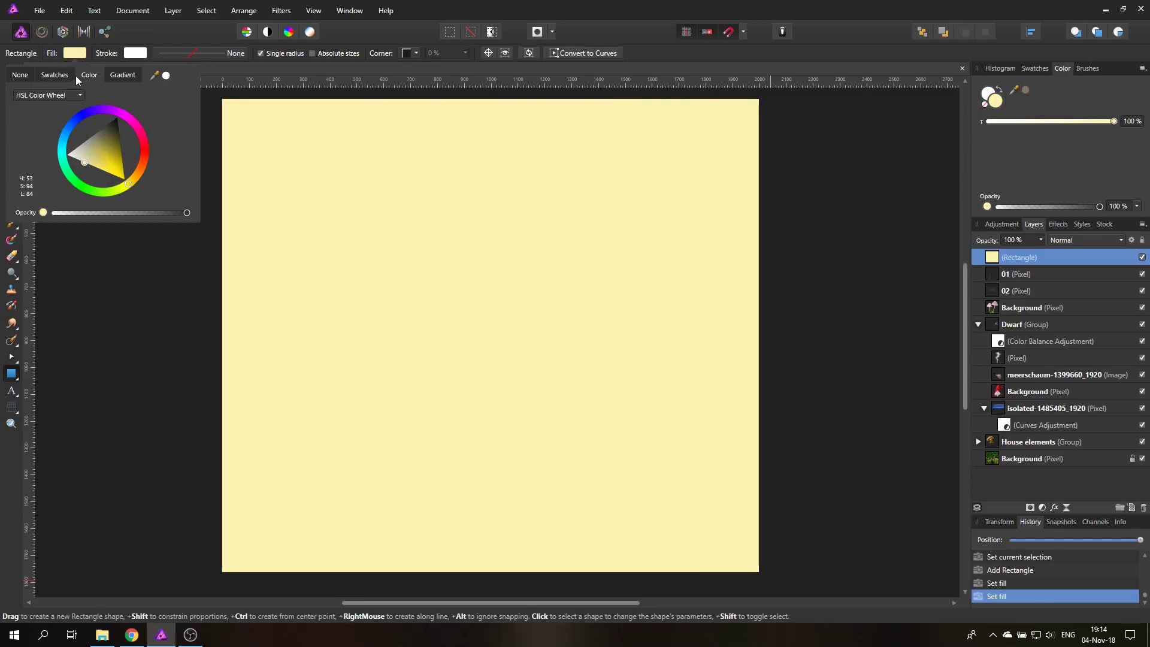
# Set the rectangle's blend mode to Multiply and, after trying cyan and orange tints, refine its fill to pale yellow (H 52, S 100, L 86).
pyautogui.click(1072, 240)
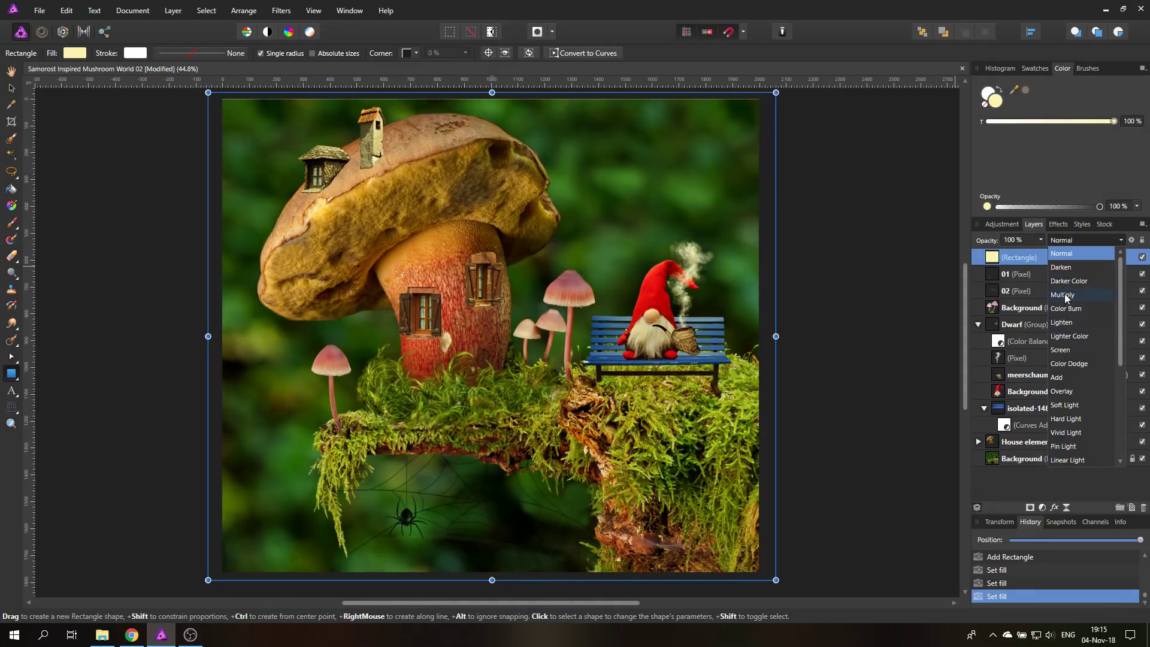
pyautogui.click(1066, 297)
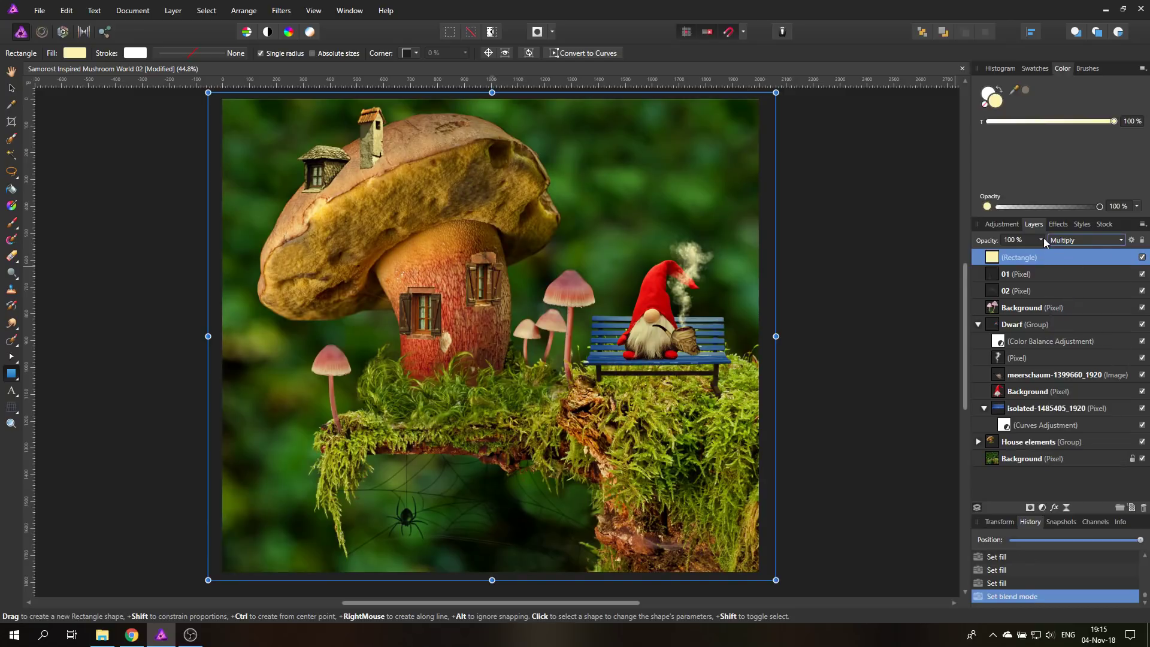
pyautogui.click(75, 53)
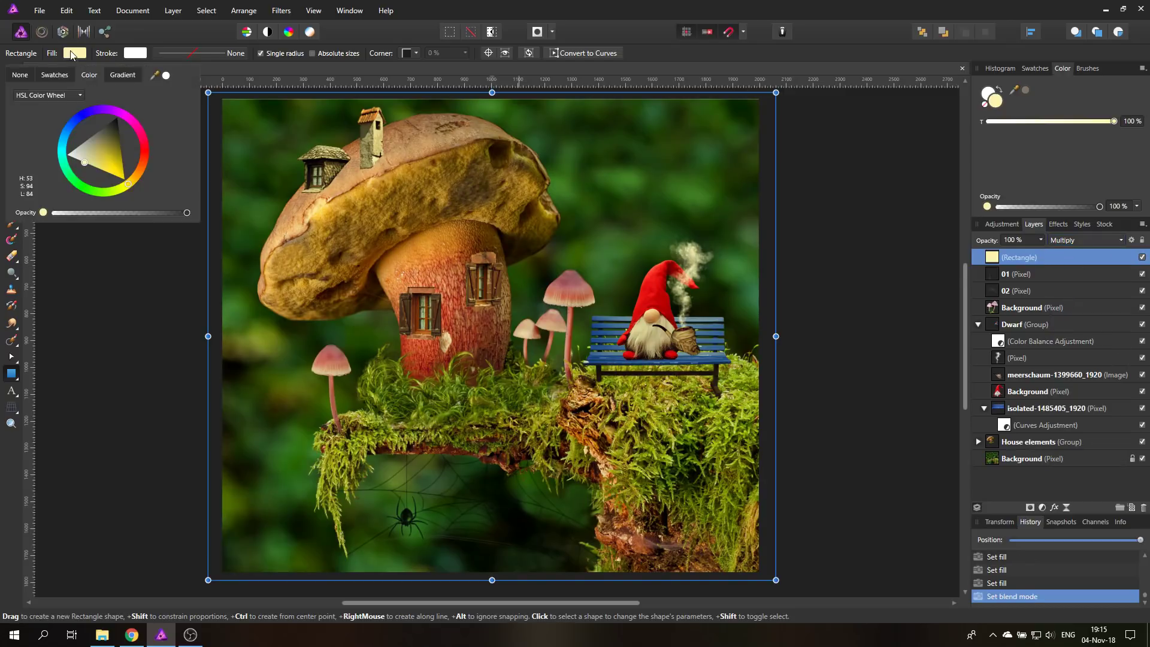
pyautogui.moveTo(86, 165)
pyautogui.mouseDown()
pyautogui.moveTo(86, 154)
pyautogui.moveTo(86, 168)
pyautogui.mouseUp()
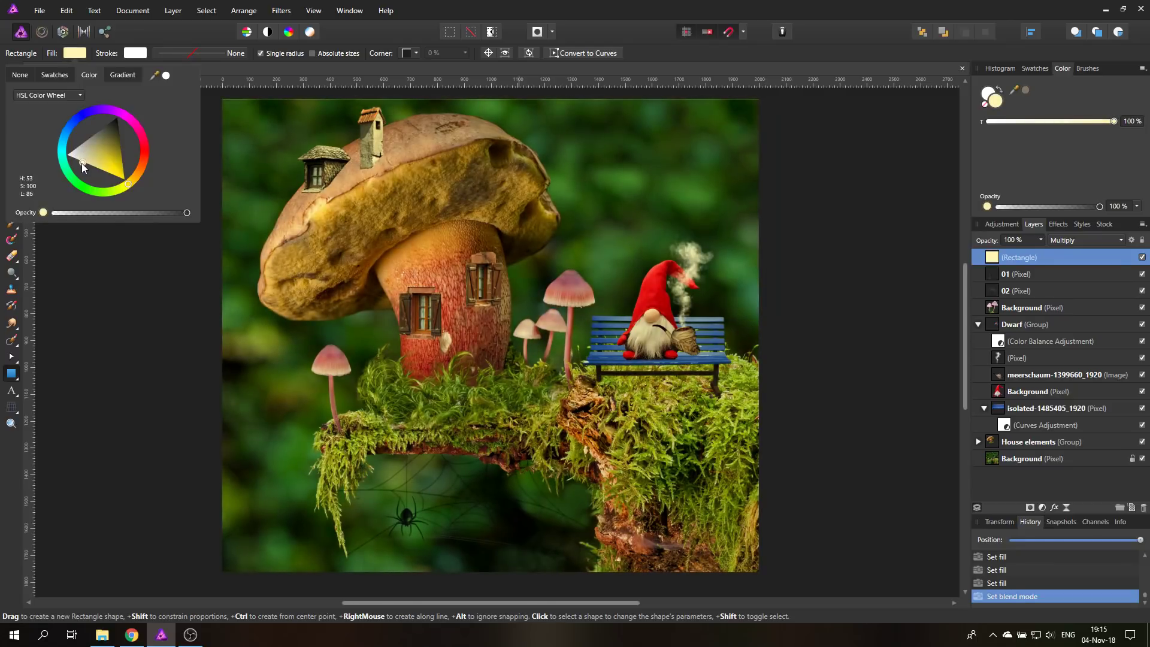
pyautogui.click(61, 158)
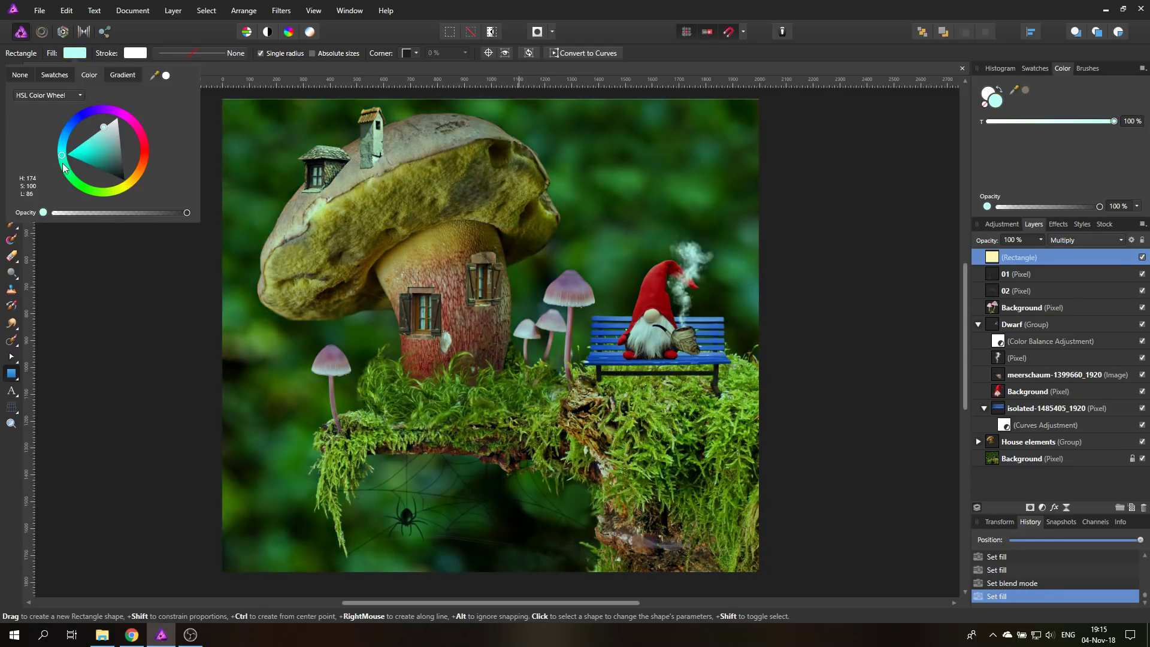
pyautogui.click(69, 177)
pyautogui.click(127, 186)
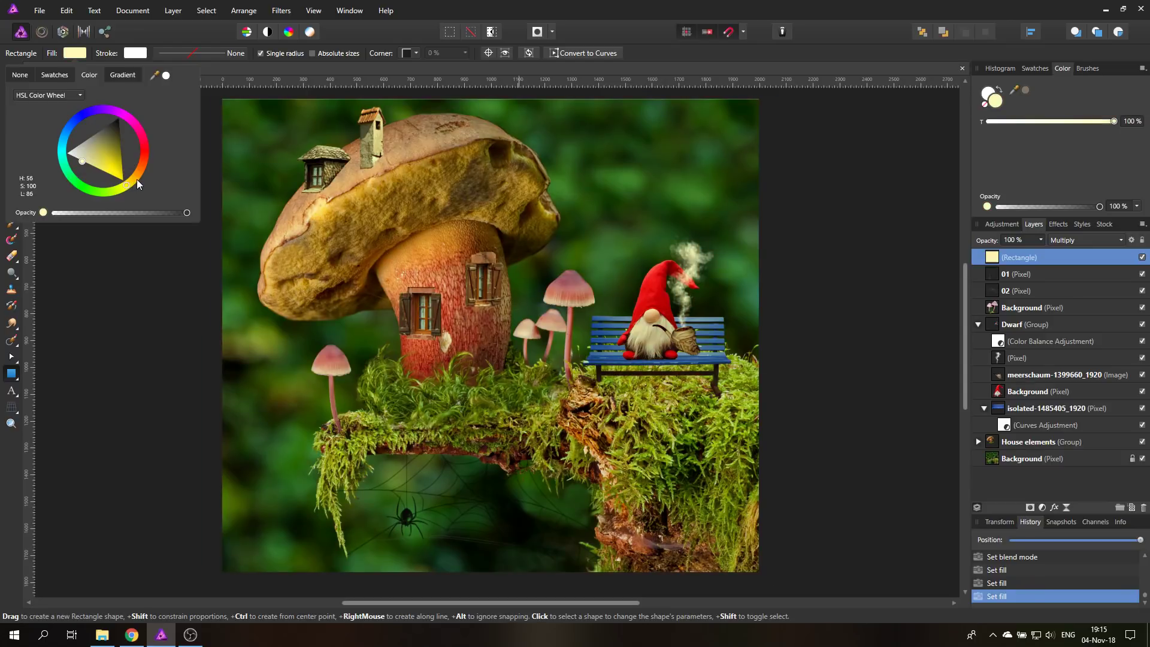
pyautogui.click(137, 180)
pyautogui.click(138, 174)
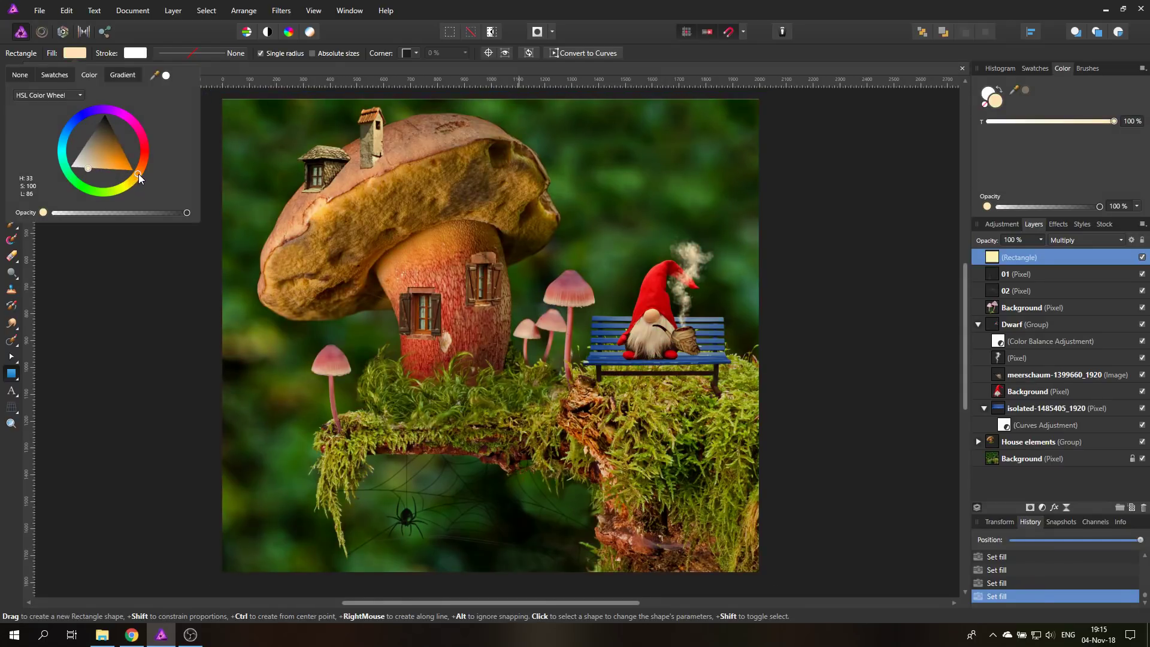
pyautogui.moveTo(138, 178); pyautogui.dragTo(128, 187)
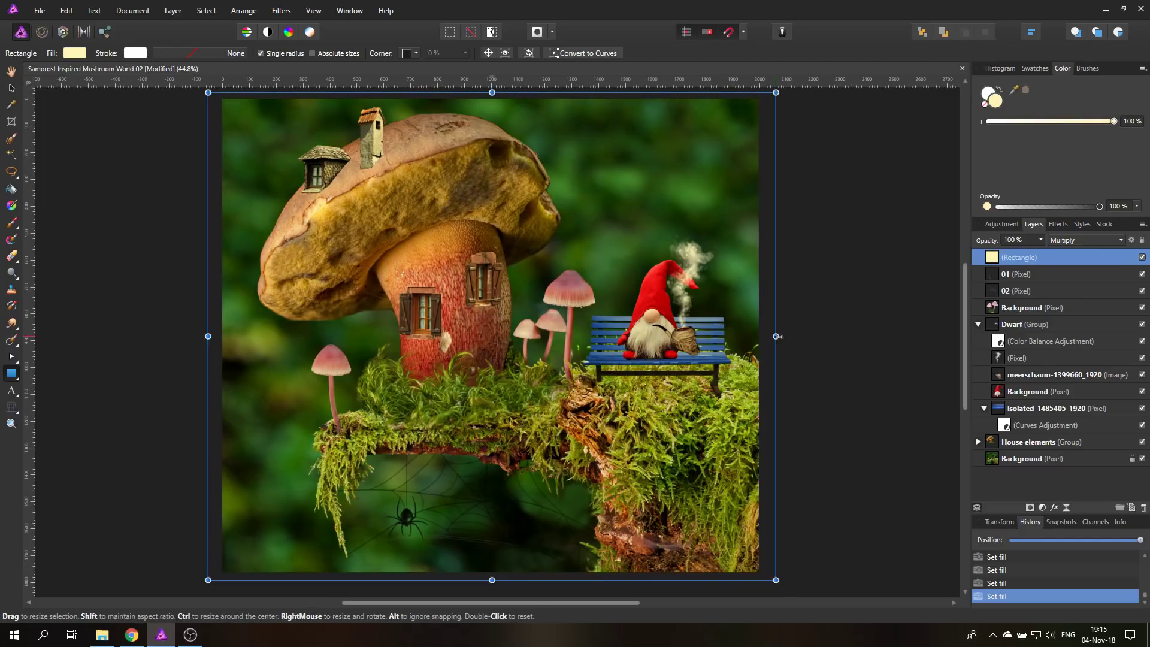
# Narrow the tint rectangle to roughly half the canvas and fill it with a dusty pink sampled from the tallest small mushroom's cap.
pyautogui.moveTo(776, 337); pyautogui.dragTo(502, 336)
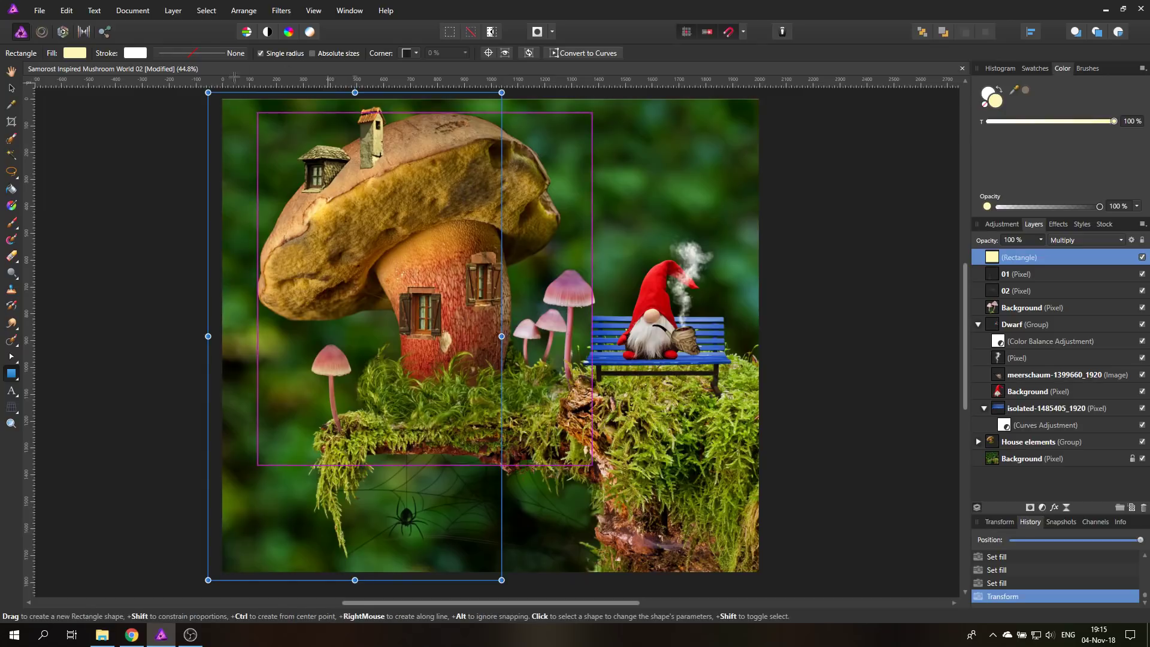
pyautogui.click(75, 53)
pyautogui.moveTo(166, 78); pyautogui.dragTo(579, 307)
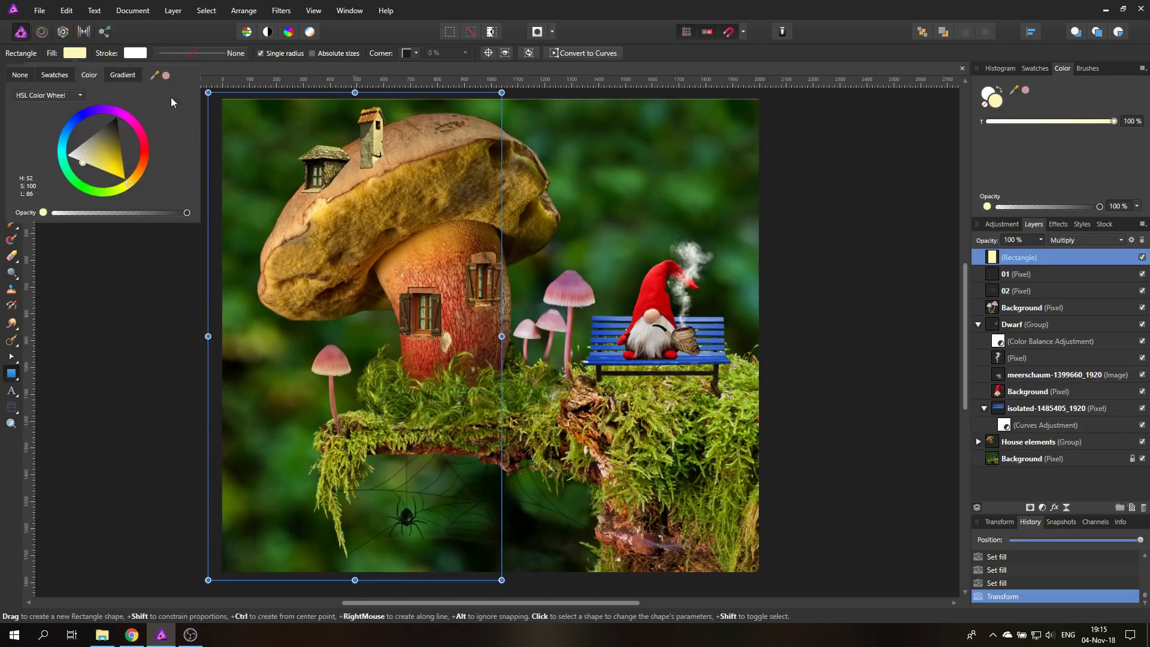
pyautogui.click(165, 76)
pyautogui.moveTo(164, 78); pyautogui.dragTo(570, 309)
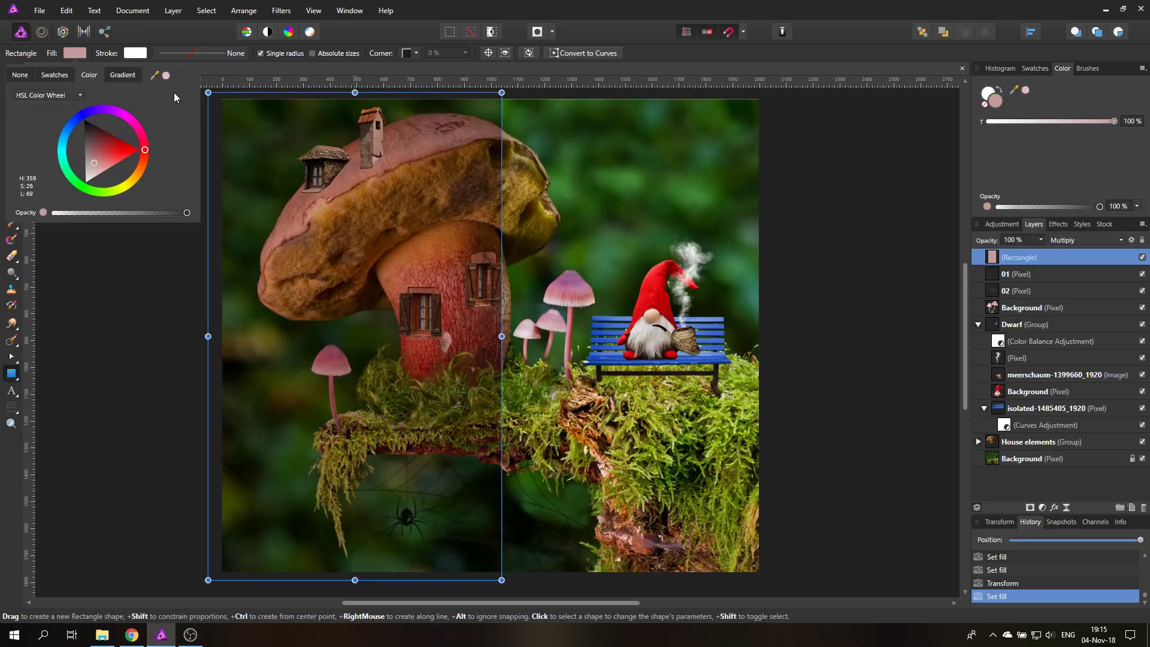
pyautogui.click(167, 77)
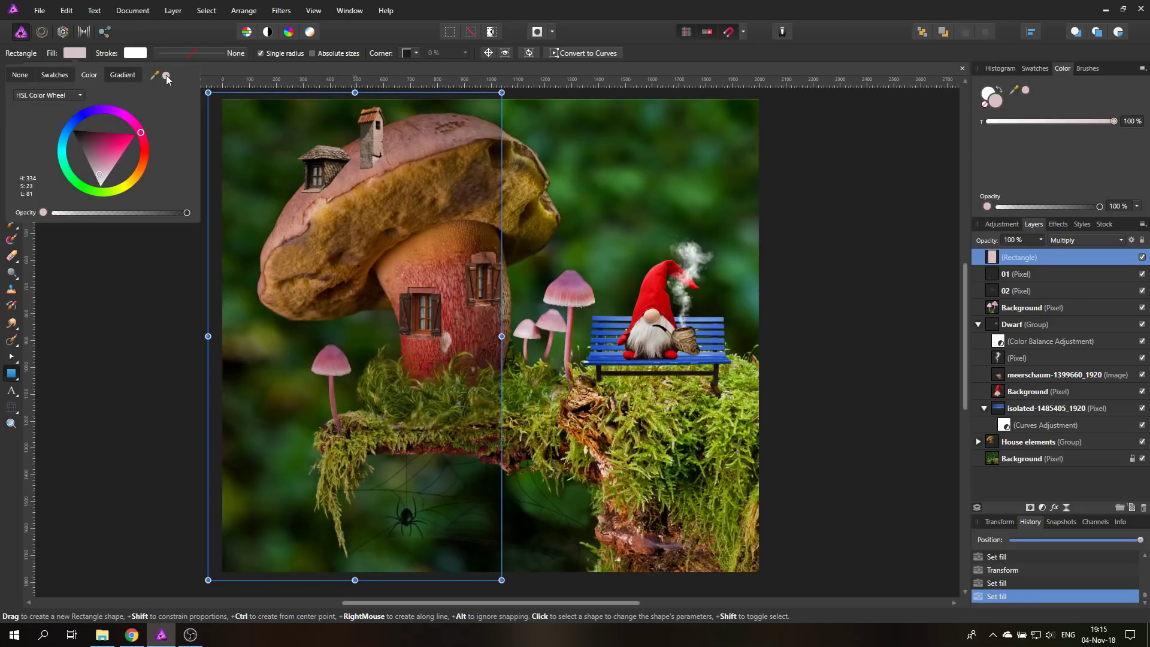
pyautogui.moveTo(167, 77); pyautogui.dragTo(568, 307)
pyautogui.click(167, 77)
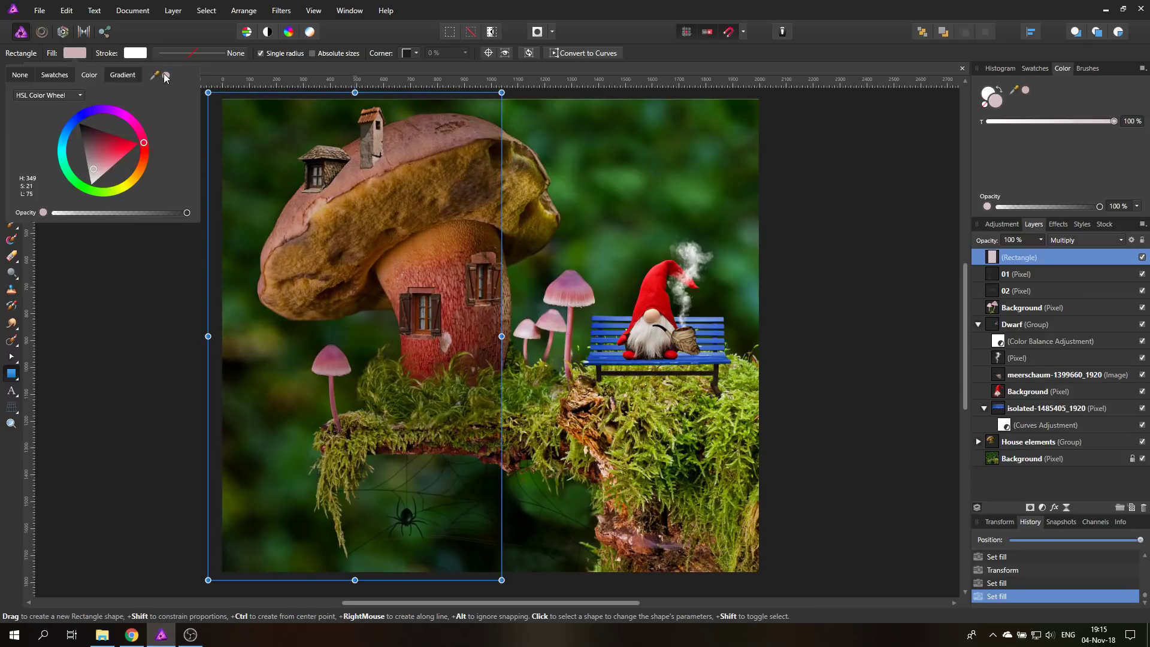
pyautogui.moveTo(167, 78); pyautogui.dragTo(577, 309)
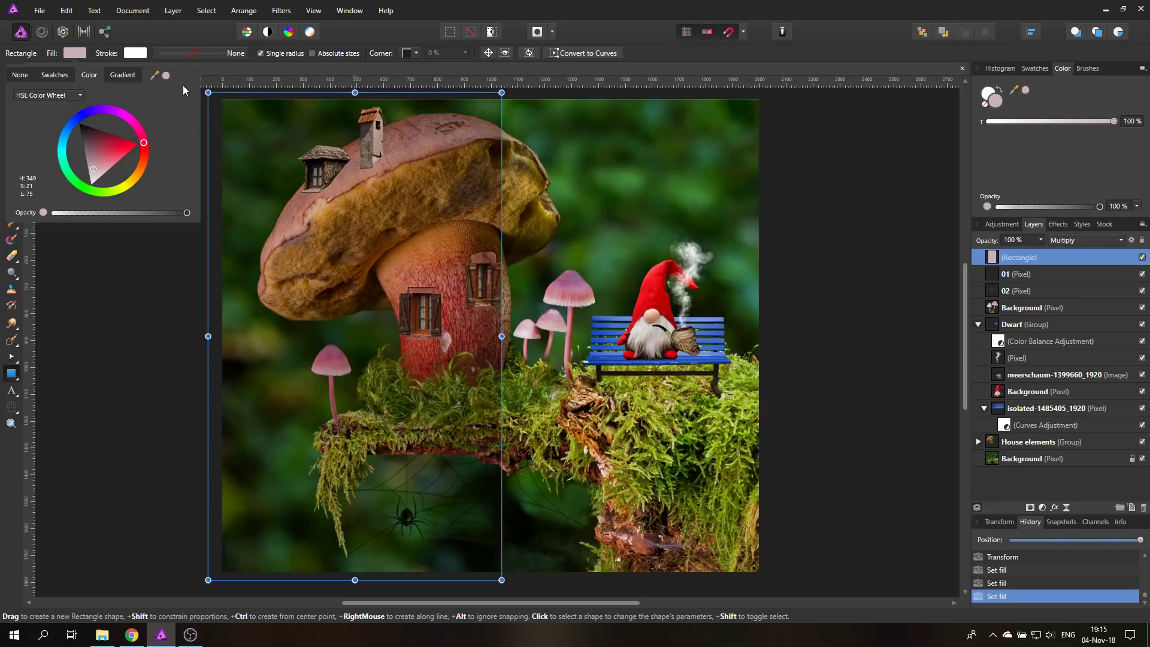
pyautogui.click(166, 78)
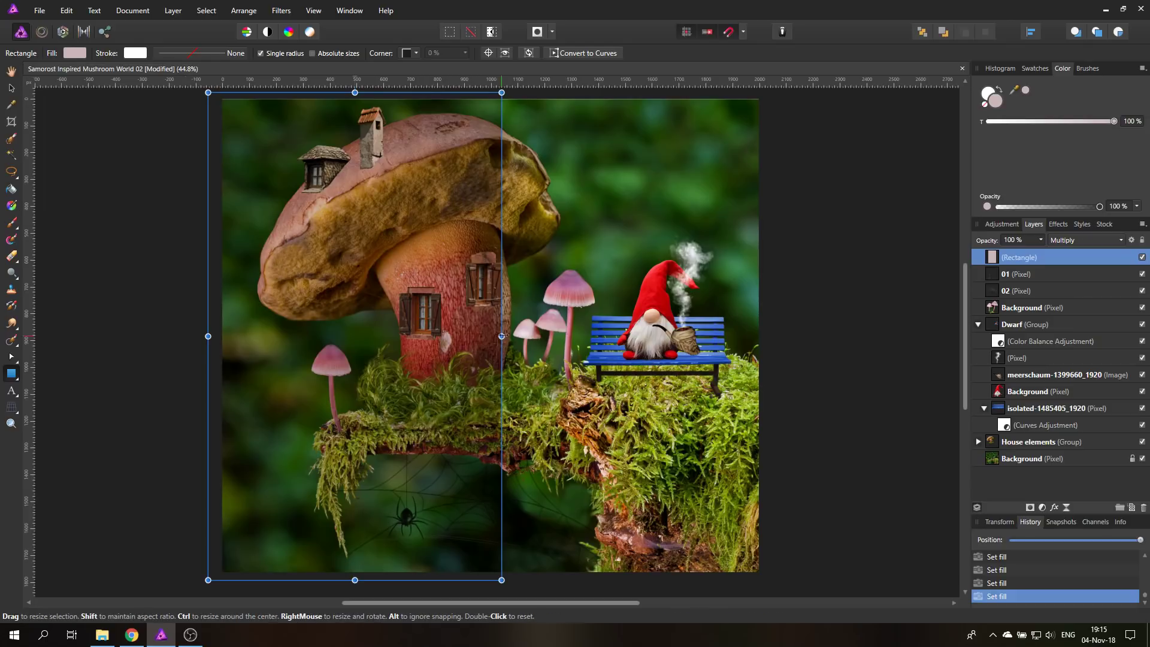
# Widen the tint rectangle back over the whole canvas, lower its layer opacity to 20%, and deselect it.
pyautogui.moveTo(502, 336); pyautogui.dragTo(780, 336)
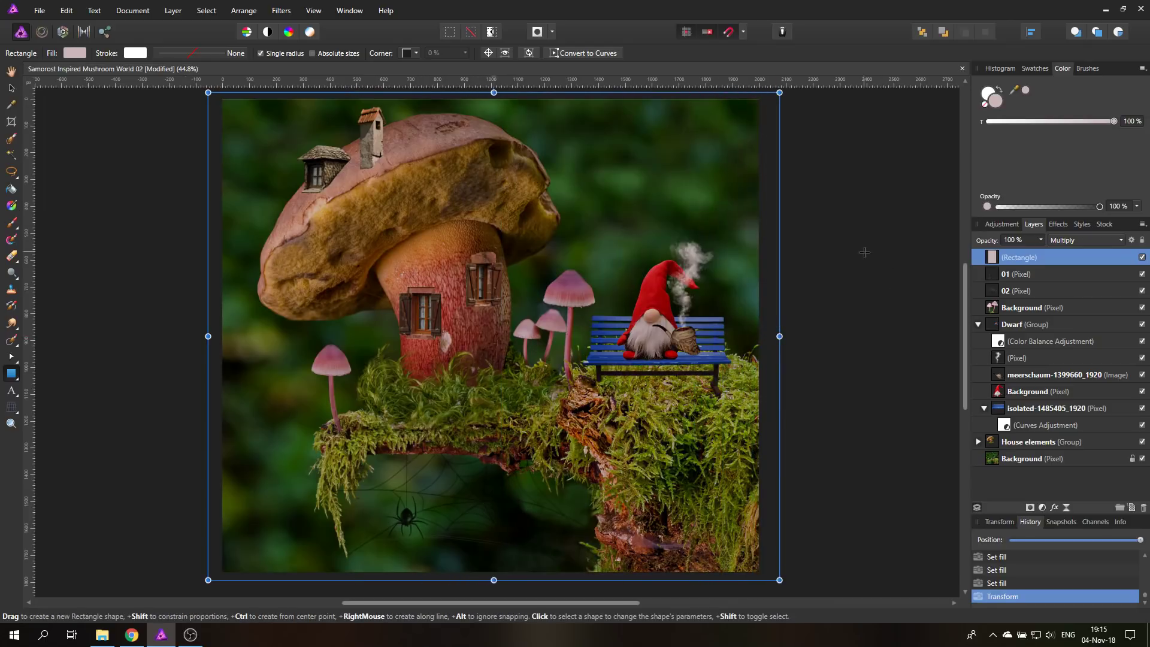
pyautogui.click(1041, 240)
pyautogui.moveTo(1041, 254); pyautogui.dragTo(977, 260)
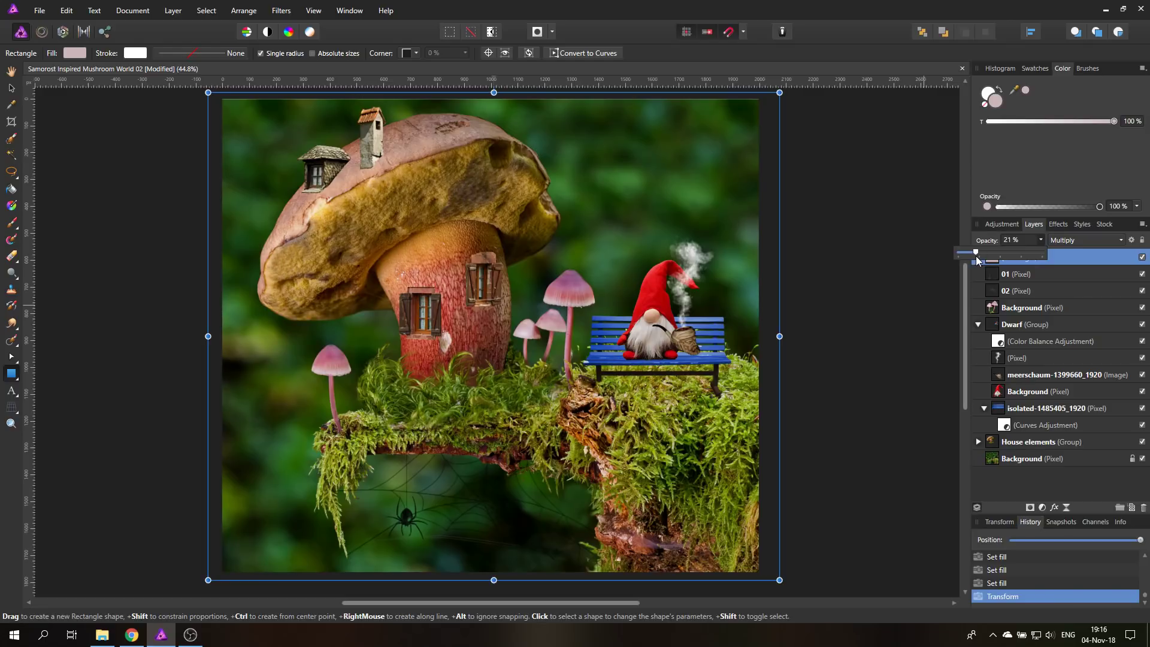
pyautogui.moveTo(976, 260); pyautogui.dragTo(977, 260)
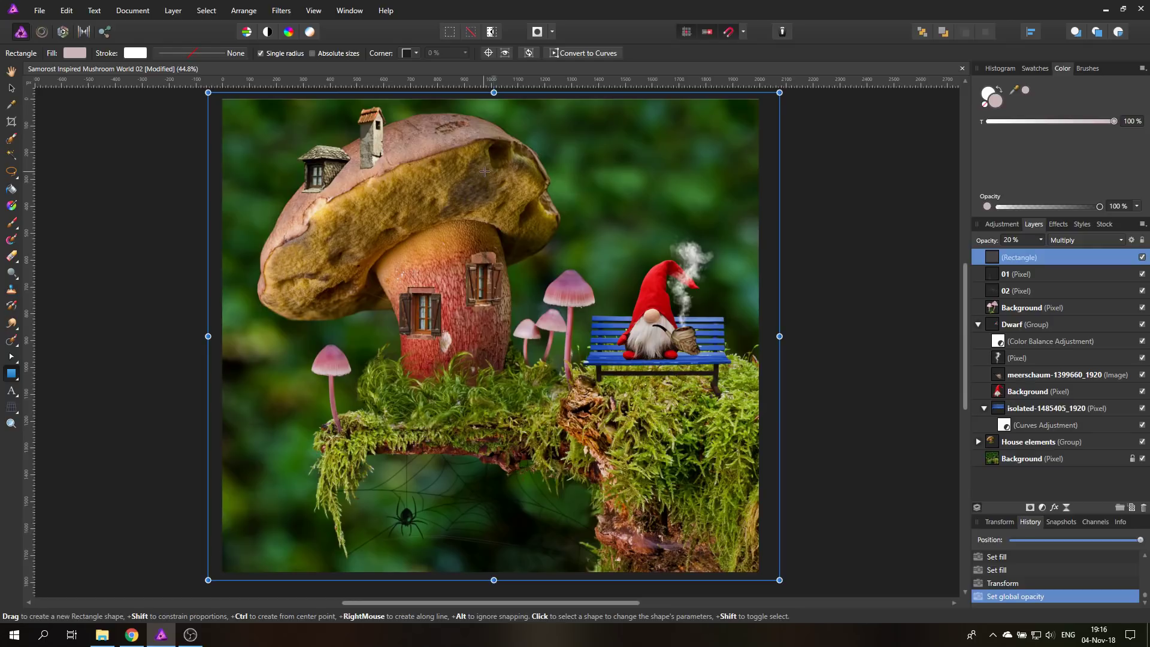
pyautogui.click(10, 88)
pyautogui.click(66, 154)
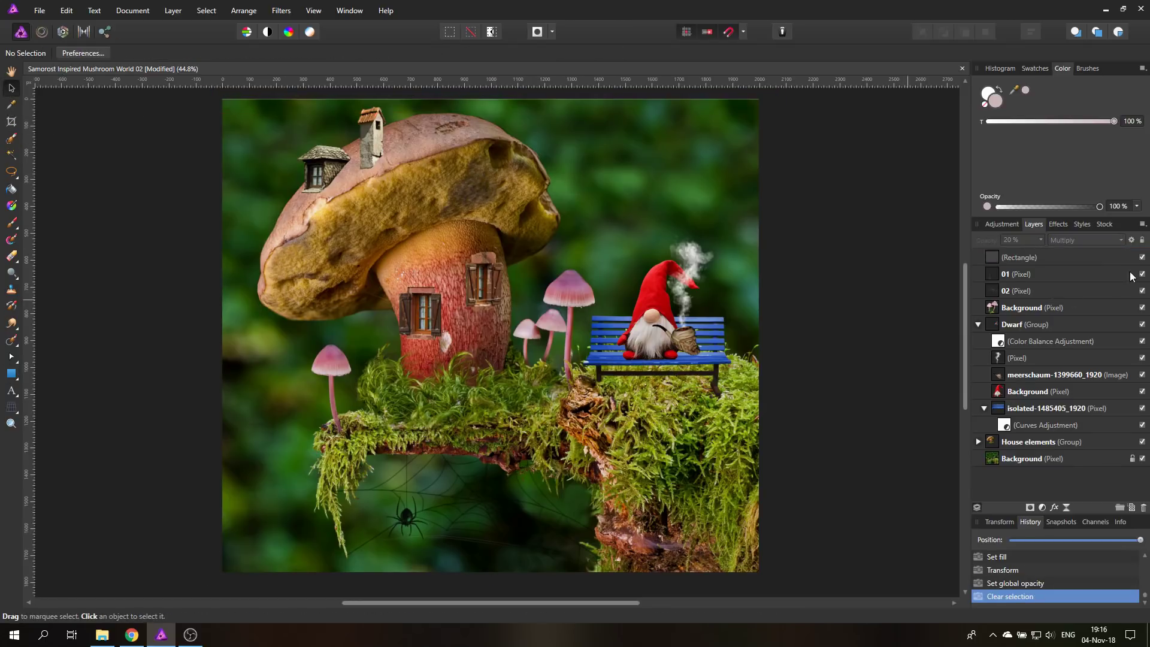
# Compare the scene with and without the tint by toggling the Rectangle layer's visibility, leaving it visible.
pyautogui.click(1143, 258)
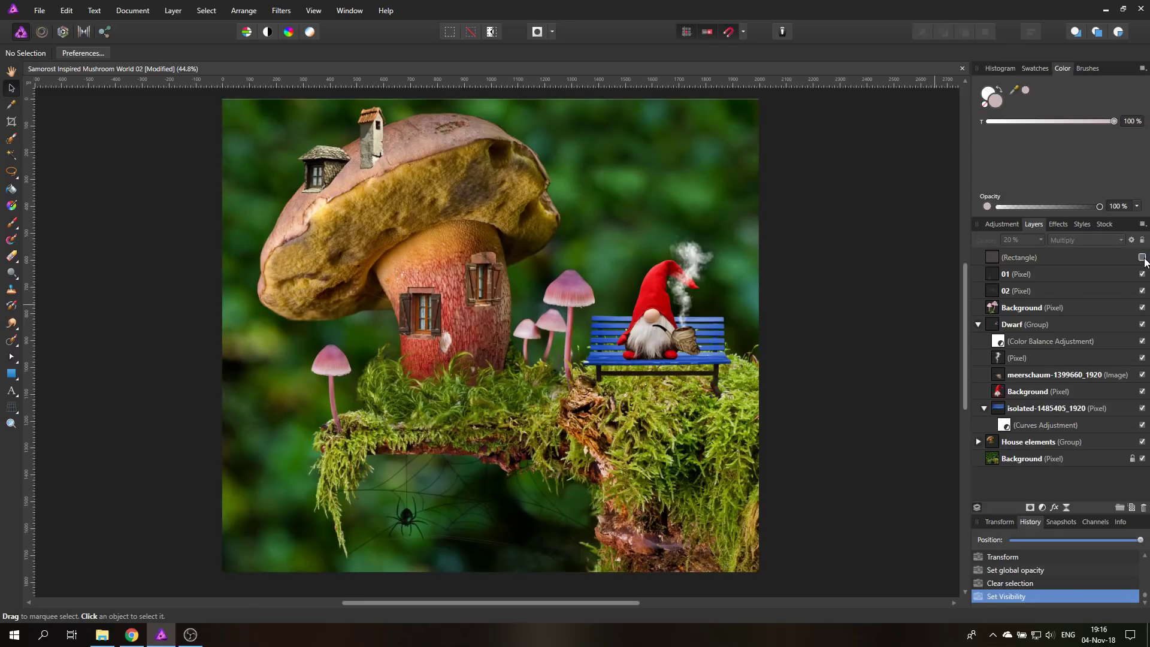
pyautogui.click(1143, 258)
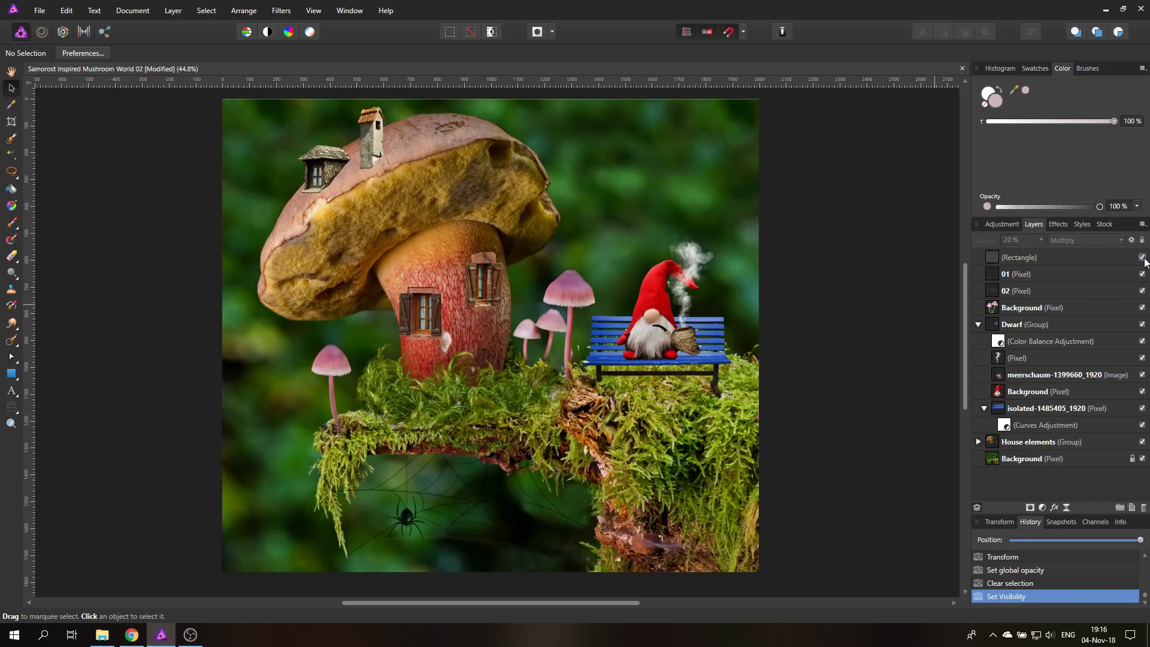
pyautogui.click(1146, 261)
pyautogui.click(1145, 261)
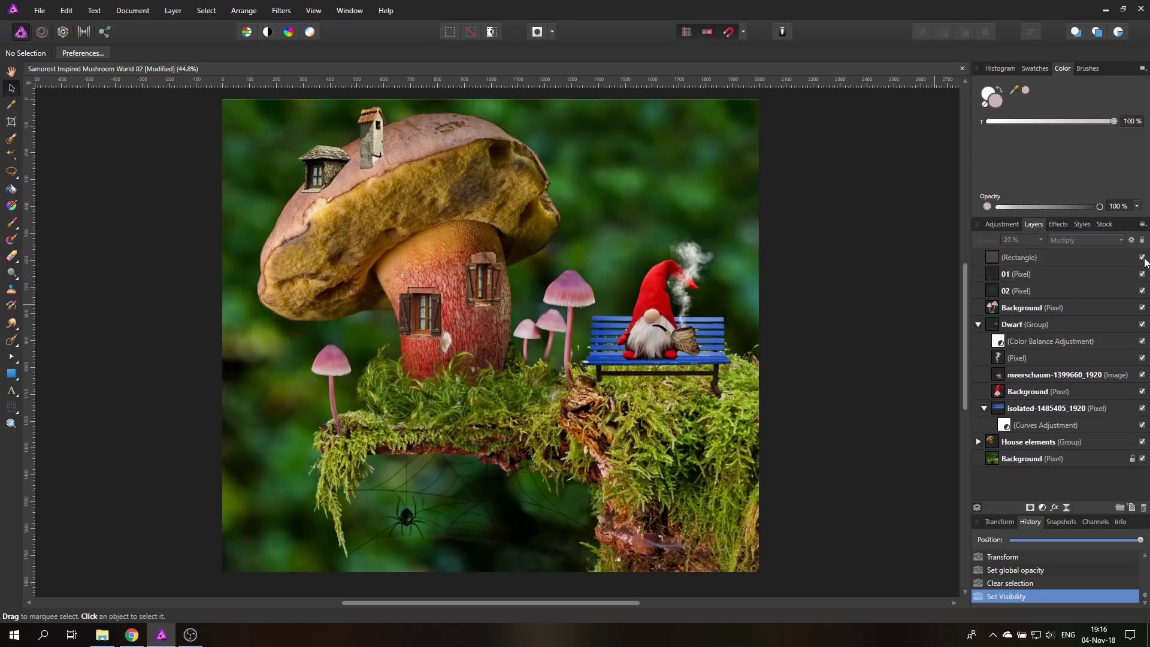